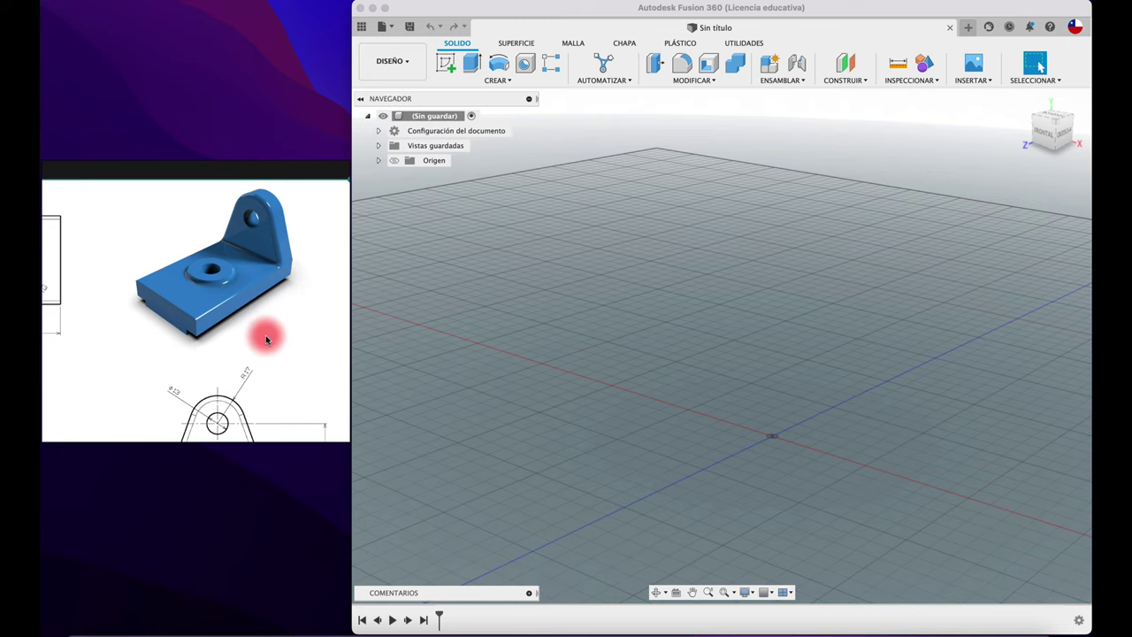
Show the origin planes and axes in the browser
{"action": "scroll", "coordinate": [274, 325], "scroll_direction": "down", "scroll_amount": 3}
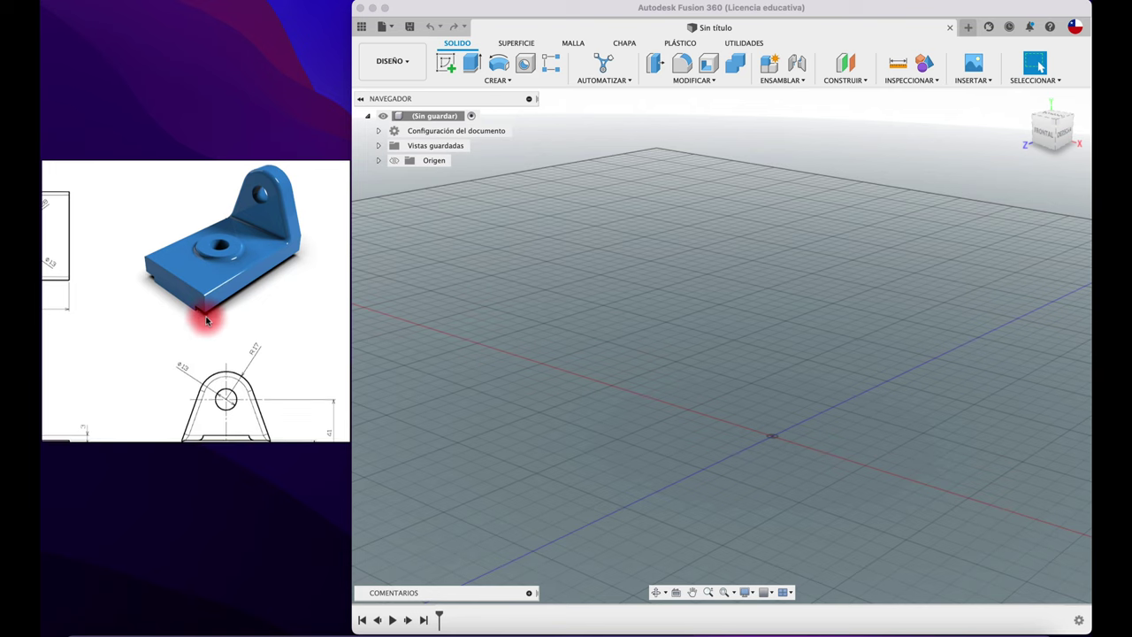
{"action": "scroll", "coordinate": [212, 301], "scroll_direction": "down", "scroll_amount": 3}
{"action": "scroll", "coordinate": [190, 256], "scroll_direction": "left", "scroll_amount": 2}
{"action": "scroll", "coordinate": [173, 292], "scroll_direction": "up", "scroll_amount": 3}
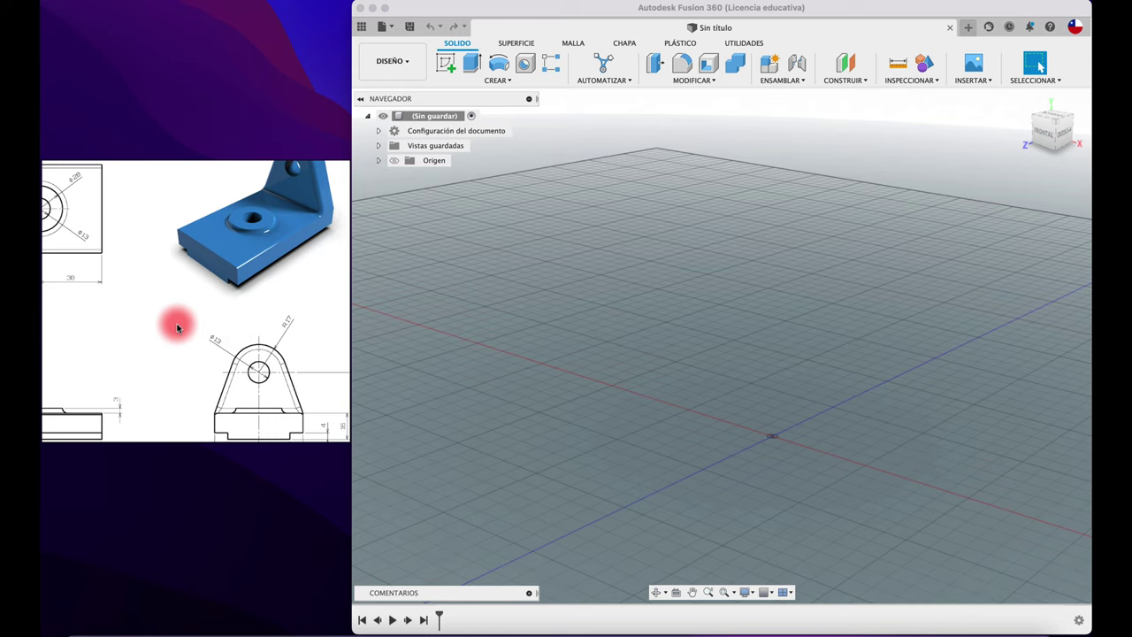
{"action": "scroll", "coordinate": [154, 275], "scroll_direction": "down", "scroll_amount": 3}
{"action": "scroll", "coordinate": [217, 323], "scroll_direction": "up", "scroll_amount": 3, "text": "ctrl"}
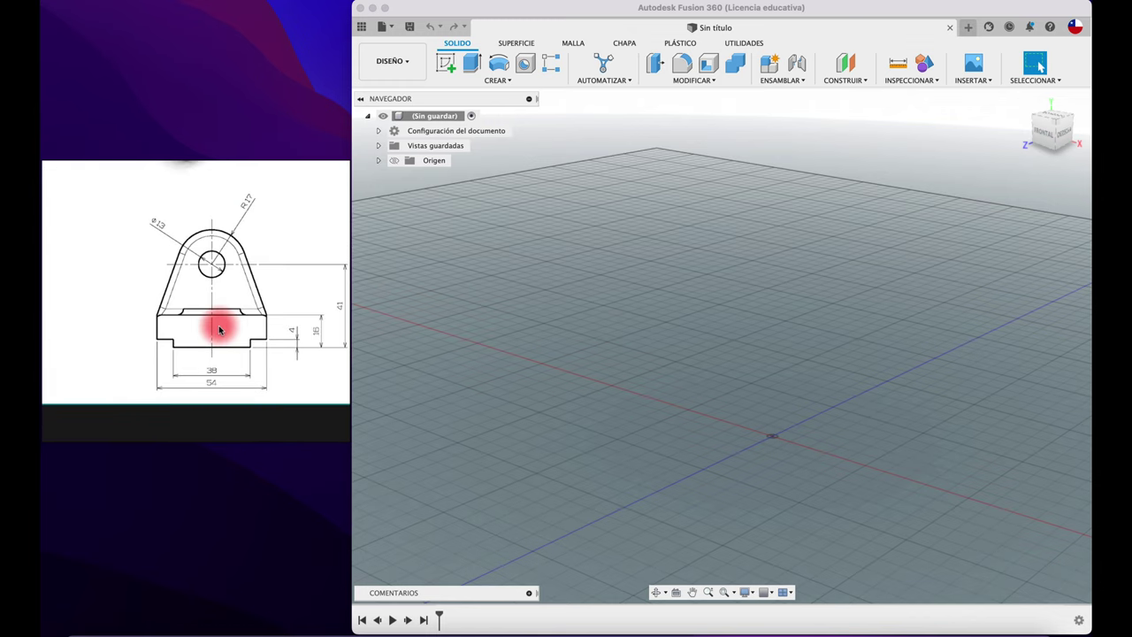
{"action": "scroll", "coordinate": [174, 313], "scroll_direction": "down", "scroll_amount": 3, "text": "ctrl"}
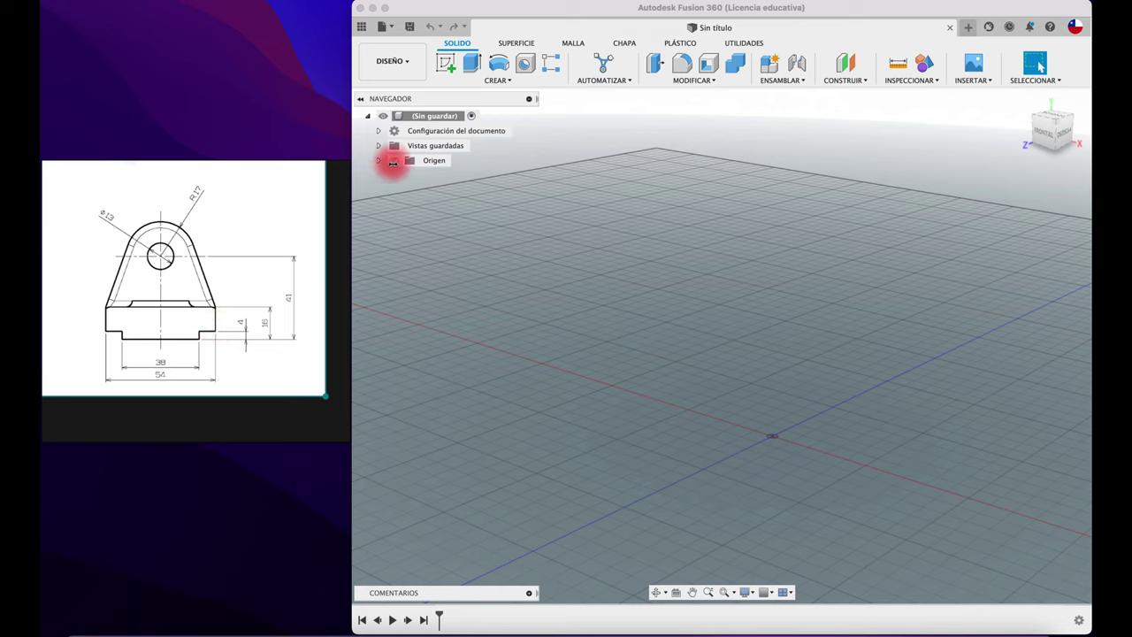
{"action": "left_click", "coordinate": [395, 162]}
{"action": "left_click", "coordinate": [395, 162]}
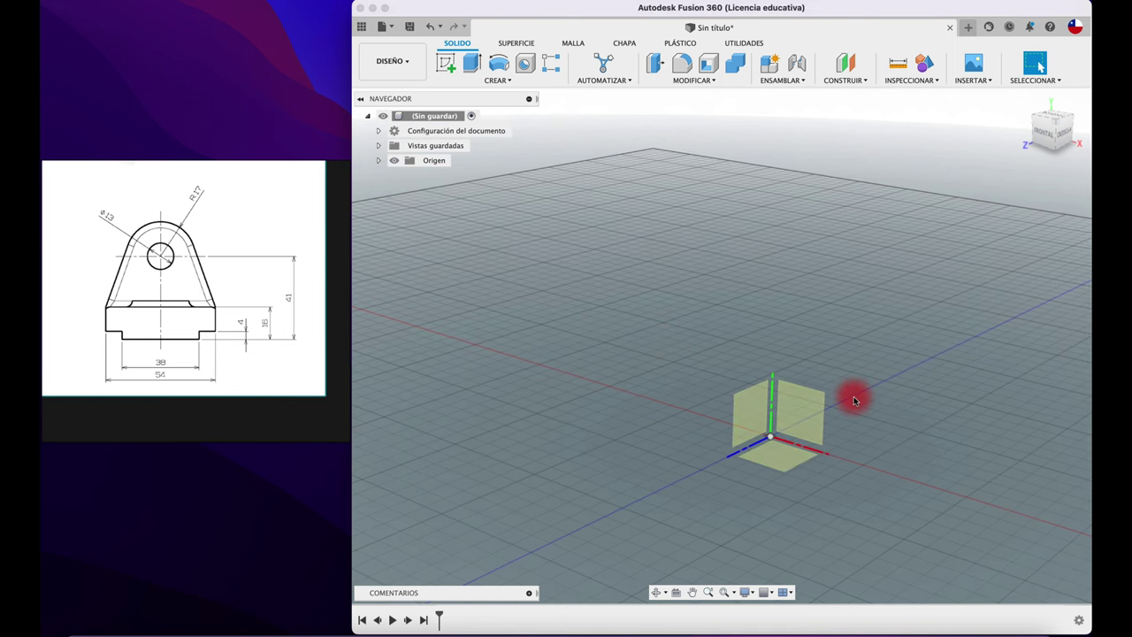
{"action": "scroll", "coordinate": [855, 401], "scroll_direction": "up", "scroll_amount": 3}
{"action": "scroll", "coordinate": [855, 401], "scroll_direction": "up", "scroll_amount": 2}
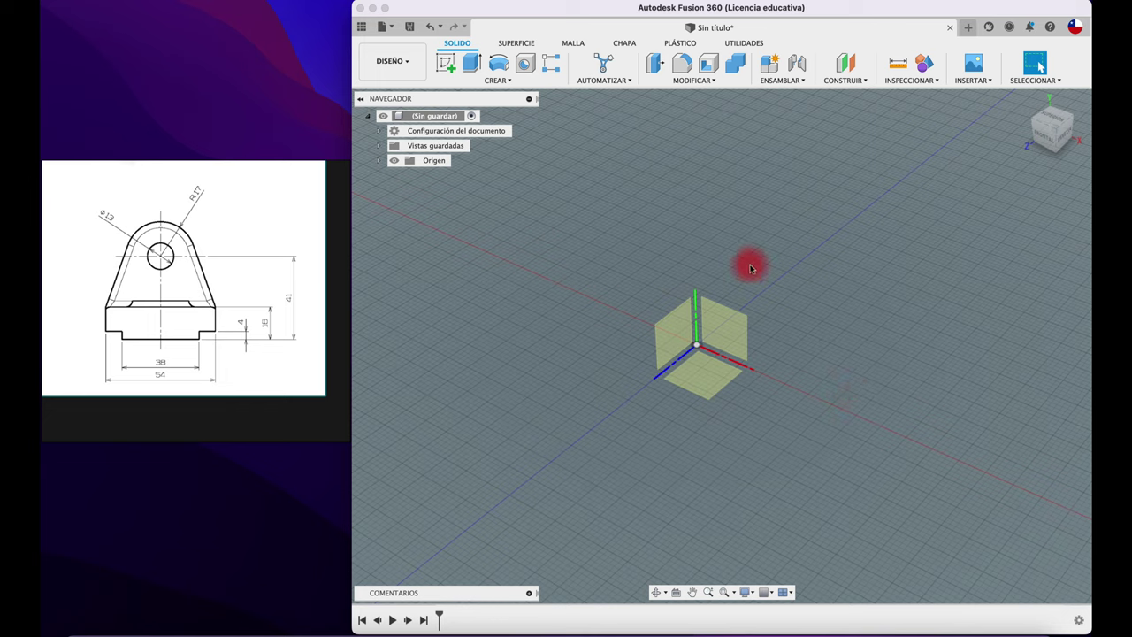
Confirm the document units are millimetres in Document Settings, then start a new sketch
{"action": "left_click", "coordinate": [384, 136]}
{"action": "left_click", "coordinate": [377, 132]}
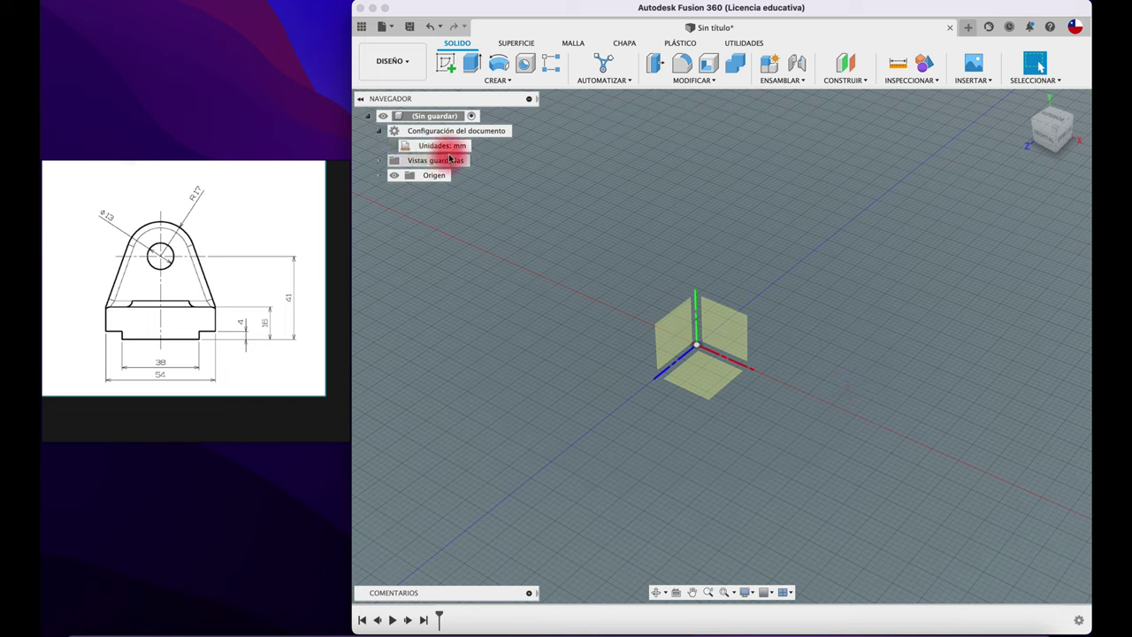
{"action": "left_click", "coordinate": [381, 133]}
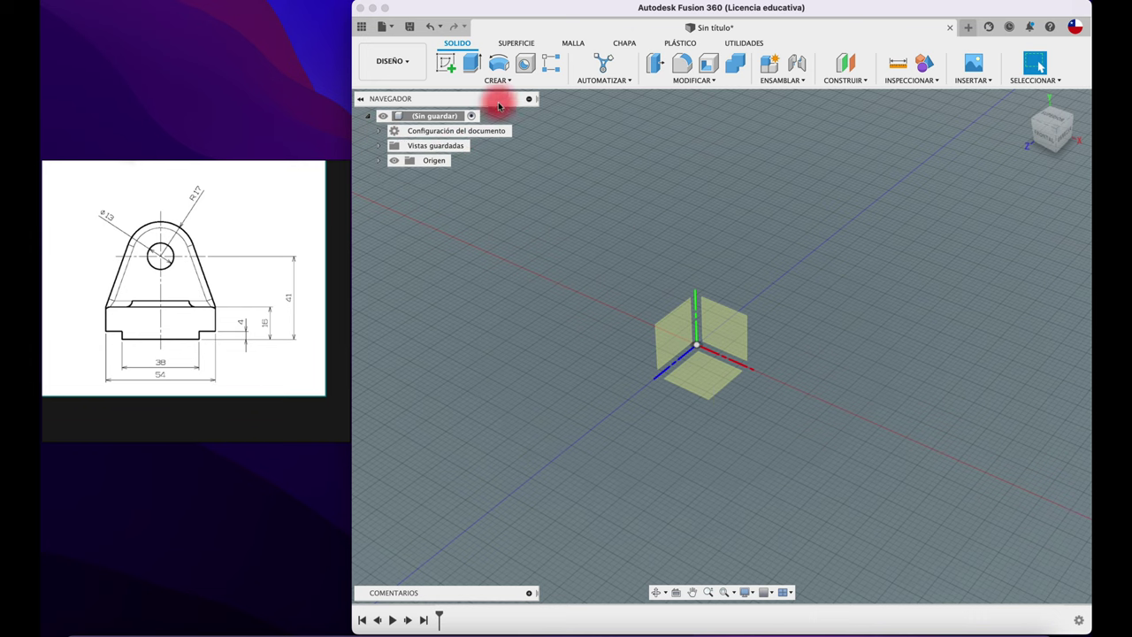
{"action": "left_click", "coordinate": [447, 63]}
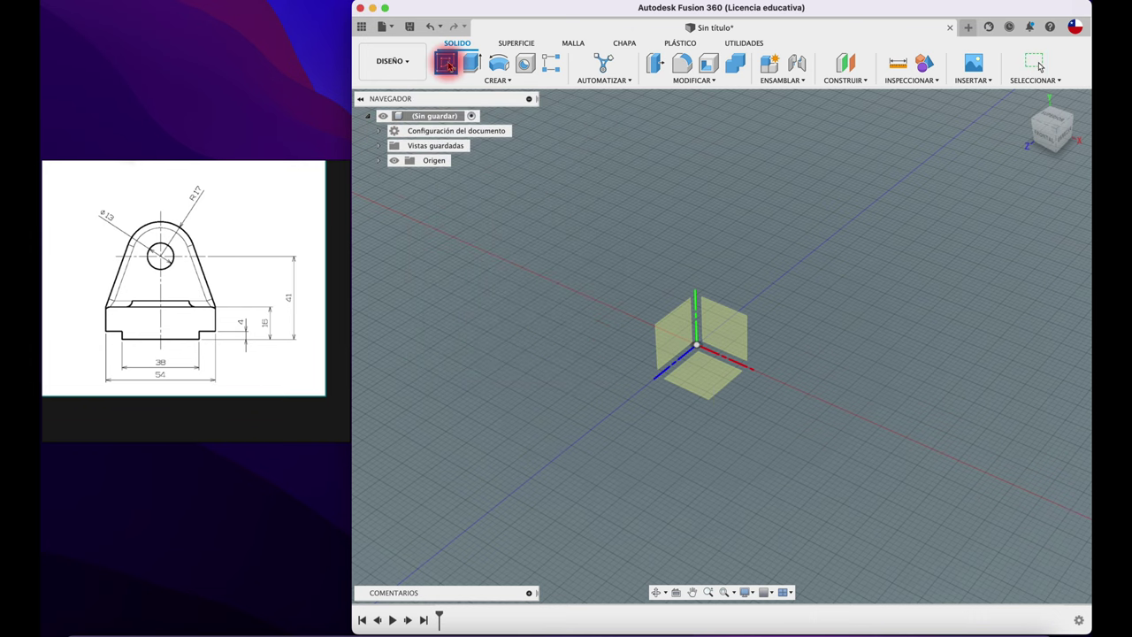
On the front plane, draw the stepped outline from the origin: up, across, down, then back to the step
{"action": "left_click", "coordinate": [733, 345]}
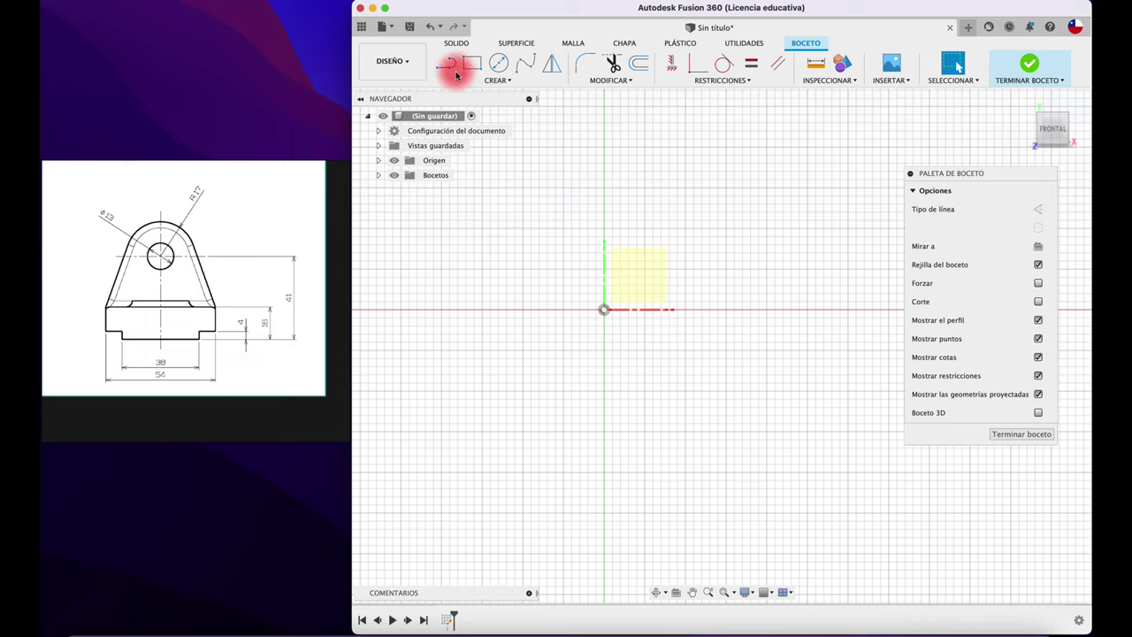
{"action": "mouse_move", "coordinate": [446, 64]}
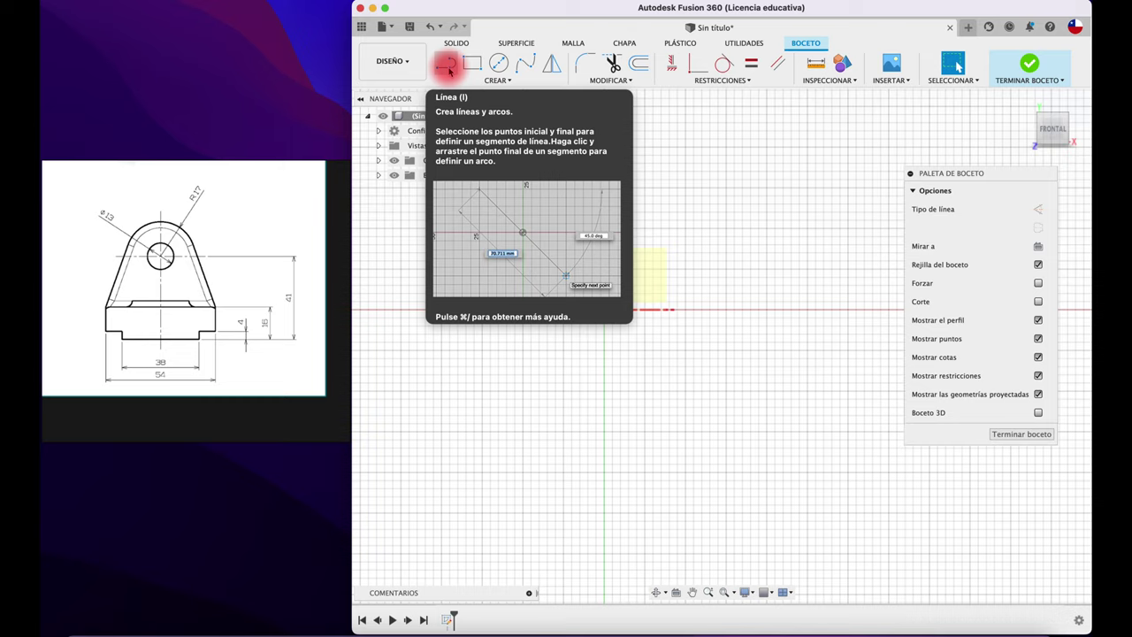
{"action": "left_click", "coordinate": [447, 65]}
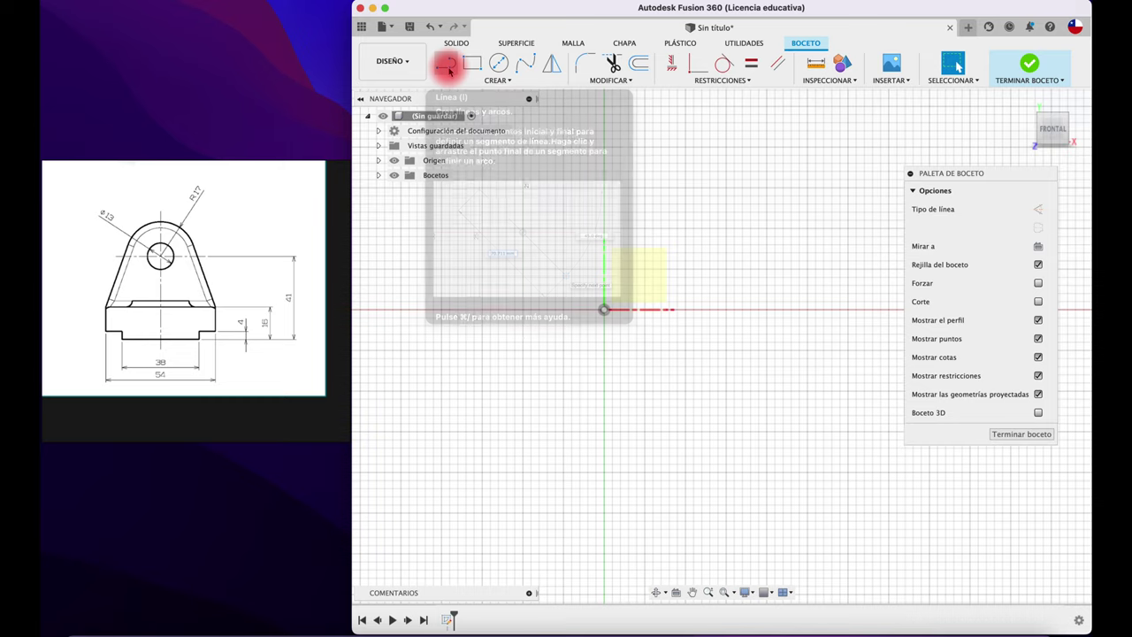
{"action": "left_click", "coordinate": [604, 308]}
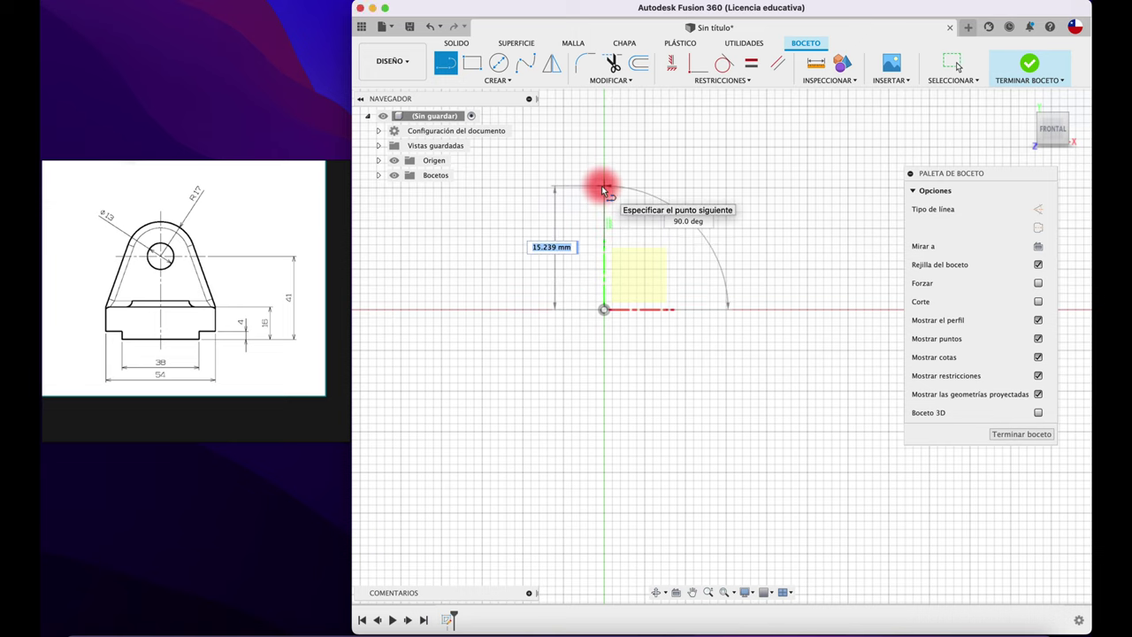
{"action": "left_click", "coordinate": [604, 185]}
{"action": "left_click", "coordinate": [844, 188]}
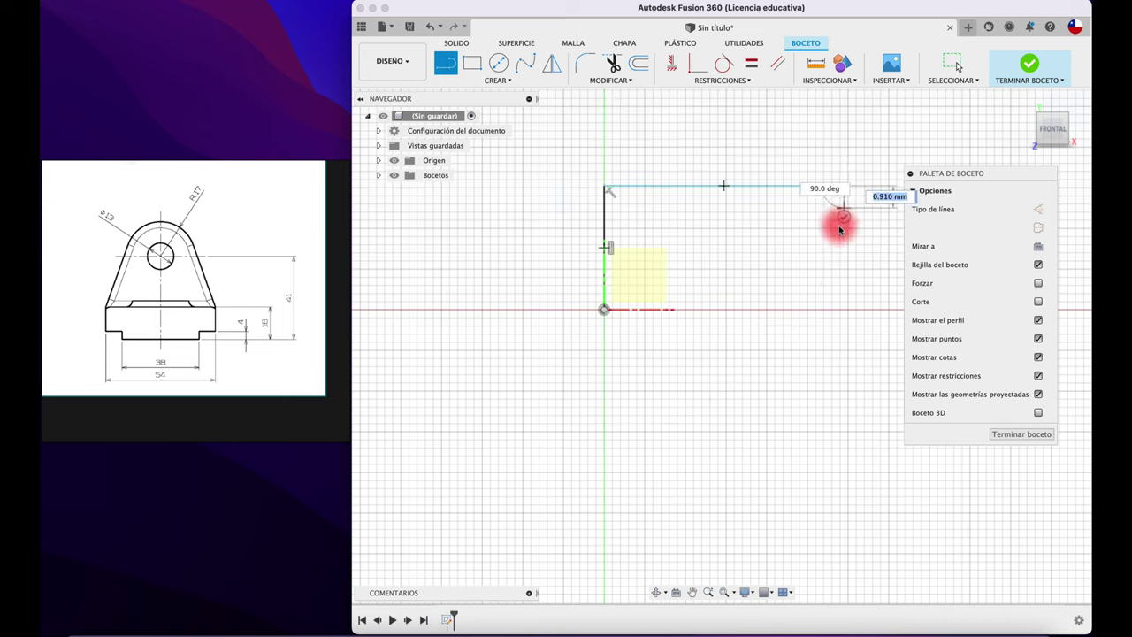
{"action": "left_click", "coordinate": [843, 247]}
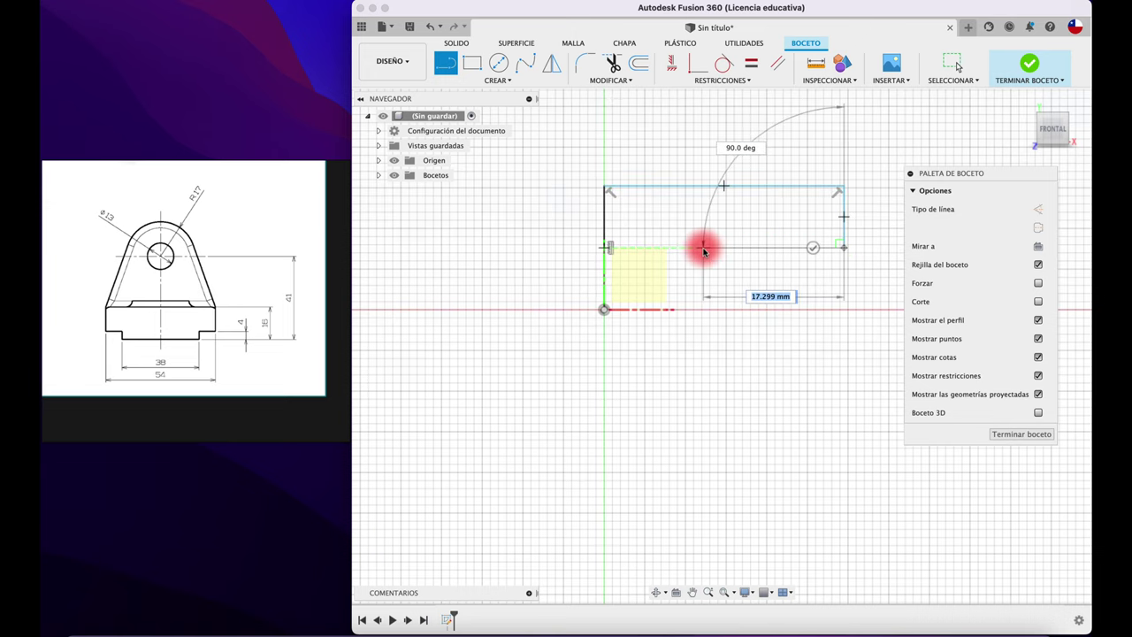
{"action": "left_click", "coordinate": [704, 247]}
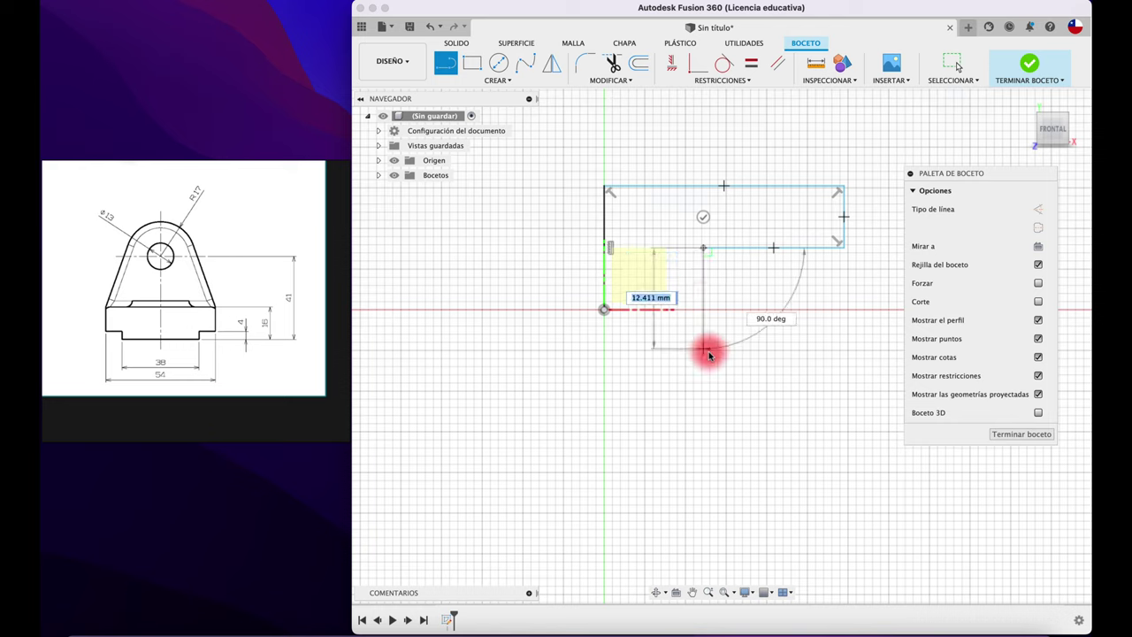
{"action": "key", "text": "Escape"}
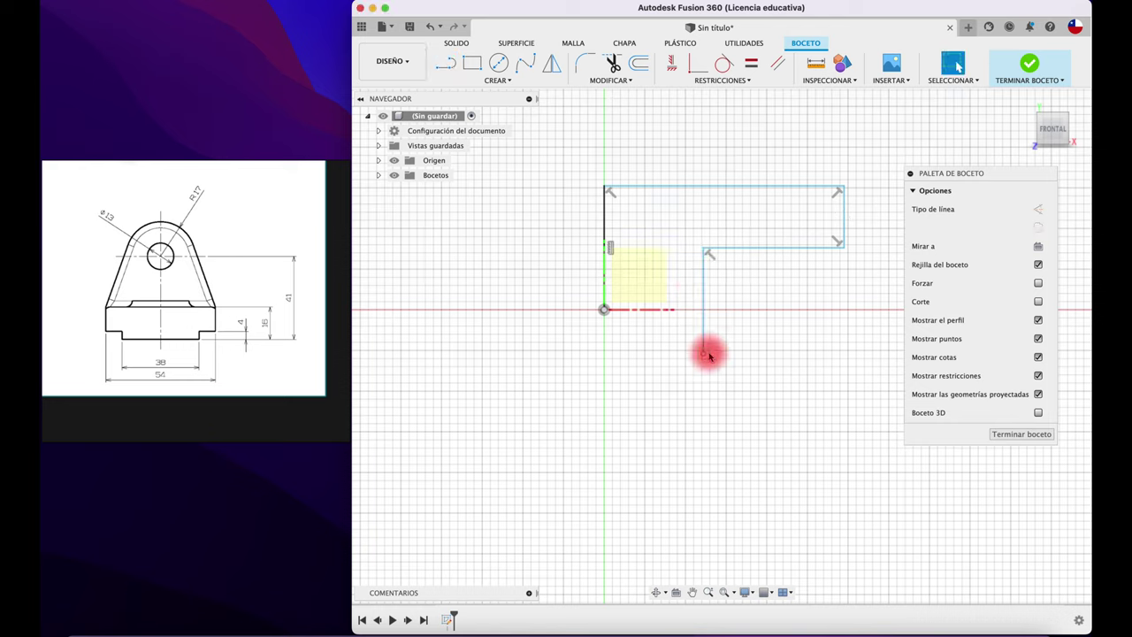
Add a bottom line from the origin to close the profile
{"action": "key", "text": "l"}
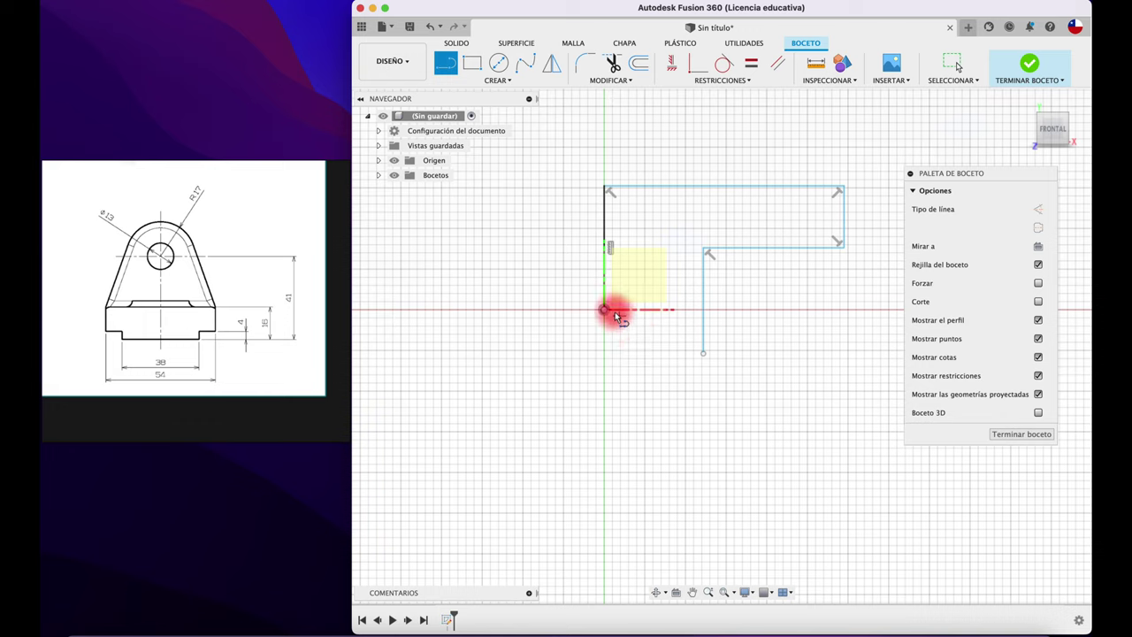
{"action": "left_click", "coordinate": [604, 310]}
{"action": "left_click", "coordinate": [756, 309]}
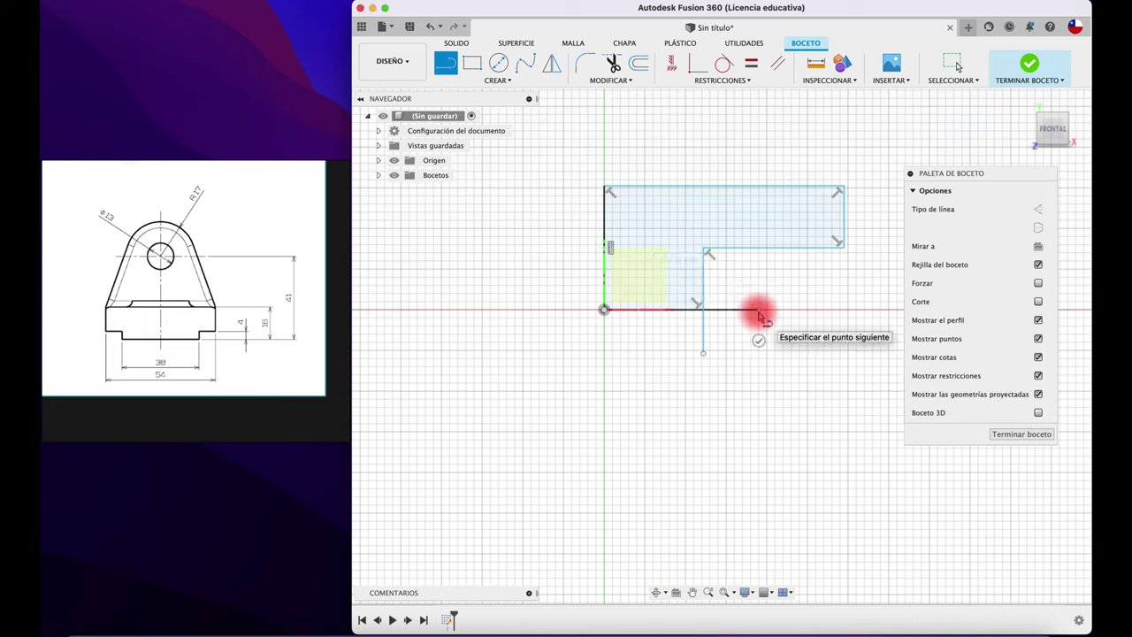
{"action": "key", "text": "Escape"}
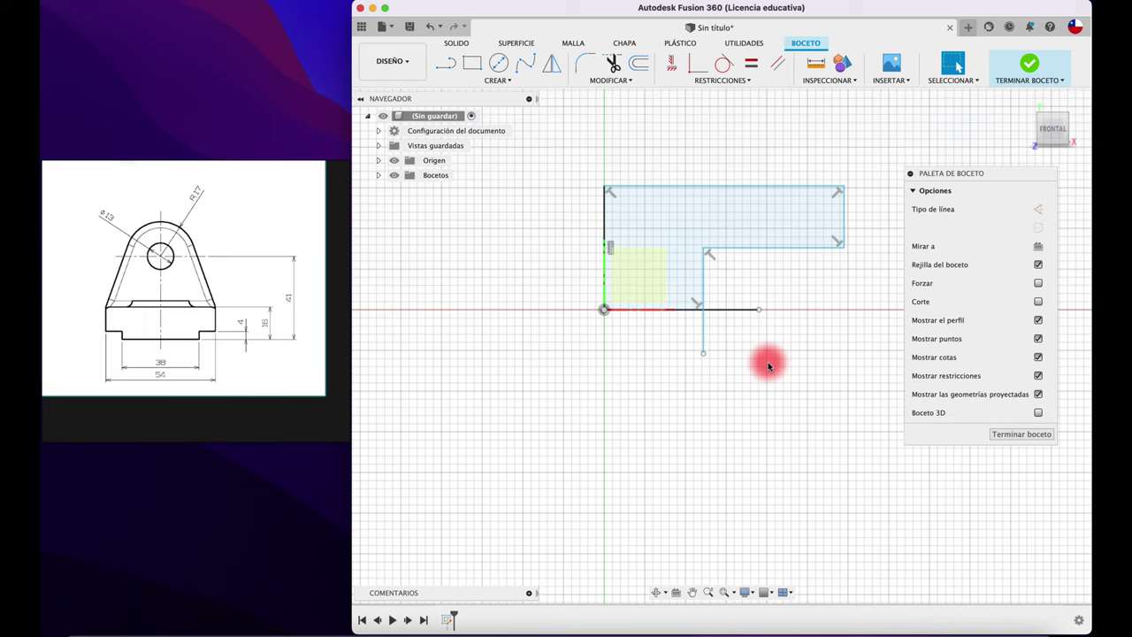
Trim the leftover line stubs and dimension the step height at 4 mm and overall height at 16 mm
{"action": "left_click", "coordinate": [733, 310]}
{"action": "left_click", "coordinate": [703, 331]}
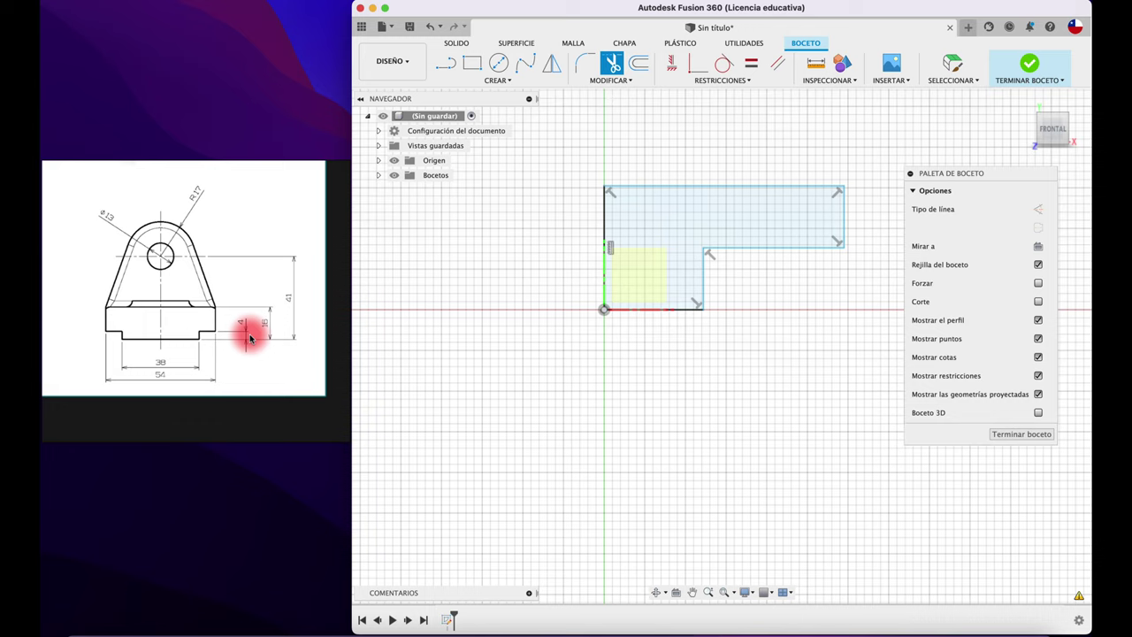
{"action": "left_click", "coordinate": [705, 284]}
{"action": "left_click", "coordinate": [763, 283]}
{"action": "type", "text": "4"}
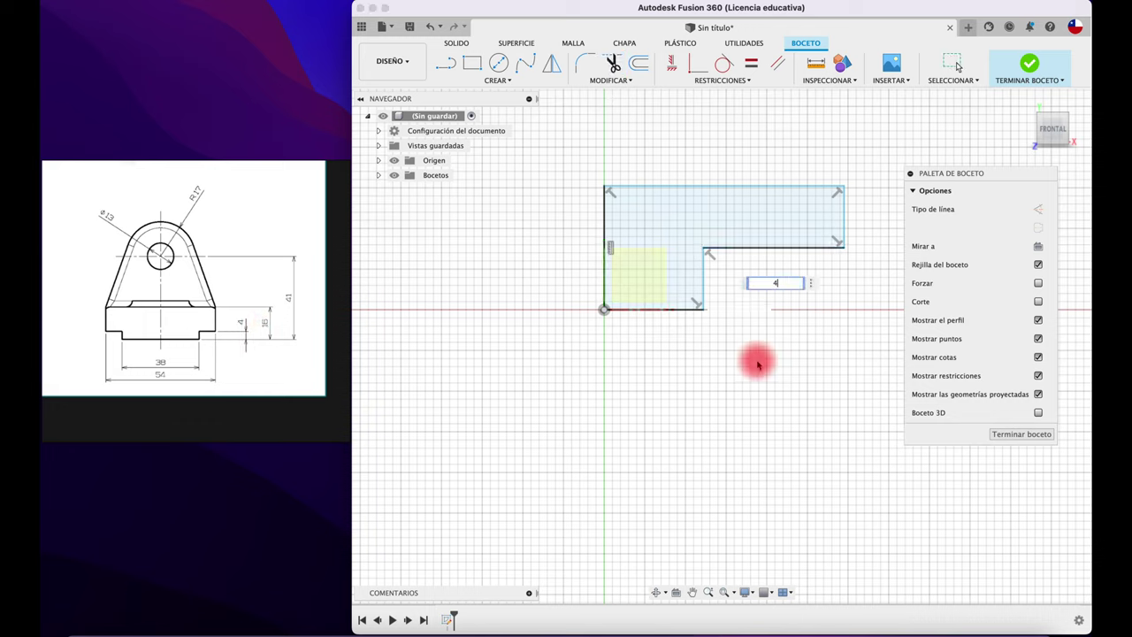
{"action": "key", "text": "Return"}
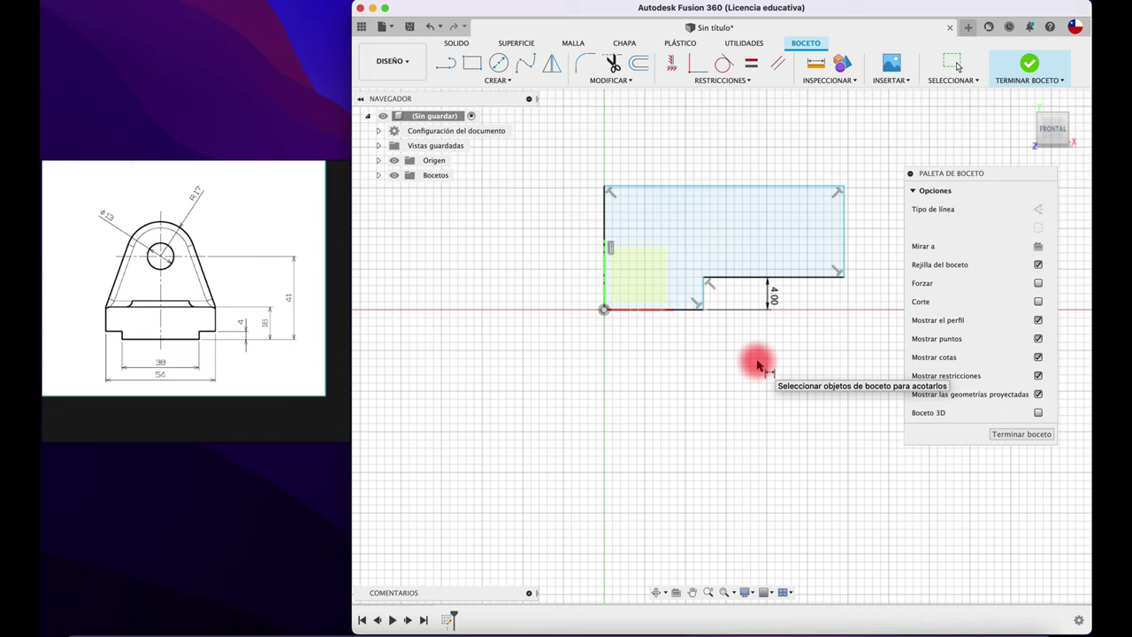
{"action": "left_click", "coordinate": [707, 188]}
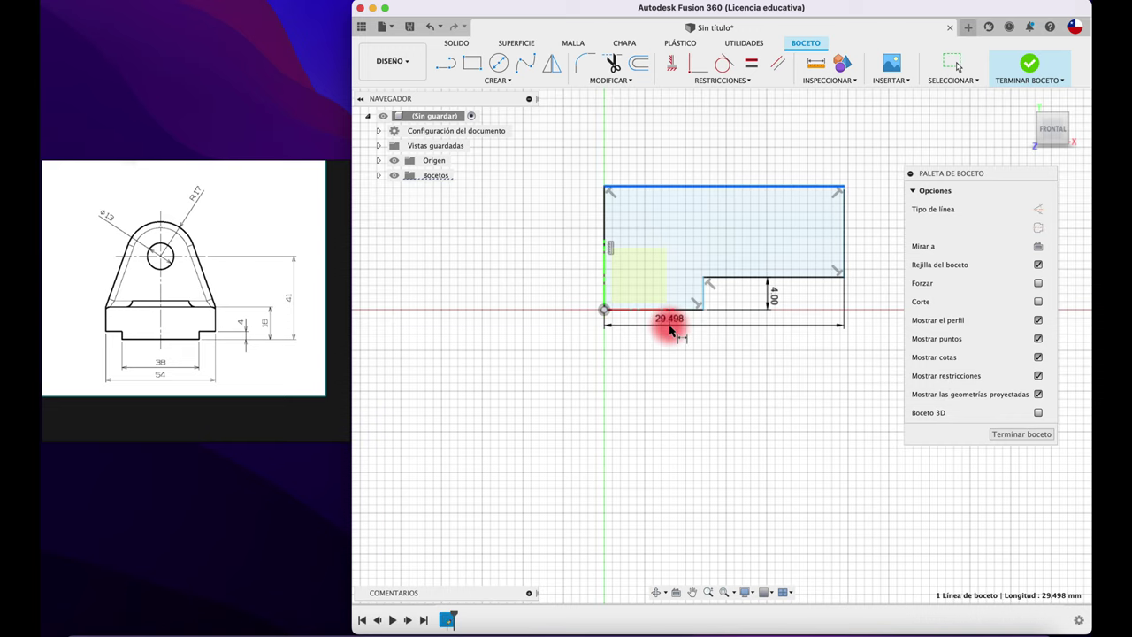
{"action": "left_click", "coordinate": [670, 310]}
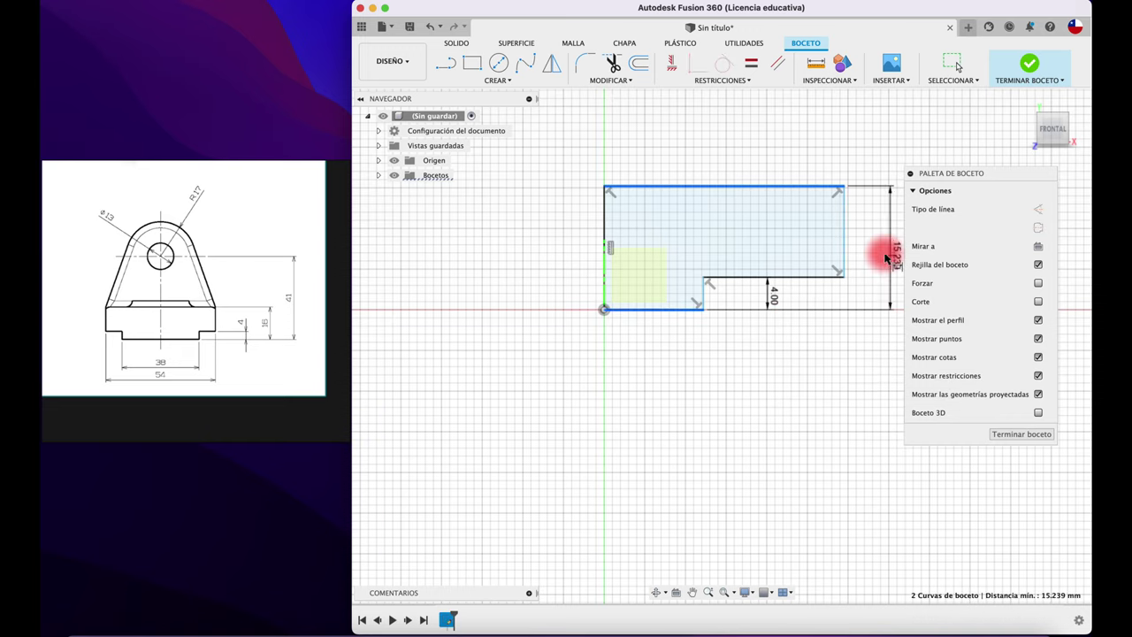
{"action": "left_click", "coordinate": [882, 257]}
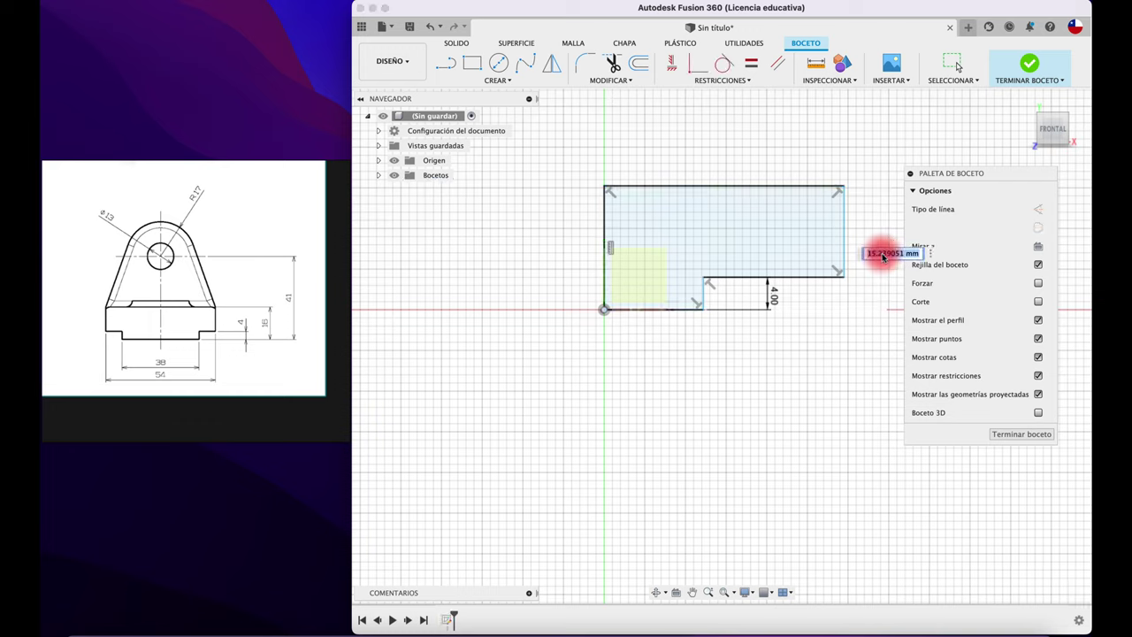
{"action": "type", "text": "16"}
{"action": "key", "text": "Return"}
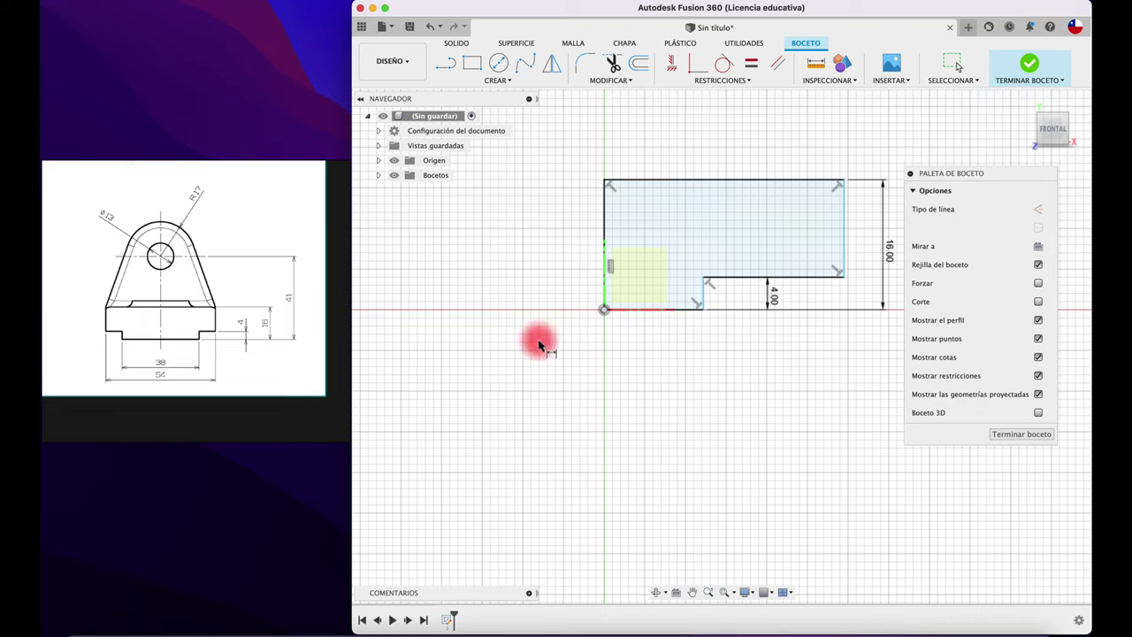
Dimension the bottom edge as 38/2 (19 mm) and the top edge as 54/2 (27 mm)
{"action": "left_click", "coordinate": [689, 309]}
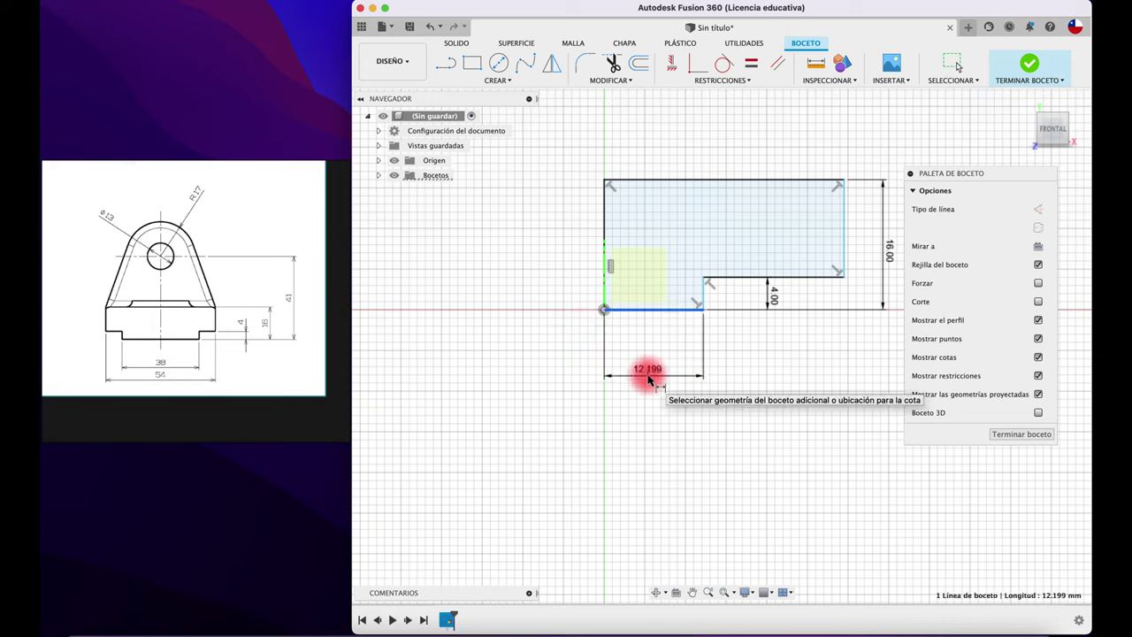
{"action": "left_click", "coordinate": [649, 376]}
{"action": "type", "text": "38/2"}
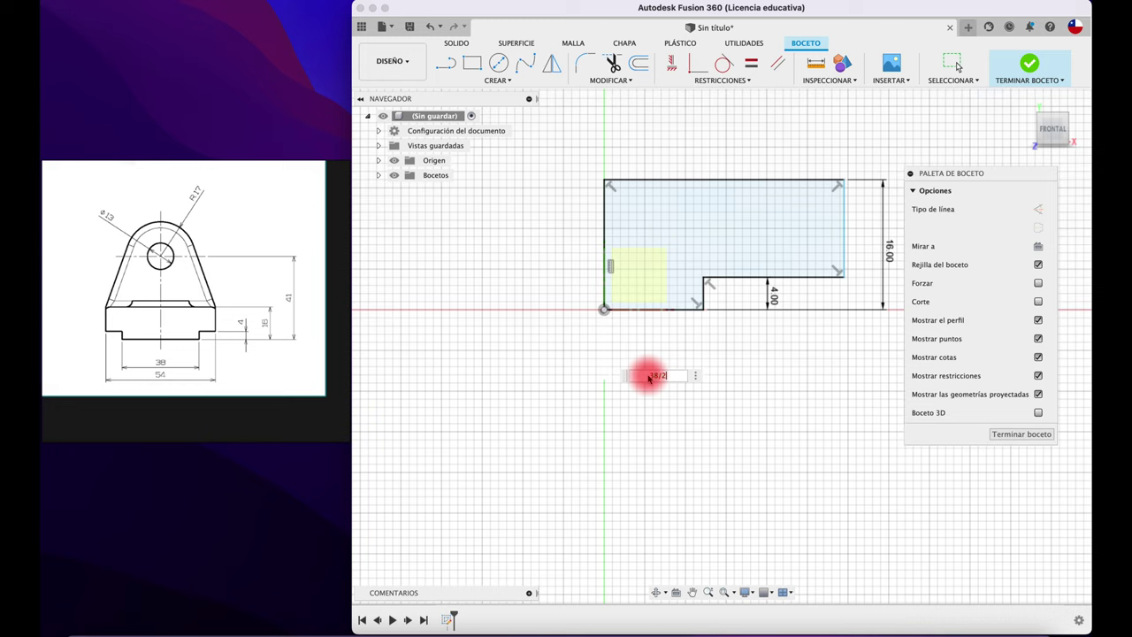
{"action": "key", "text": "Return"}
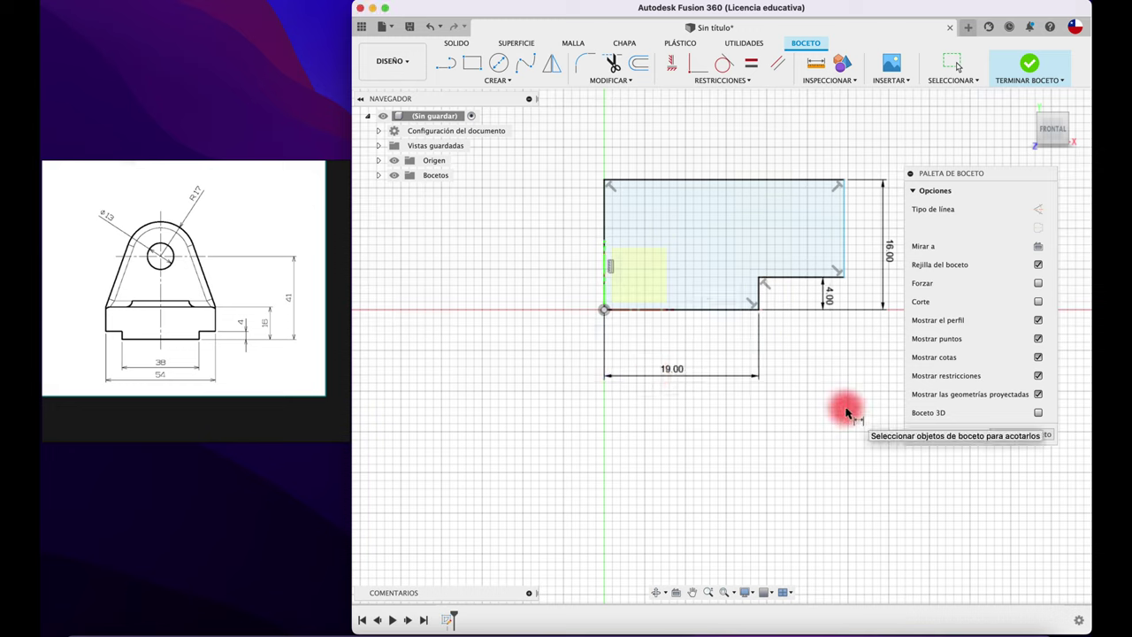
{"action": "left_click", "coordinate": [674, 182]}
{"action": "left_click", "coordinate": [678, 121]}
{"action": "type", "text": "54/2"}
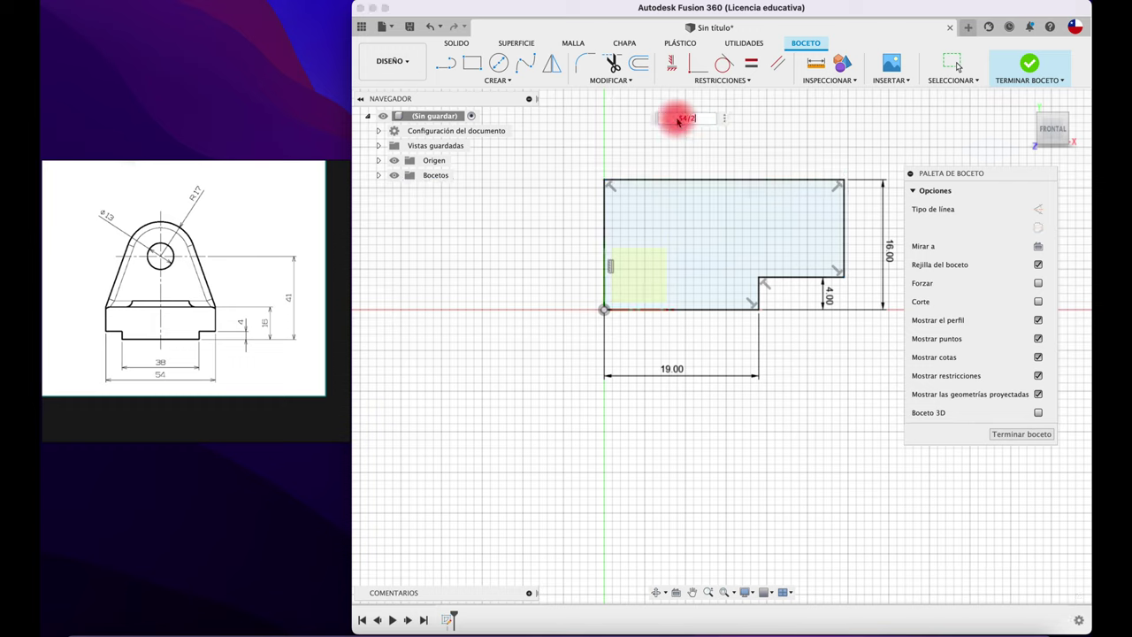
{"action": "key", "text": "Return"}
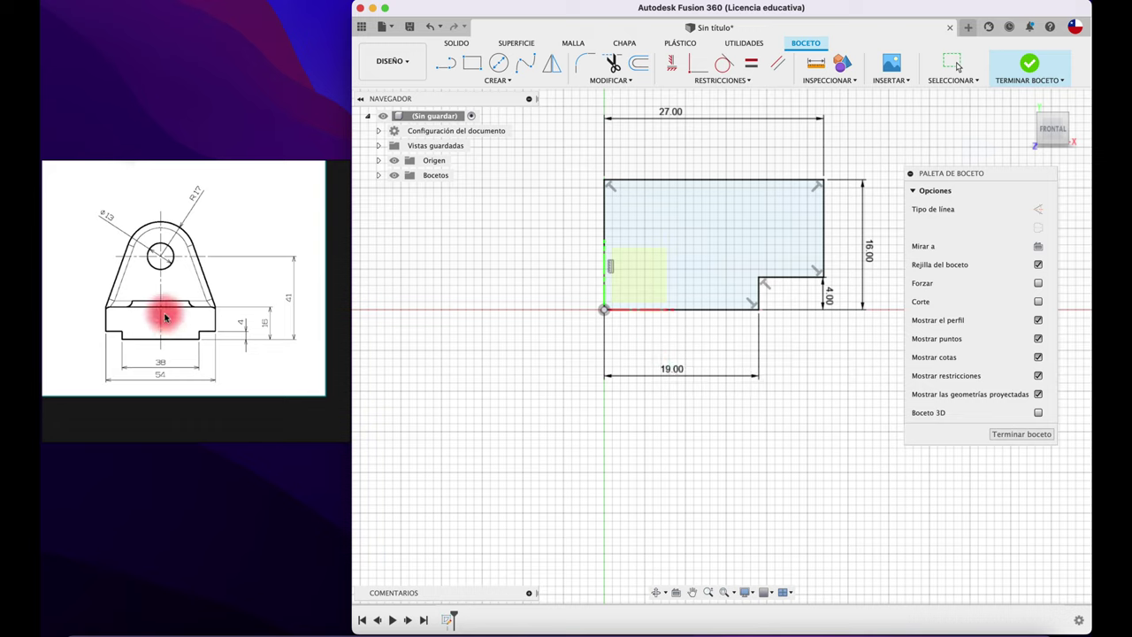
{"action": "scroll", "coordinate": [150, 303], "scroll_direction": "up", "scroll_amount": 5}
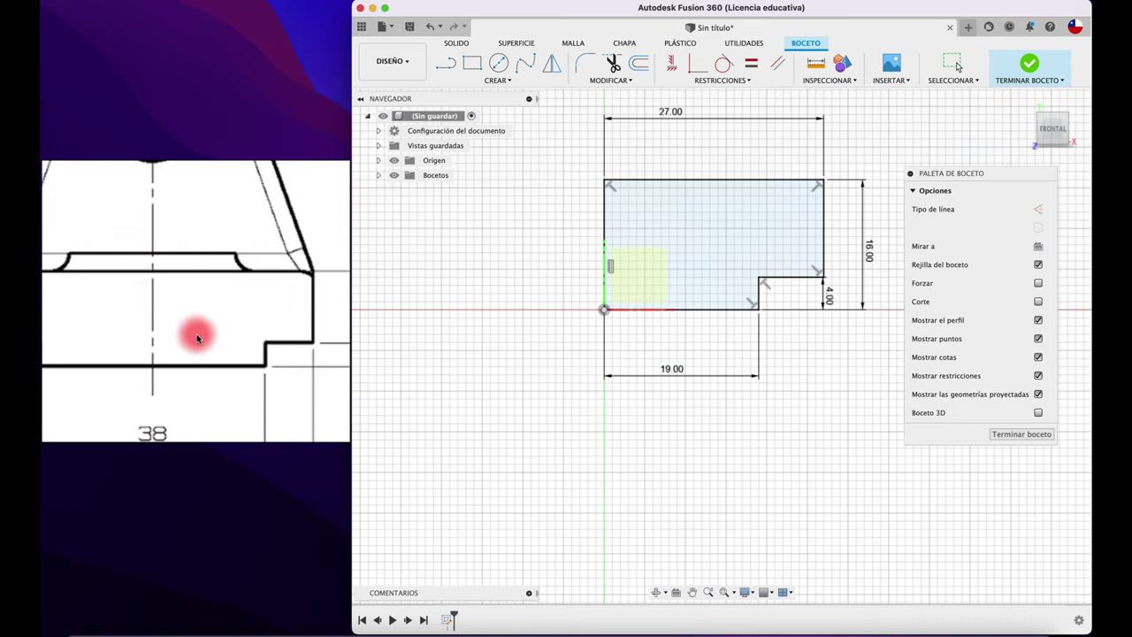
{"action": "scroll", "coordinate": [252, 325], "scroll_direction": "down", "scroll_amount": 3}
{"action": "scroll", "coordinate": [252, 330], "scroll_direction": "down", "scroll_amount": 2}
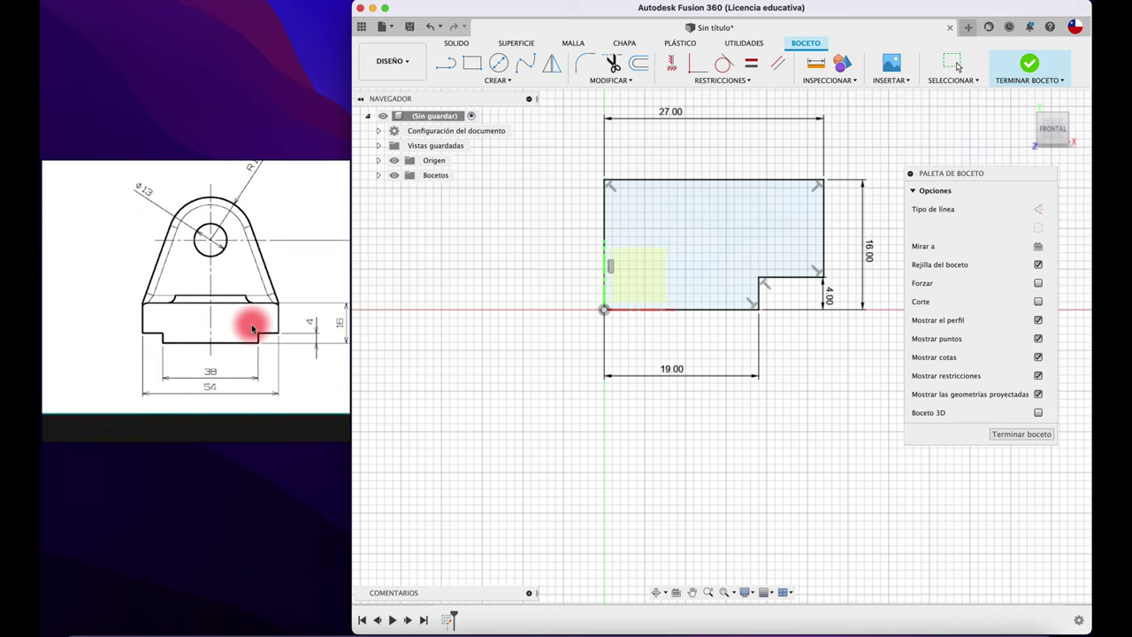
{"action": "key", "text": "Escape"}
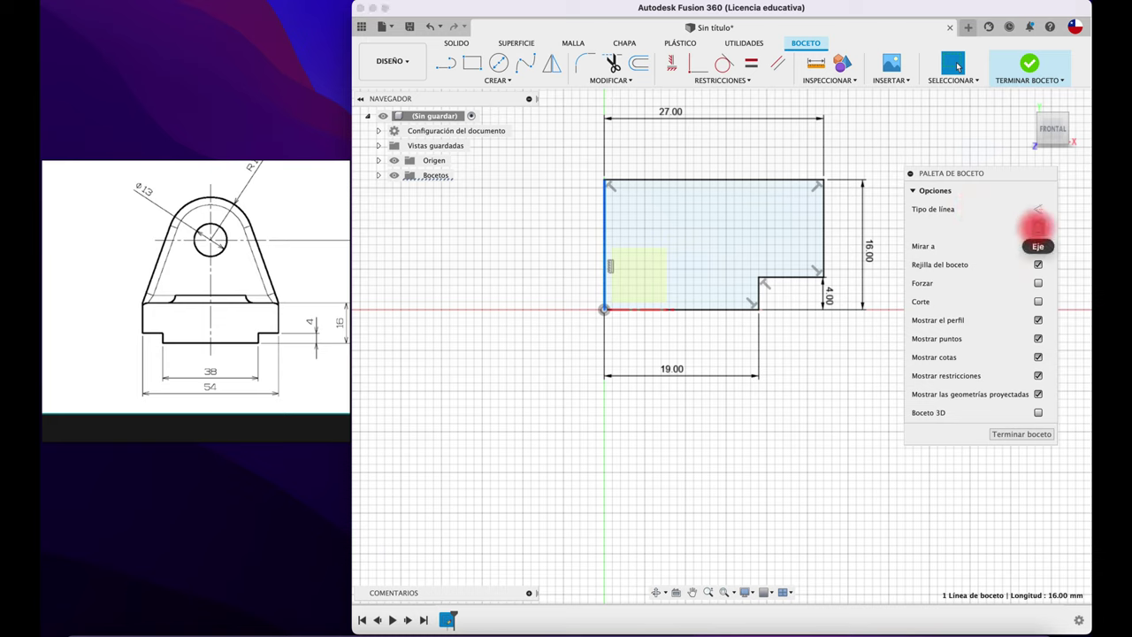
Make the left edge a centreline and mirror the top, step, notch and bottom edges across it
{"action": "left_click", "coordinate": [1038, 229]}
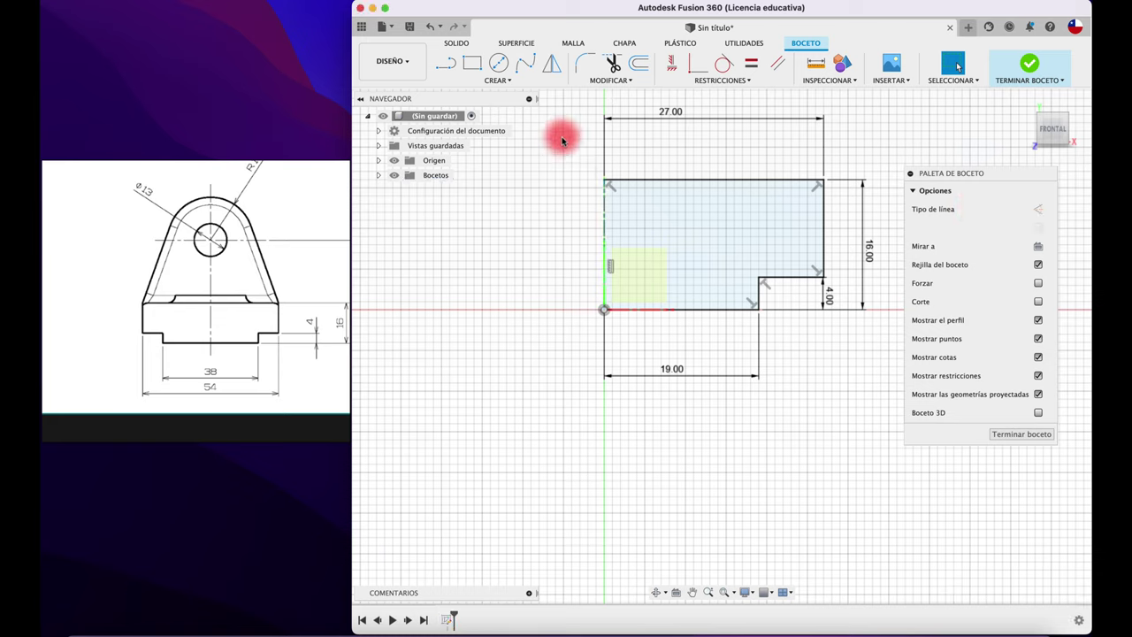
{"action": "left_click", "coordinate": [554, 70]}
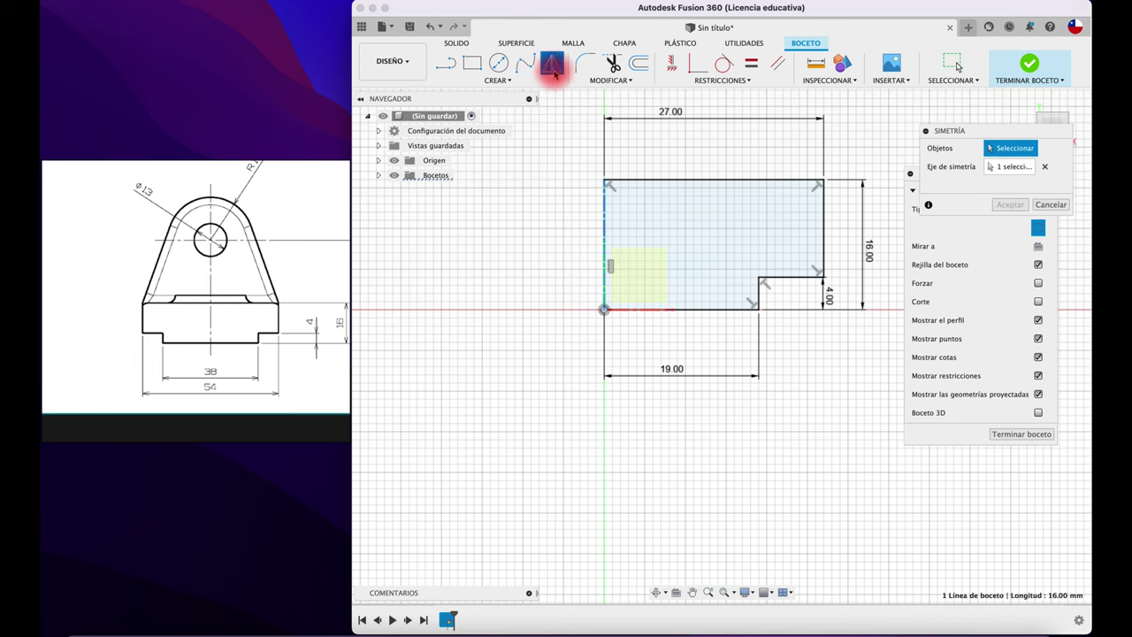
{"action": "scroll", "coordinate": [703, 168], "scroll_direction": "down", "scroll_amount": 1}
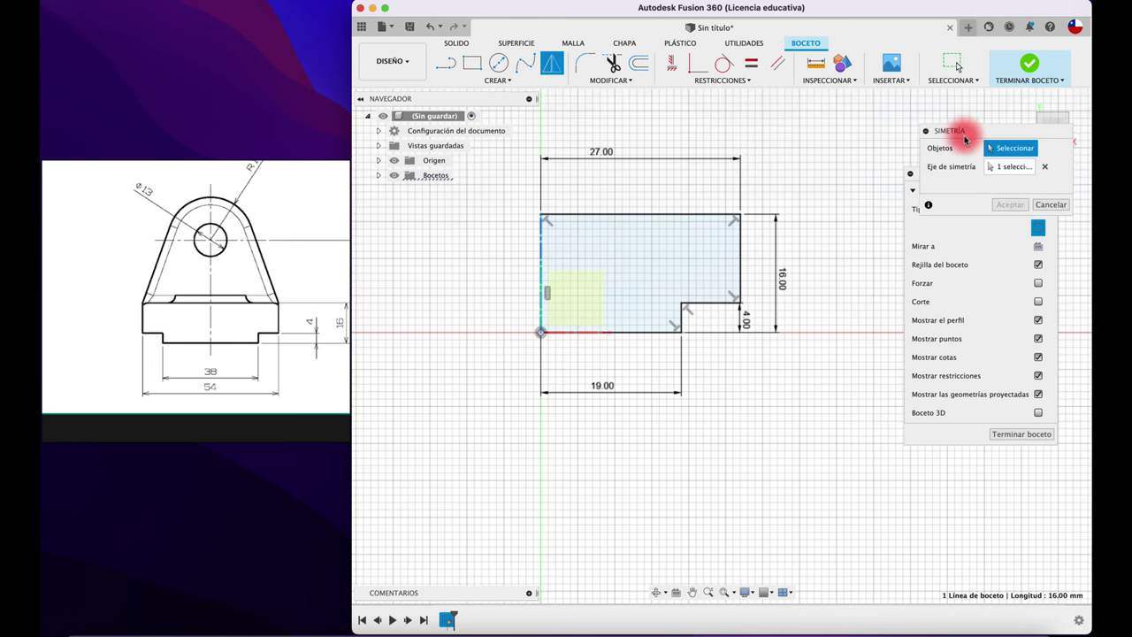
{"action": "left_click", "coordinate": [644, 219]}
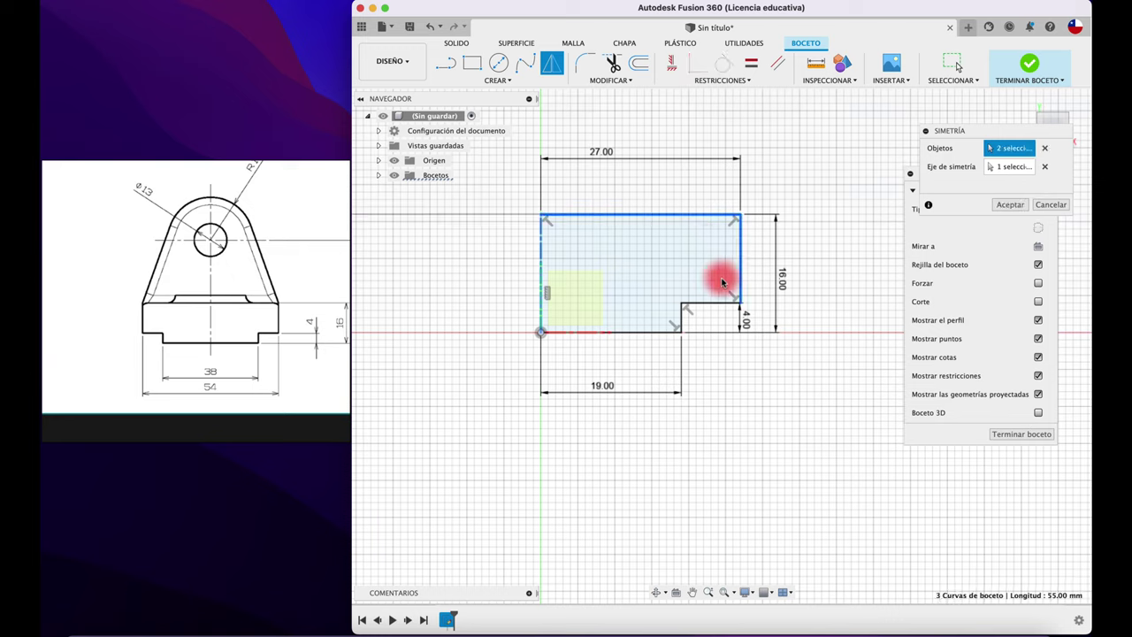
{"action": "left_click", "coordinate": [713, 305]}
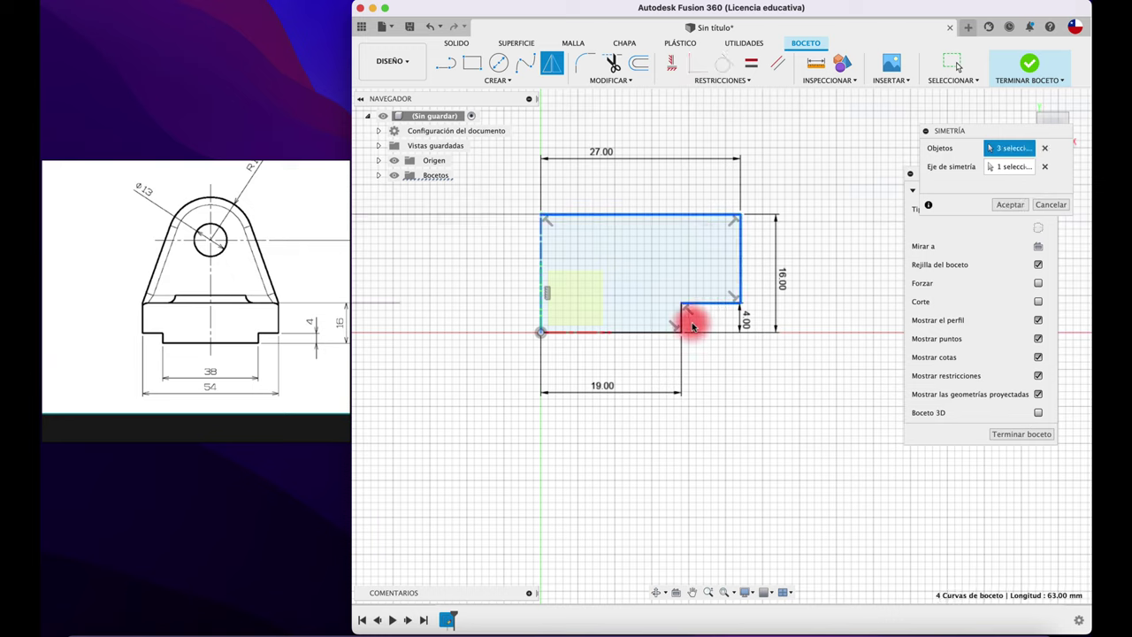
{"action": "left_click", "coordinate": [681, 321]}
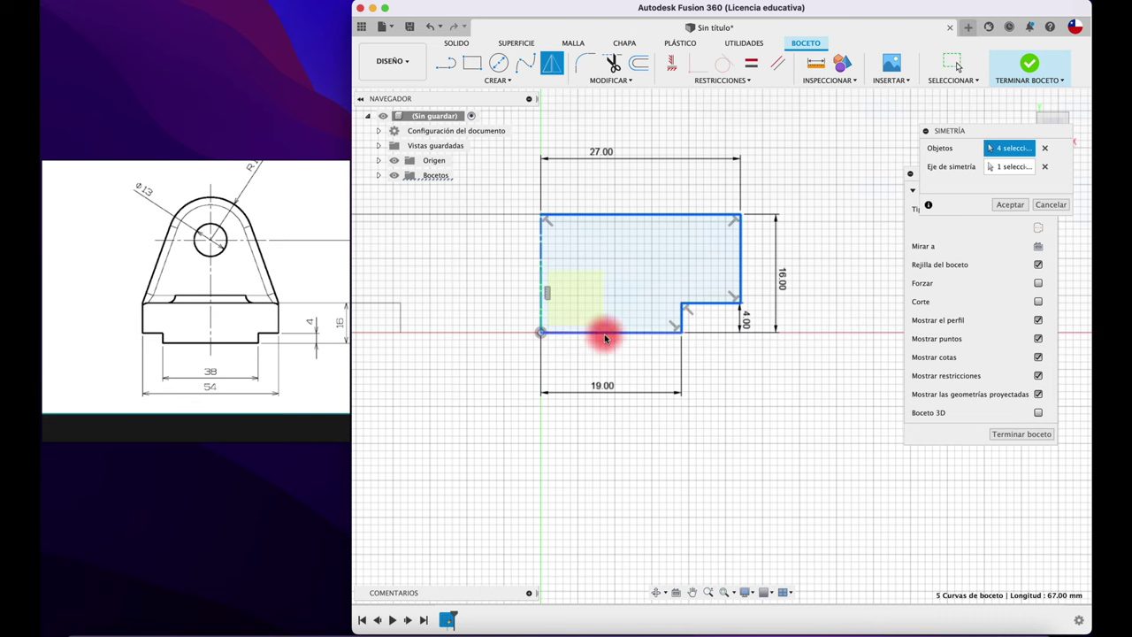
{"action": "left_click", "coordinate": [608, 332]}
{"action": "middle_click_drag", "start_coordinate": [513, 374], "coordinate": [584, 392]}
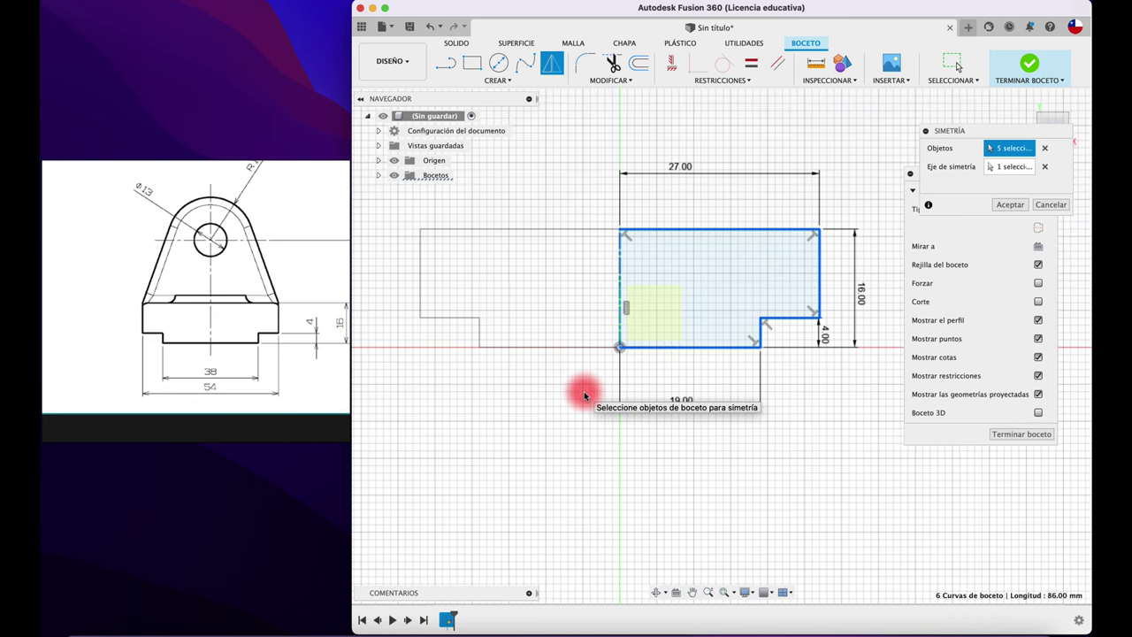
{"action": "left_click", "coordinate": [1016, 204]}
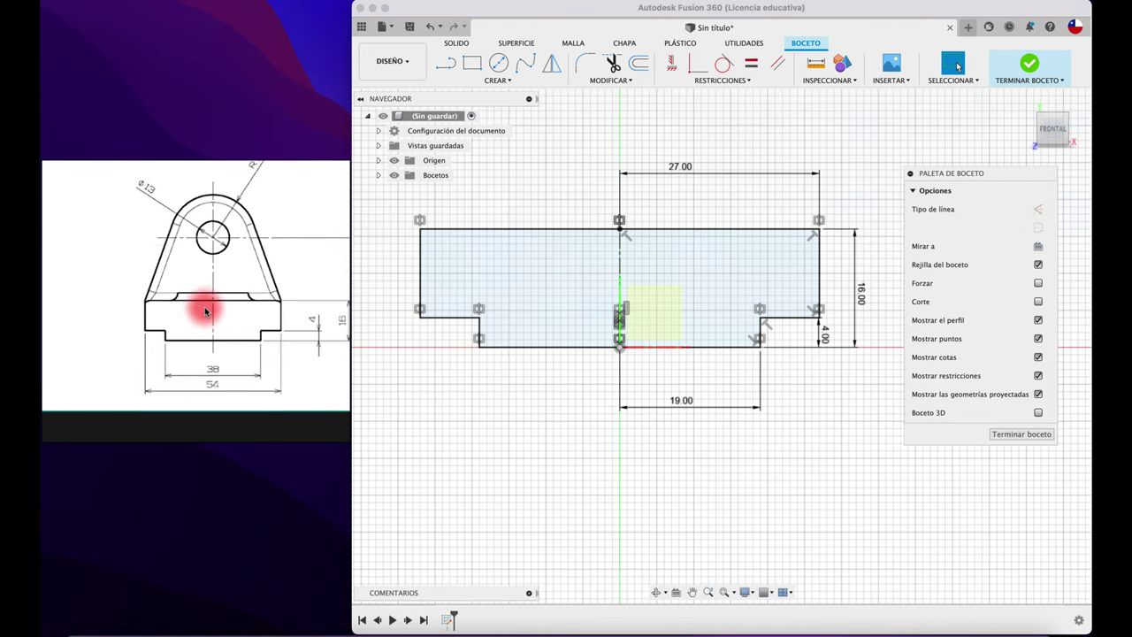
{"action": "scroll", "coordinate": [203, 309], "scroll_direction": "down", "scroll_amount": 2}
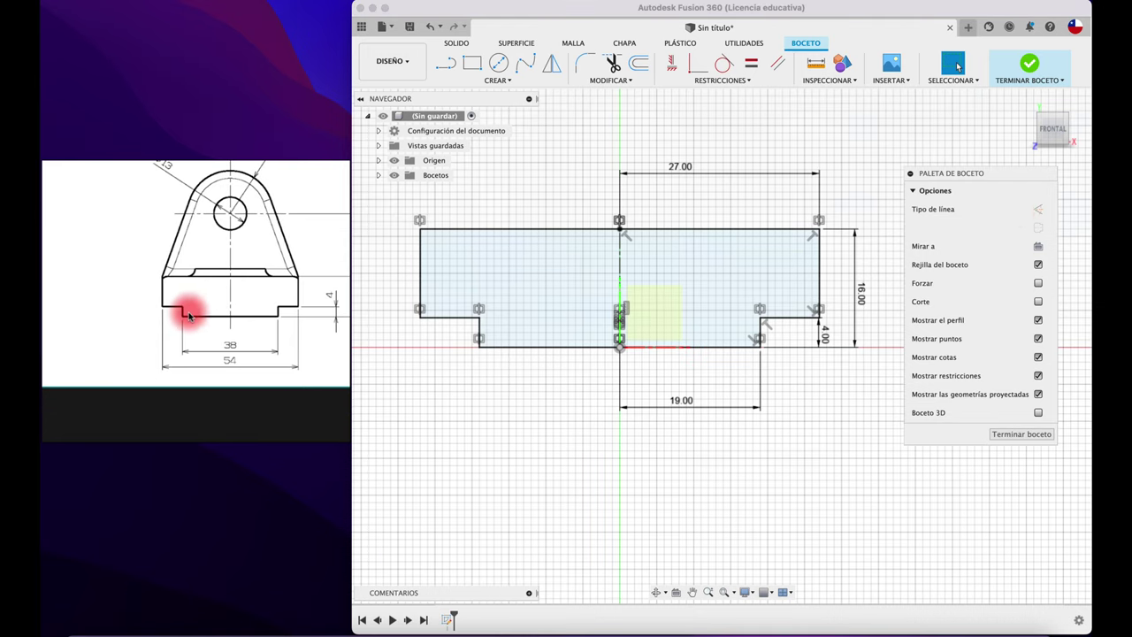
{"action": "scroll", "coordinate": [222, 292], "scroll_direction": "down", "scroll_amount": 5}
{"action": "scroll", "coordinate": [246, 302], "scroll_direction": "left", "scroll_amount": 2}
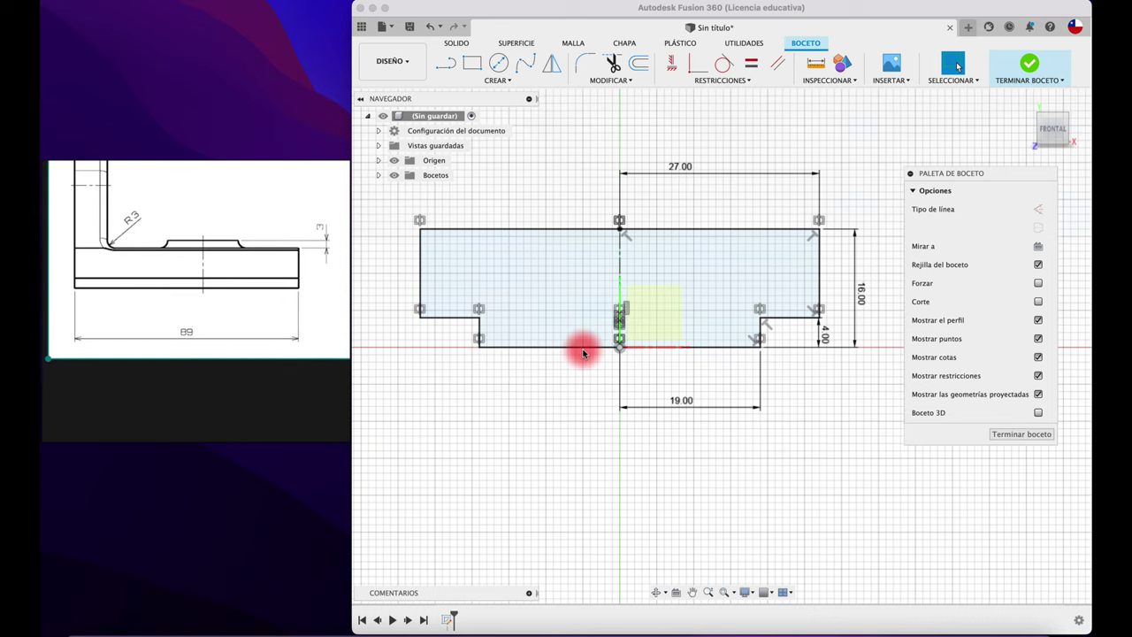
Finish the sketch and extrude both profiles 89 mm into a new solid body
{"action": "left_click", "coordinate": [1029, 62]}
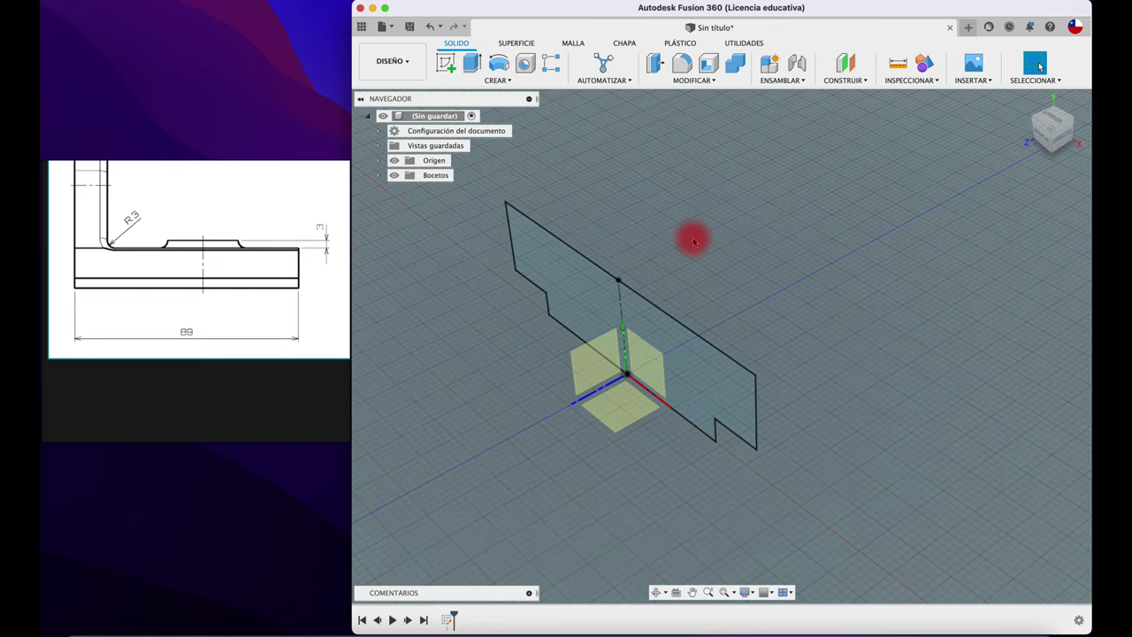
{"action": "left_click", "coordinate": [473, 66]}
{"action": "left_click", "coordinate": [566, 295]}
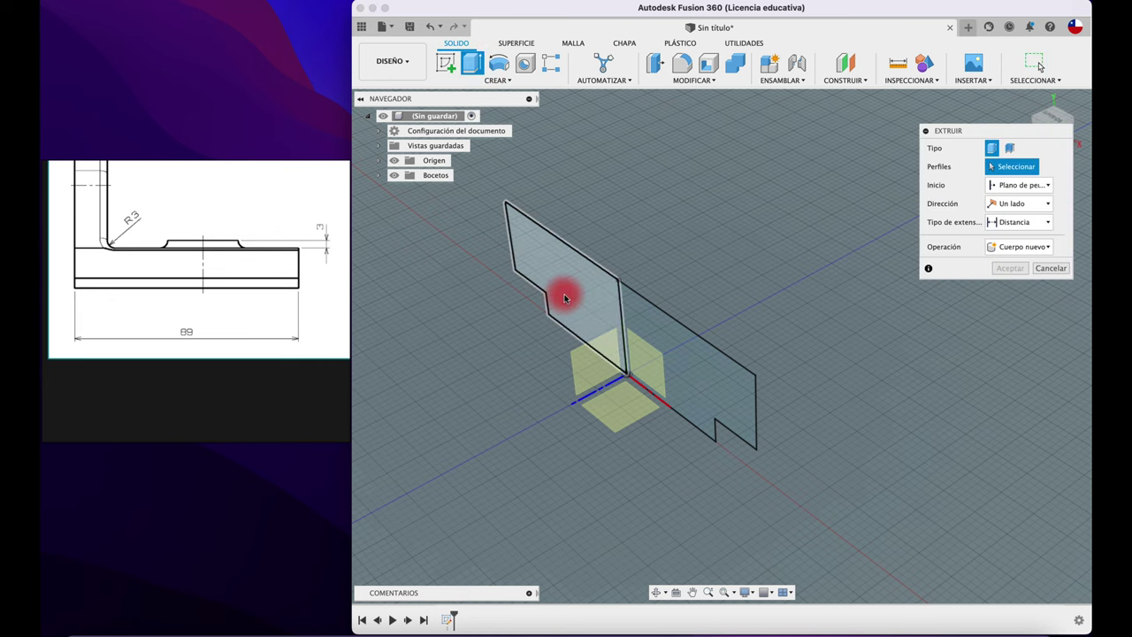
{"action": "left_click", "coordinate": [665, 371]}
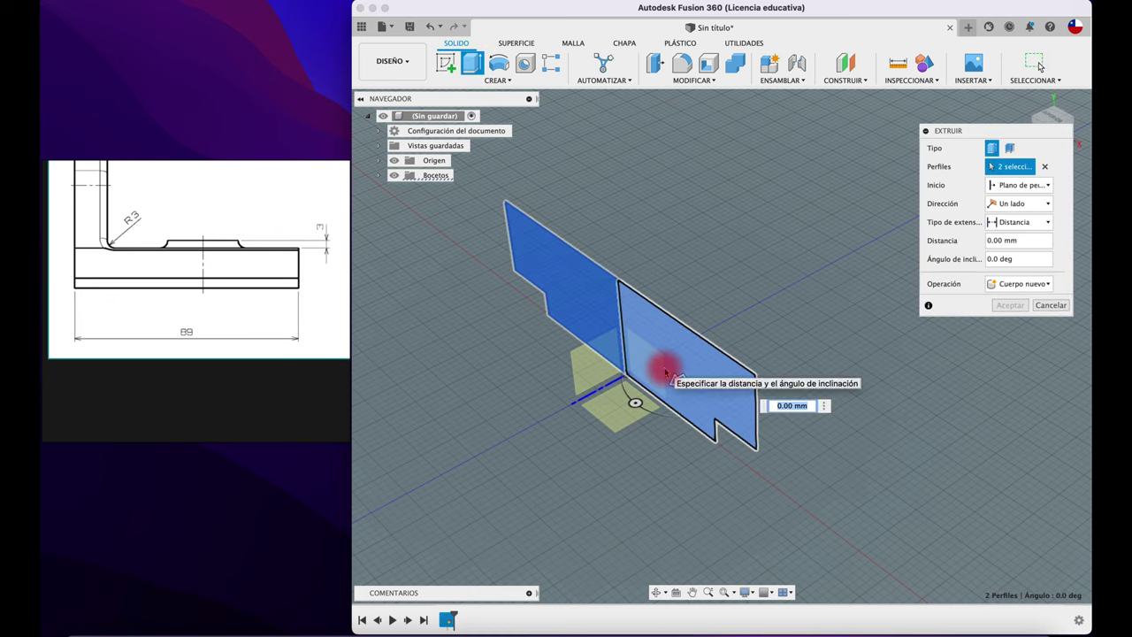
{"action": "left_click_drag", "start_coordinate": [635, 403], "coordinate": [524, 427]}
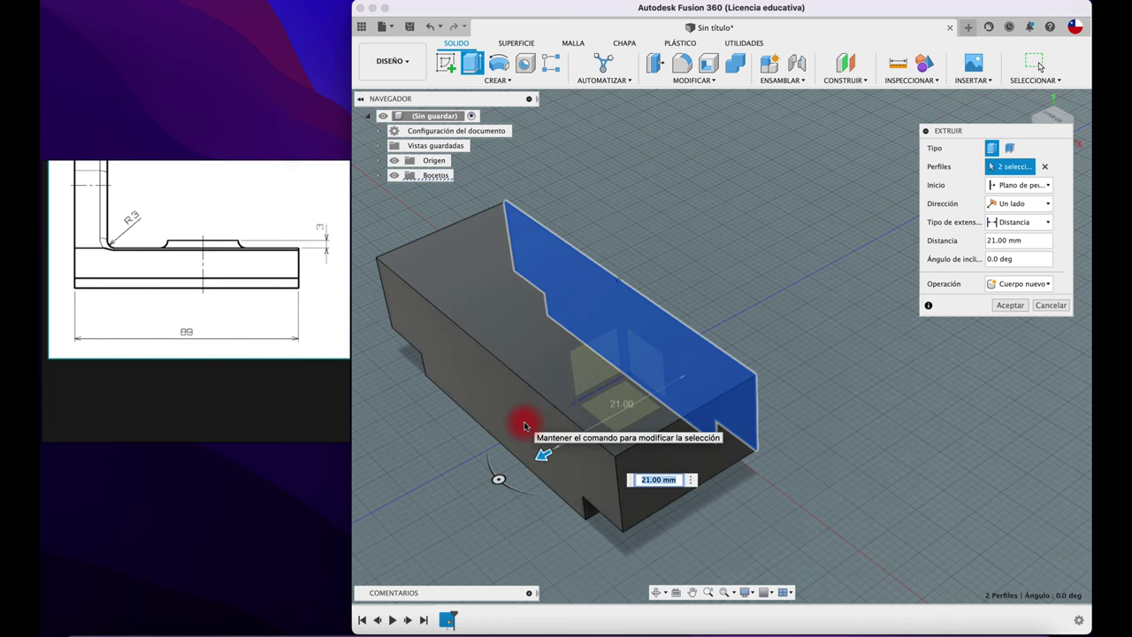
{"action": "key", "text": "Return"}
{"action": "key", "text": "Return"}
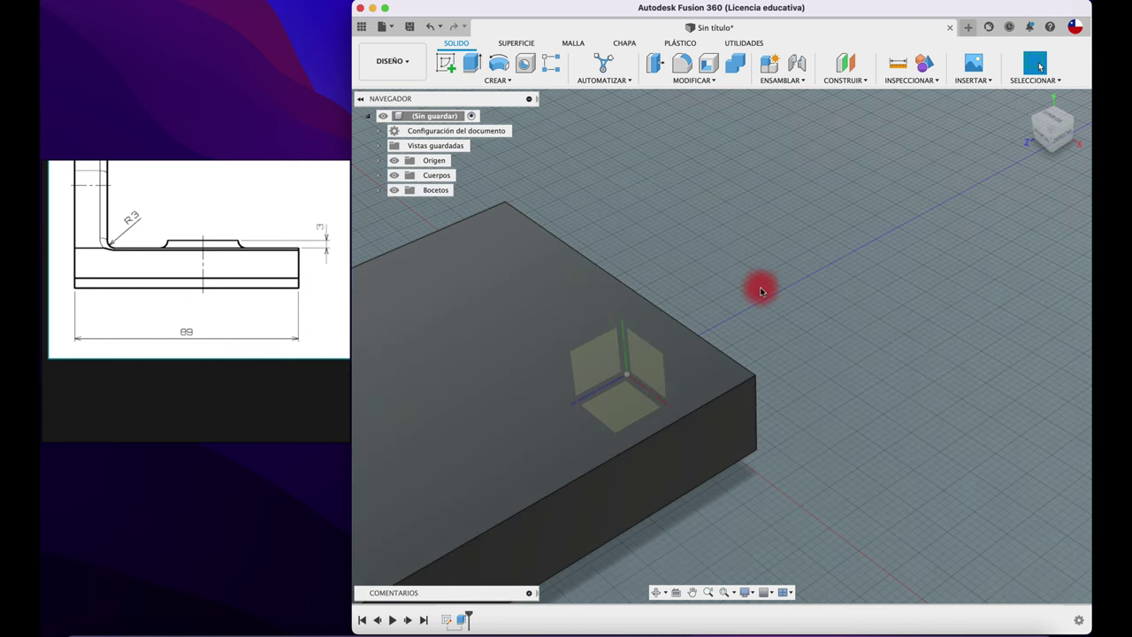
Turn on Display Component Colors so the block shows purple, and frame it in view
{"action": "scroll", "coordinate": [795, 288], "scroll_direction": "down", "scroll_amount": 3}
{"action": "scroll", "coordinate": [794, 288], "scroll_direction": "down", "scroll_amount": 3}
{"action": "scroll", "coordinate": [795, 289], "scroll_direction": "down", "scroll_amount": 2}
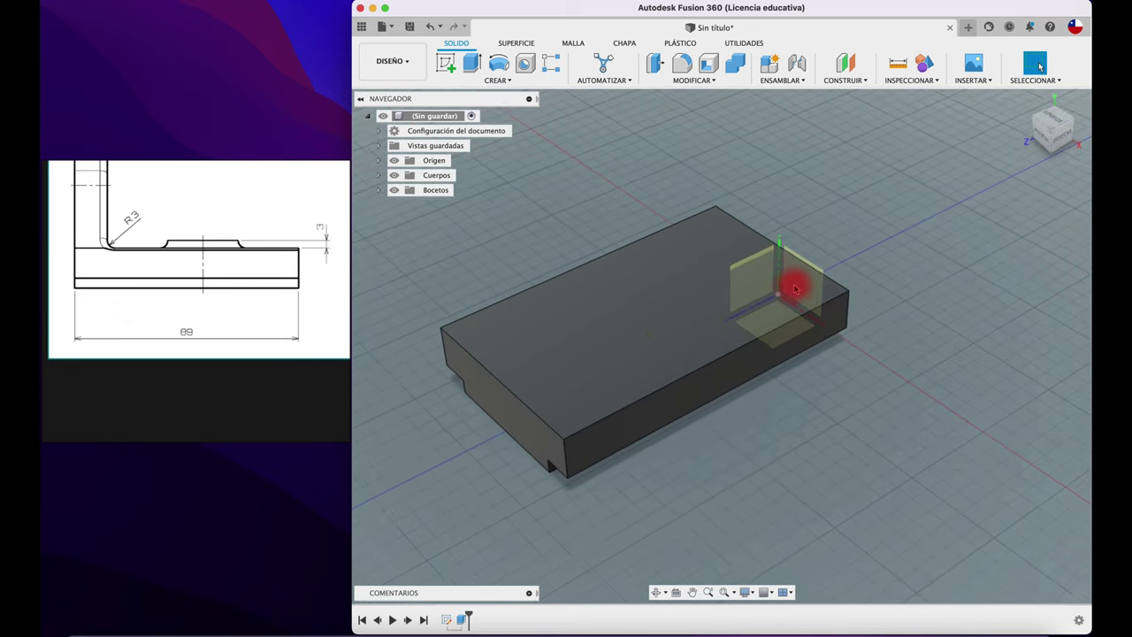
{"action": "scroll", "coordinate": [794, 288], "scroll_direction": "down", "scroll_amount": 2}
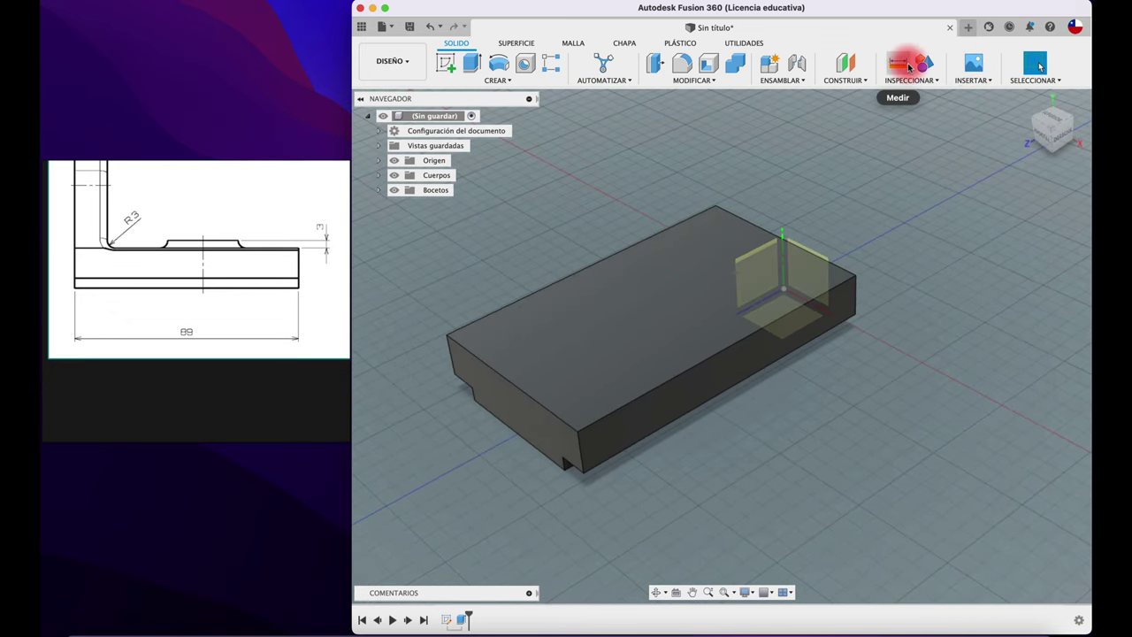
{"action": "mouse_move", "coordinate": [925, 63]}
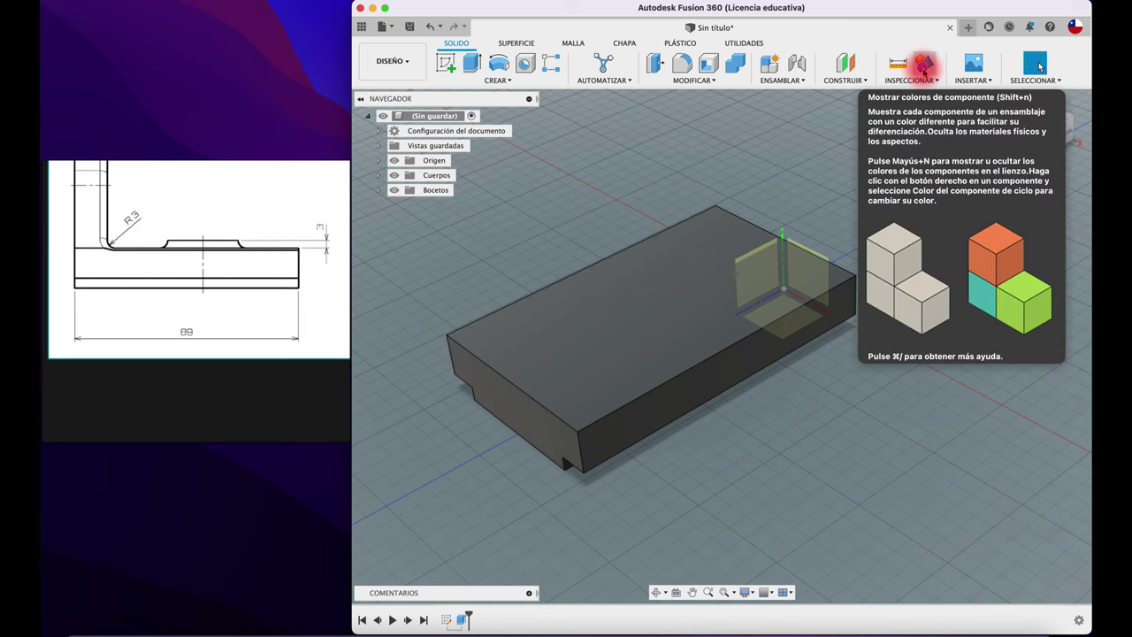
{"action": "left_click", "coordinate": [923, 67]}
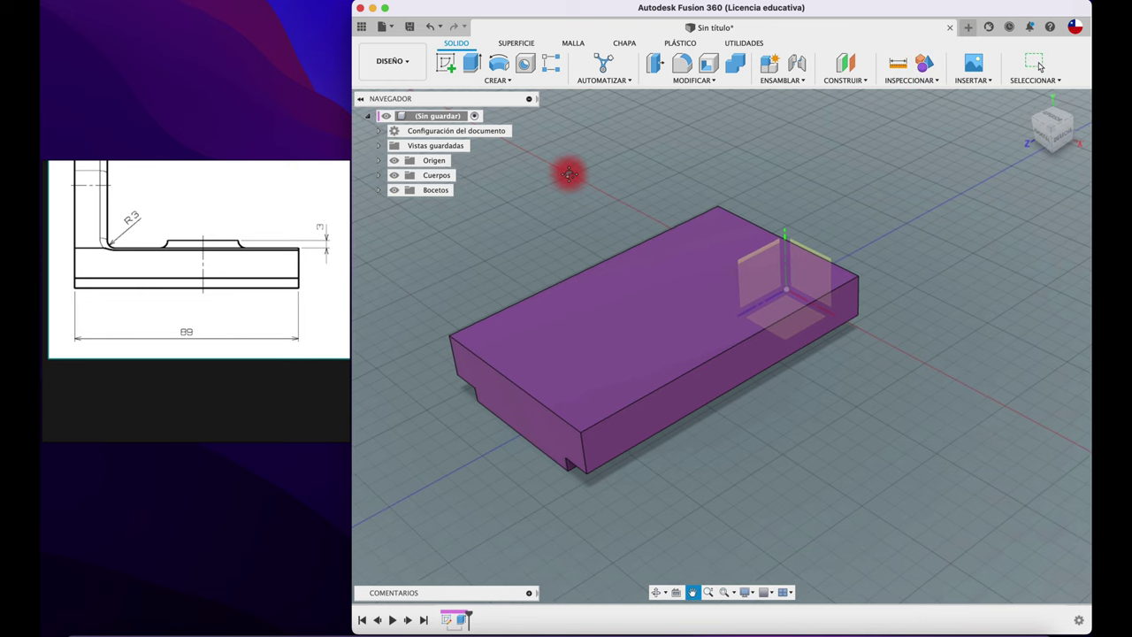
{"action": "middle_click_drag", "start_coordinate": [569, 174], "coordinate": [616, 173]}
{"action": "scroll", "coordinate": [618, 186], "scroll_direction": "down", "scroll_amount": 2}
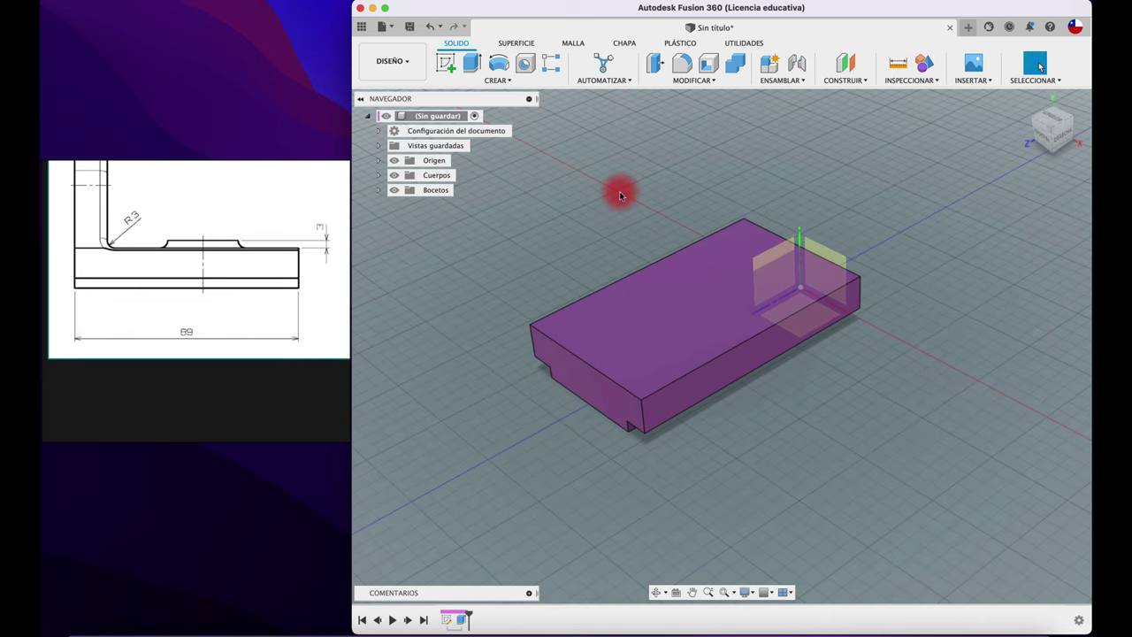
{"action": "scroll", "coordinate": [620, 195], "scroll_direction": "up", "scroll_amount": 2}
{"action": "scroll", "coordinate": [620, 195], "scroll_direction": "up", "scroll_amount": 2}
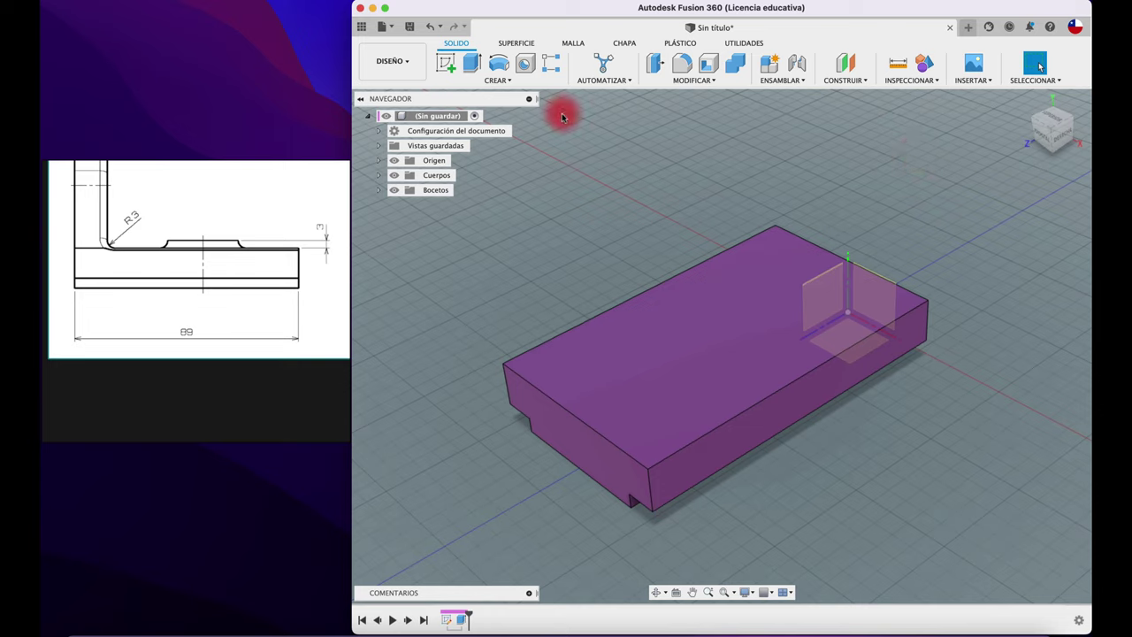
{"action": "scroll", "coordinate": [205, 255], "scroll_direction": "up", "scroll_amount": 2}
{"action": "scroll", "coordinate": [238, 224], "scroll_direction": "right", "scroll_amount": 3}
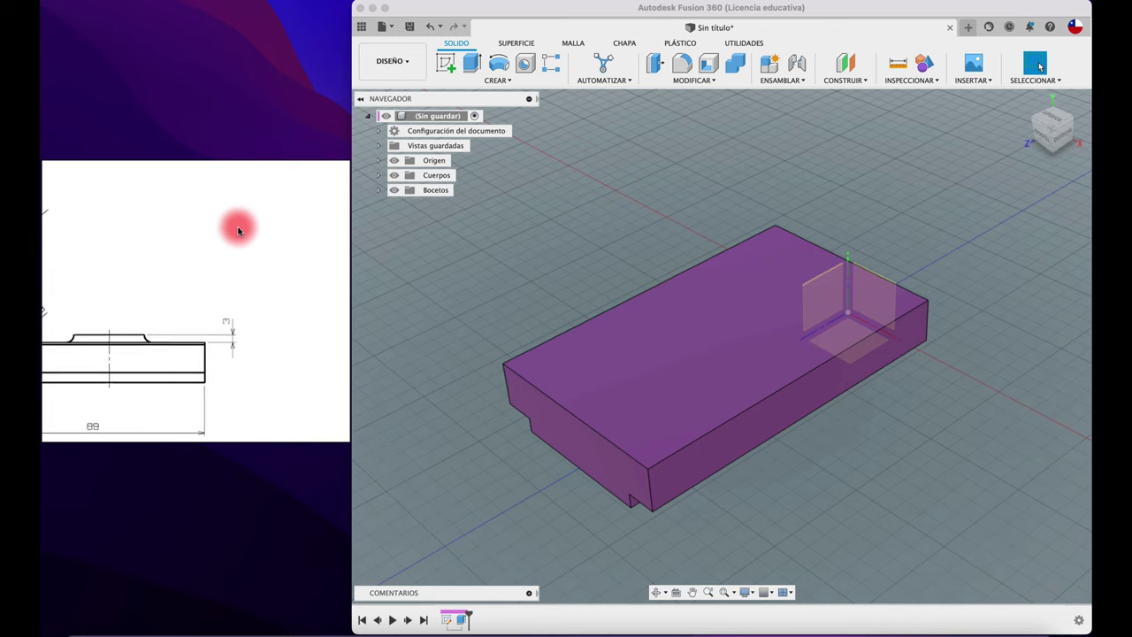
{"action": "scroll", "coordinate": [212, 277], "scroll_direction": "up", "scroll_amount": 3}
{"action": "scroll", "coordinate": [256, 335], "scroll_direction": "down", "scroll_amount": 5}
{"action": "scroll", "coordinate": [106, 265], "scroll_direction": "up", "scroll_amount": 2}
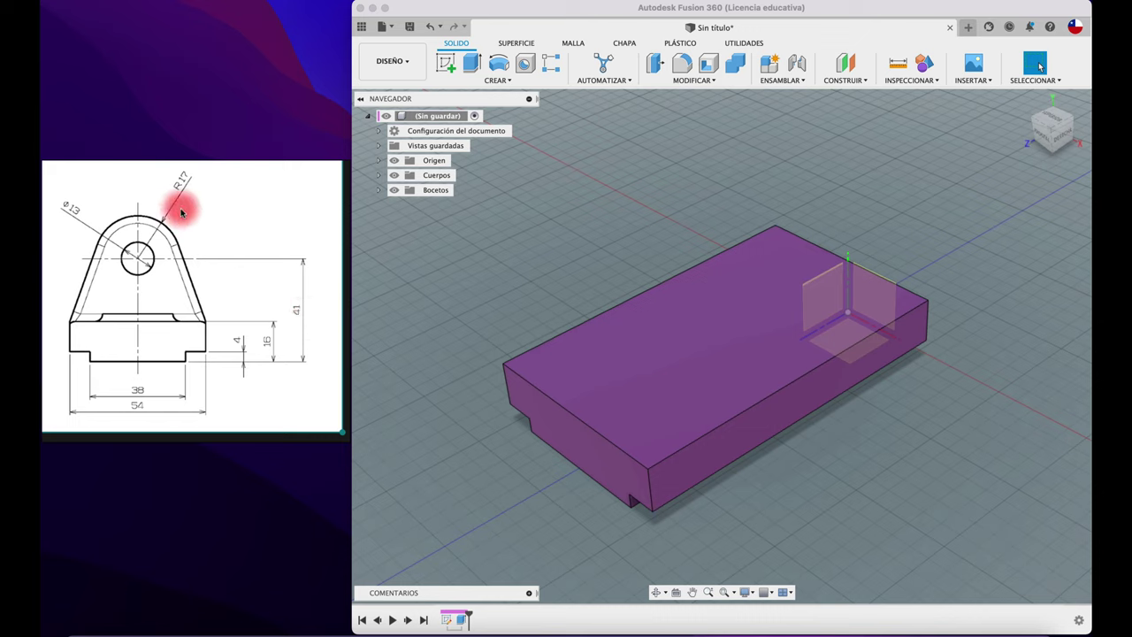
Start a new sketch on the block's stepped end face, orbiting around to reach it
{"action": "left_click", "coordinate": [447, 64]}
{"action": "left_click", "coordinate": [448, 66]}
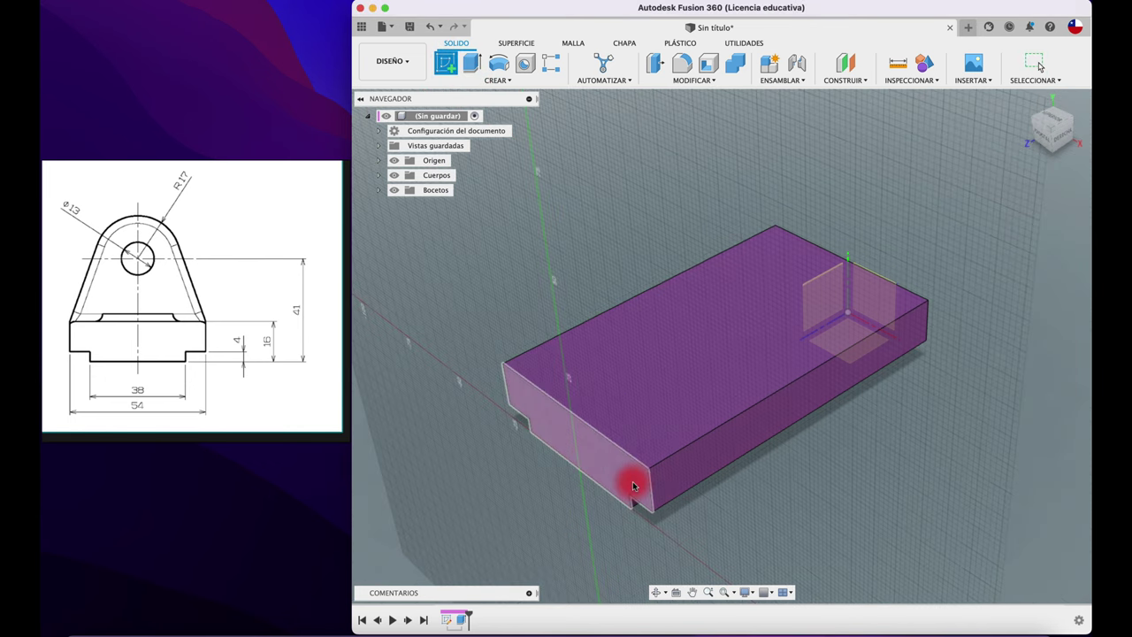
{"action": "middle_click_drag", "start_coordinate": [598, 458], "coordinate": [816, 457], "text": "shift"}
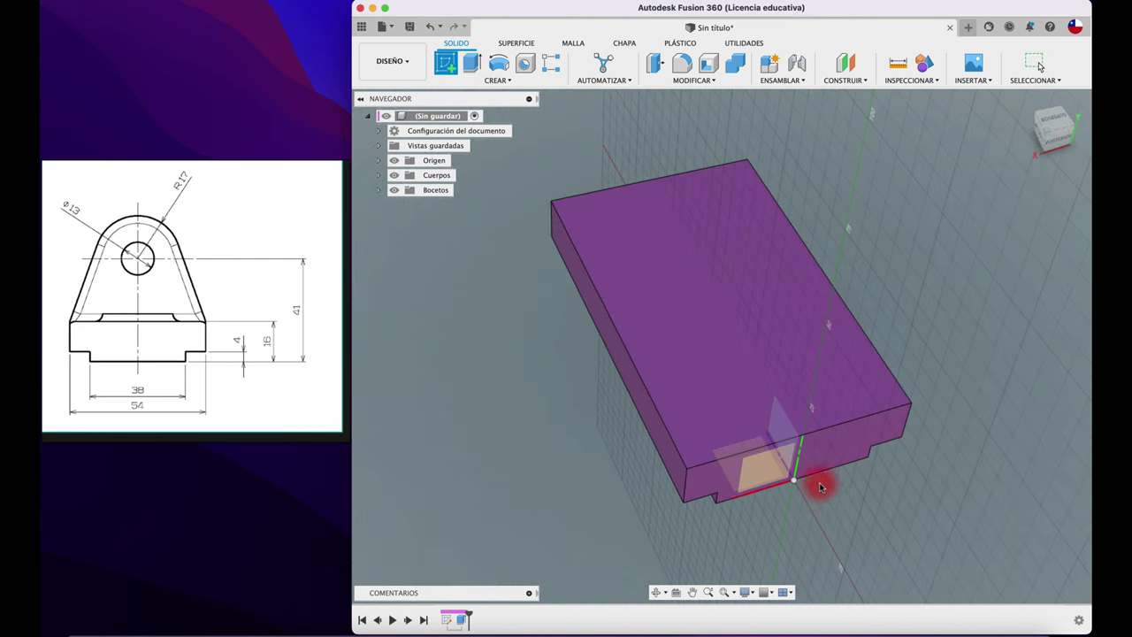
{"action": "left_click", "coordinate": [816, 456]}
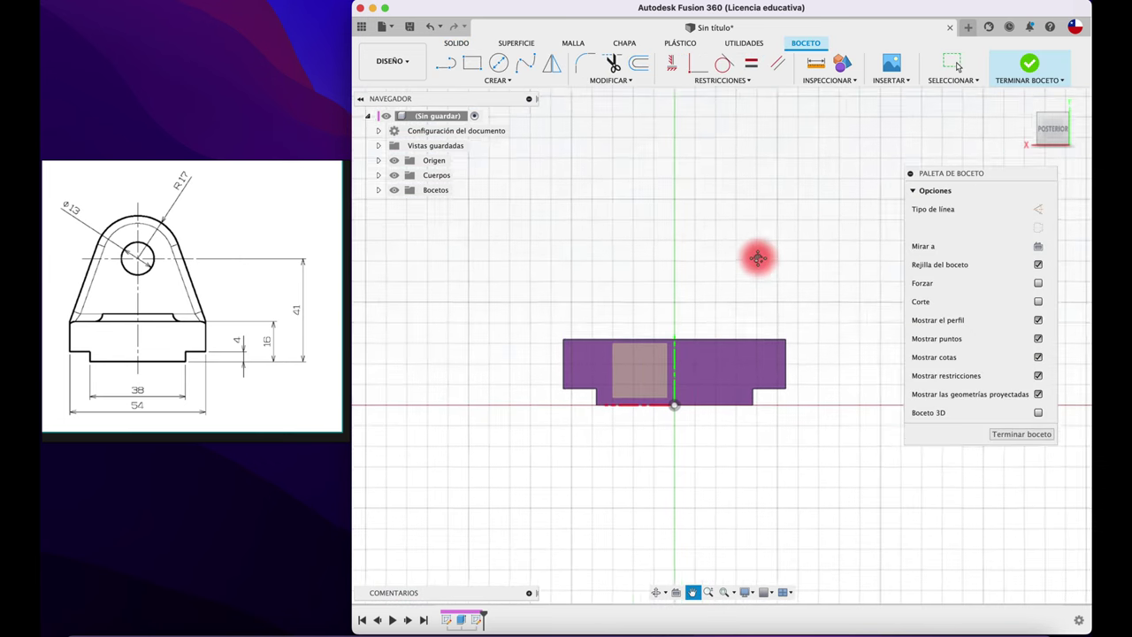
{"action": "middle_click_drag", "start_coordinate": [758, 258], "coordinate": [718, 281]}
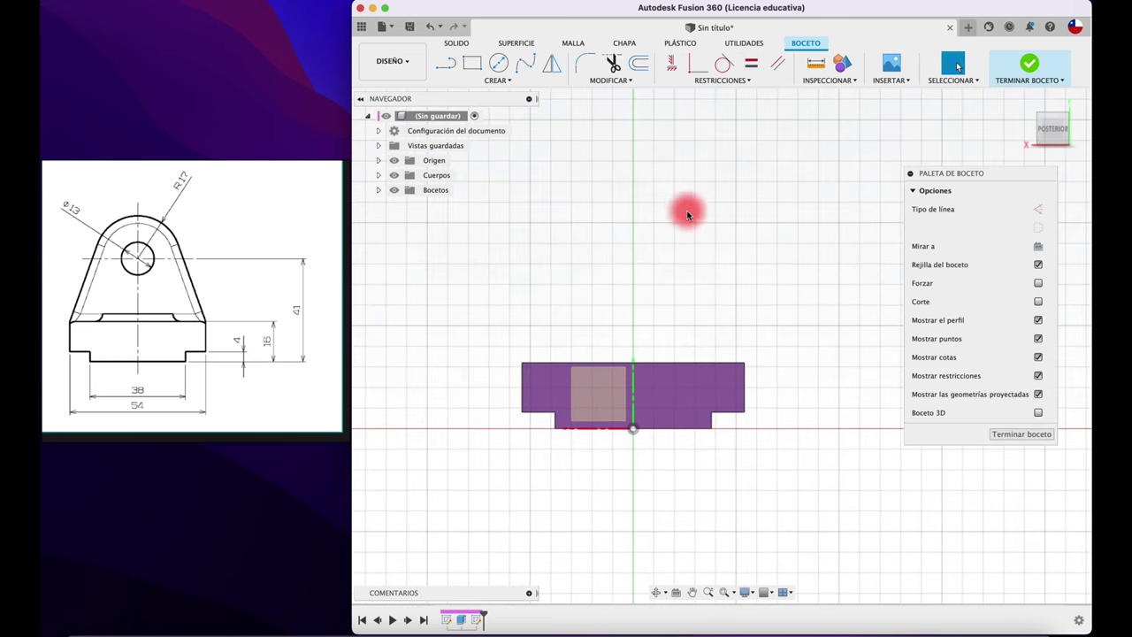
{"action": "left_click", "coordinate": [500, 64]}
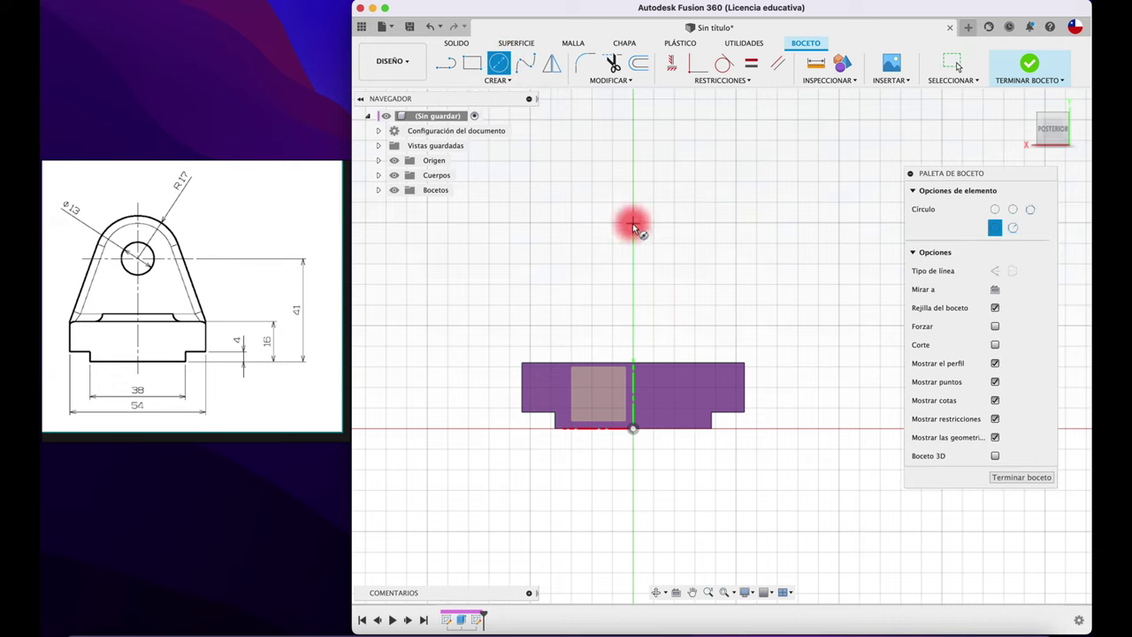
Draw a circle centred on the vertical axis and dimension its centre 41 mm above the bottom edge
{"action": "left_click", "coordinate": [633, 223]}
{"action": "left_click", "coordinate": [665, 262]}
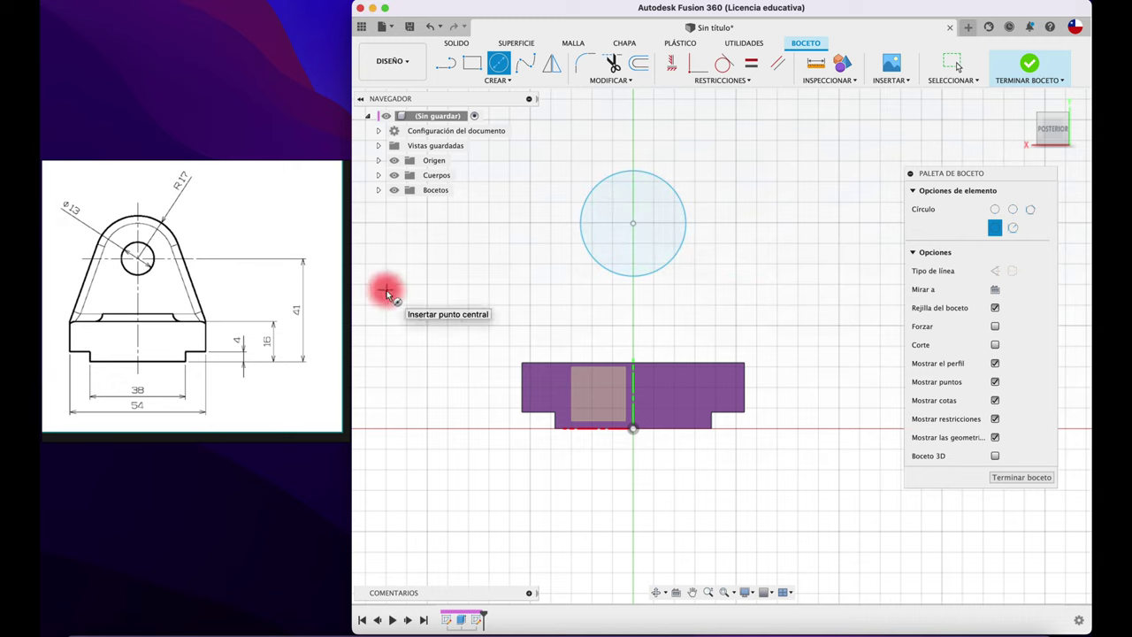
{"action": "key", "text": "Escape"}
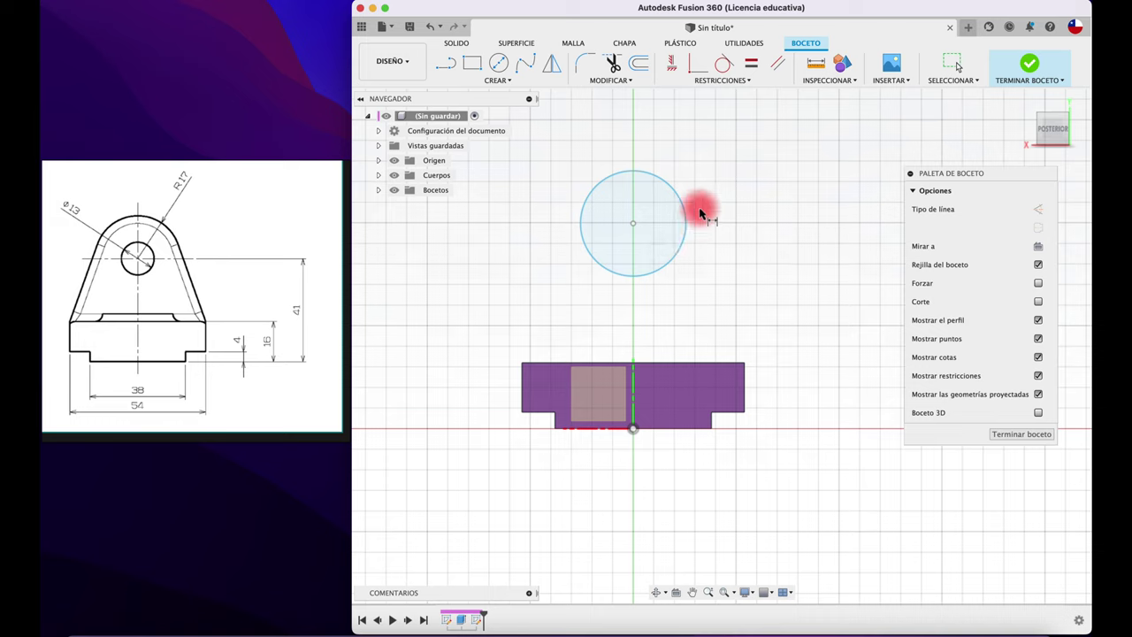
{"action": "left_click", "coordinate": [687, 223]}
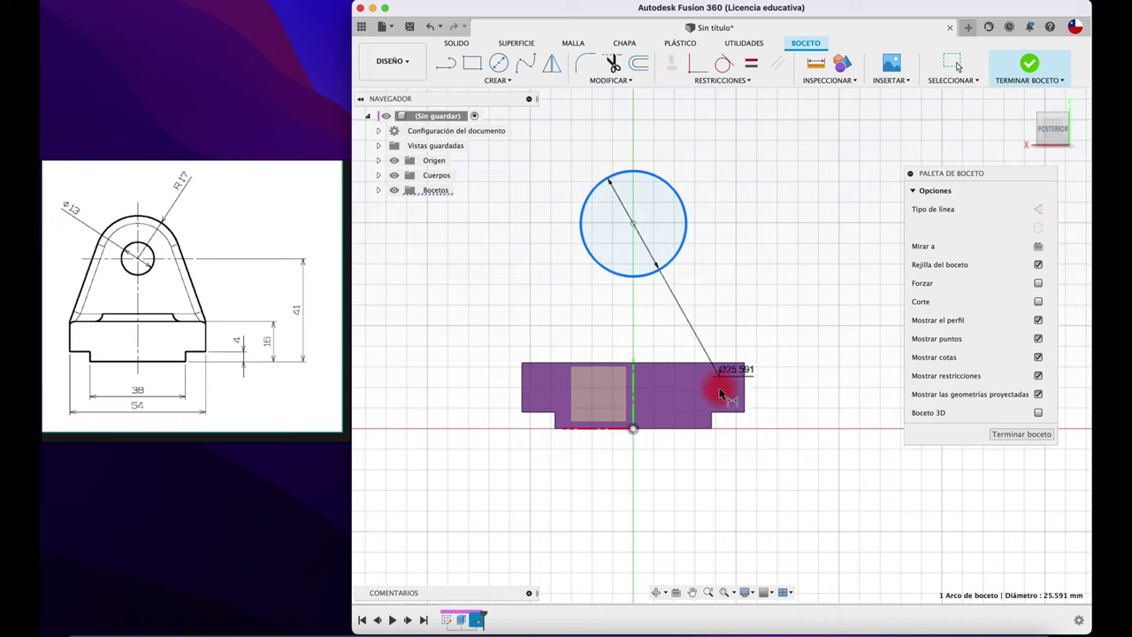
{"action": "left_click", "coordinate": [693, 431]}
{"action": "left_click", "coordinate": [805, 335]}
{"action": "type", "text": "41"}
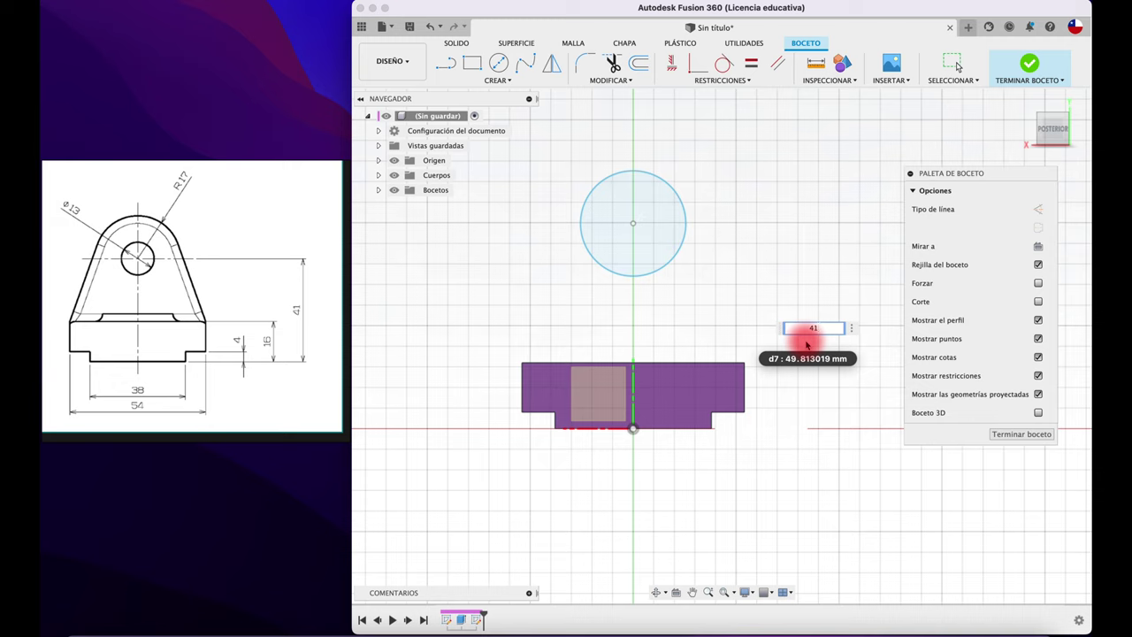
{"action": "key", "text": "Return"}
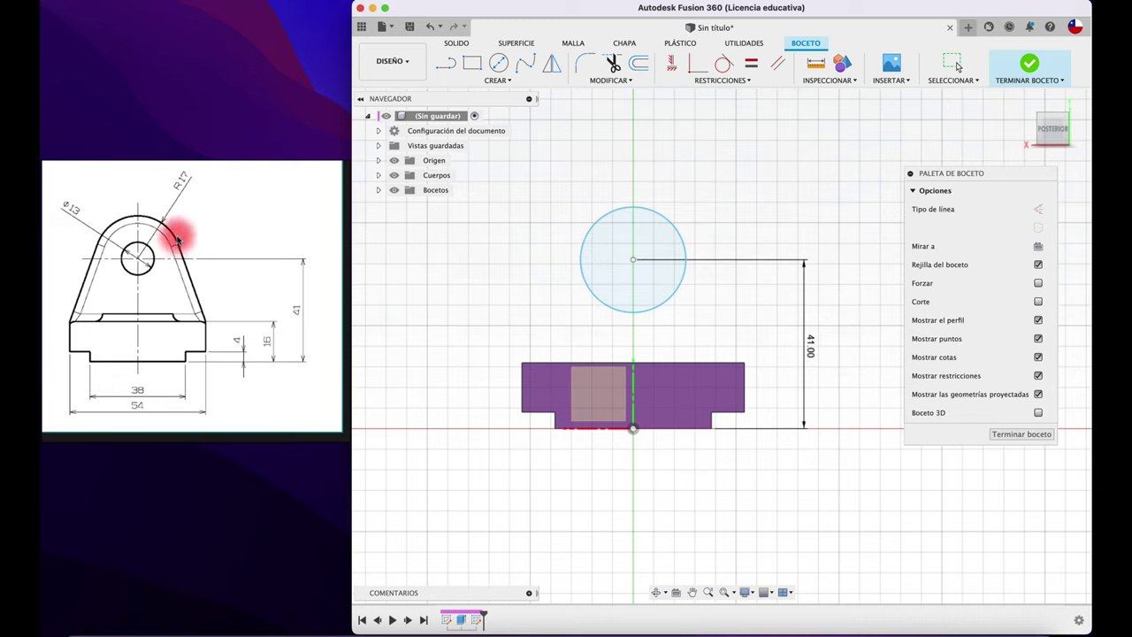
Draw lines from the base's top-right and top-left corners tangent to the circle
{"action": "left_click", "coordinate": [464, 68]}
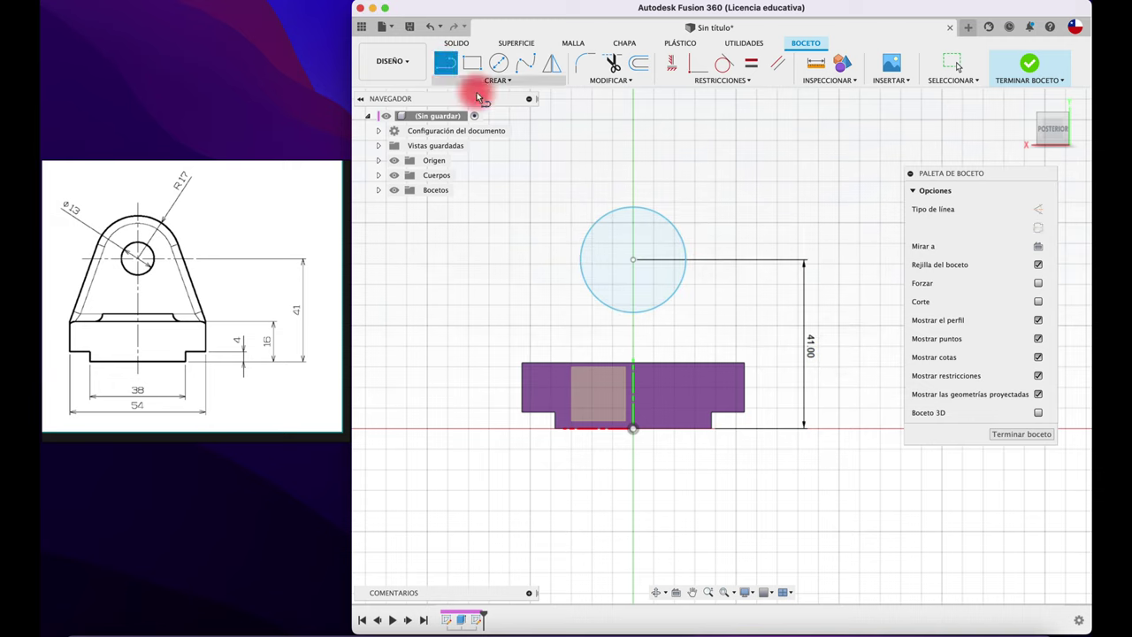
{"action": "left_click", "coordinate": [744, 364]}
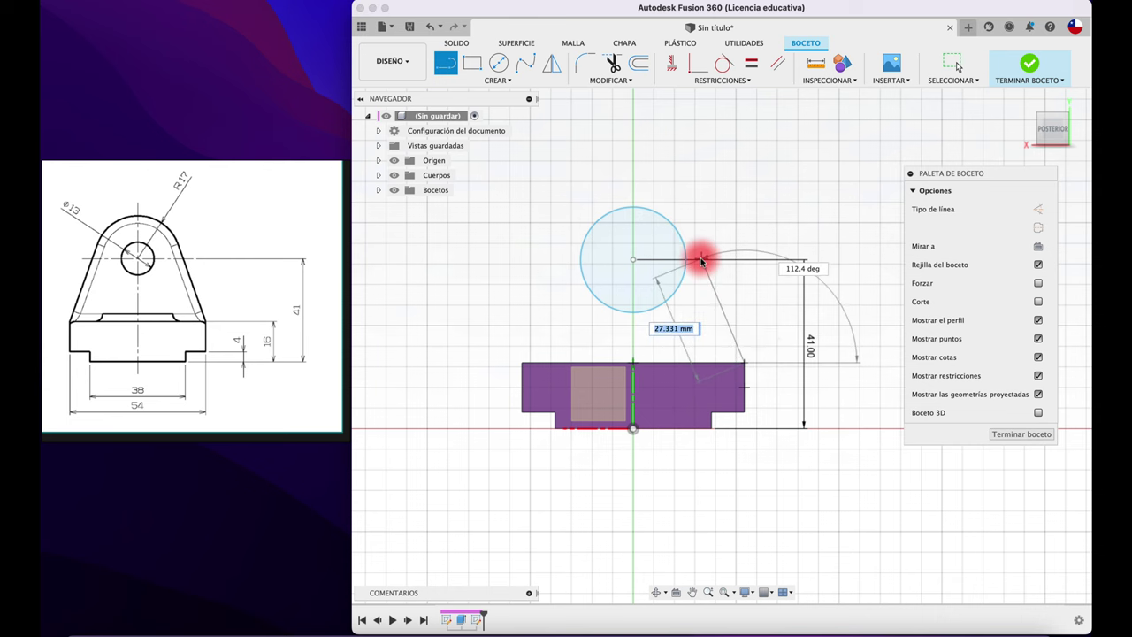
{"action": "scroll", "coordinate": [698, 256], "scroll_direction": "up", "scroll_amount": 2}
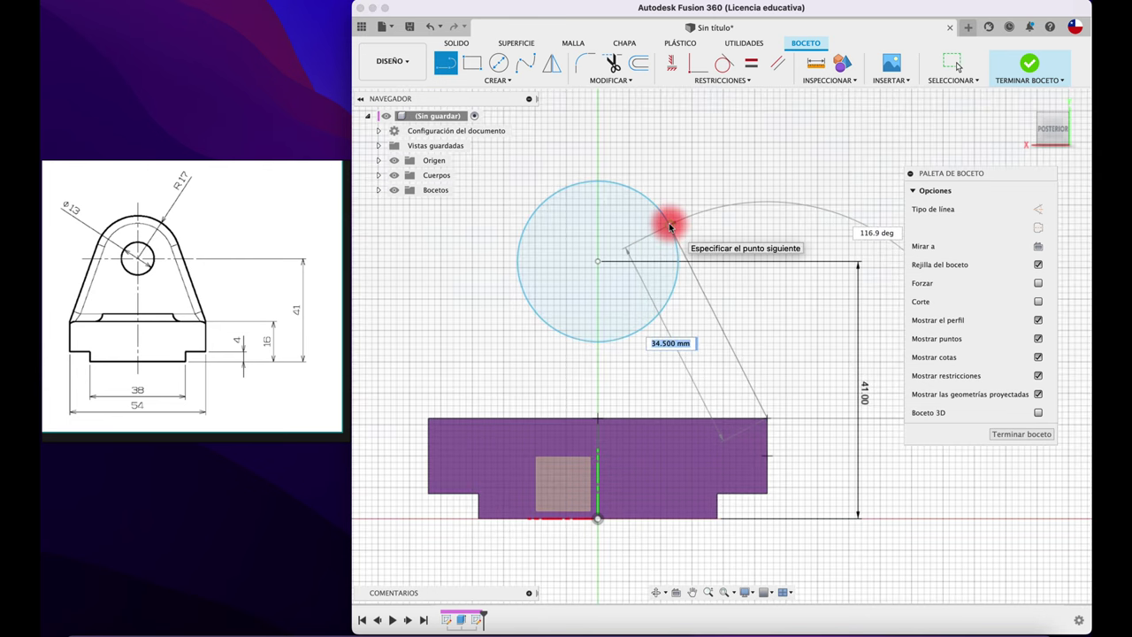
{"action": "double_click", "coordinate": [670, 227]}
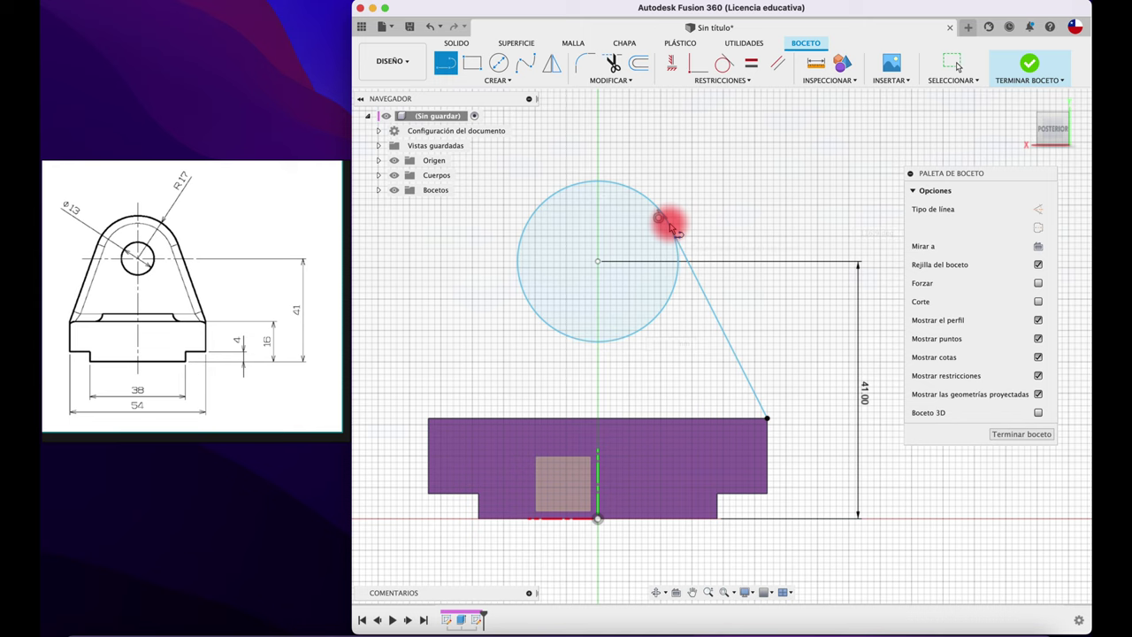
{"action": "left_click", "coordinate": [429, 419]}
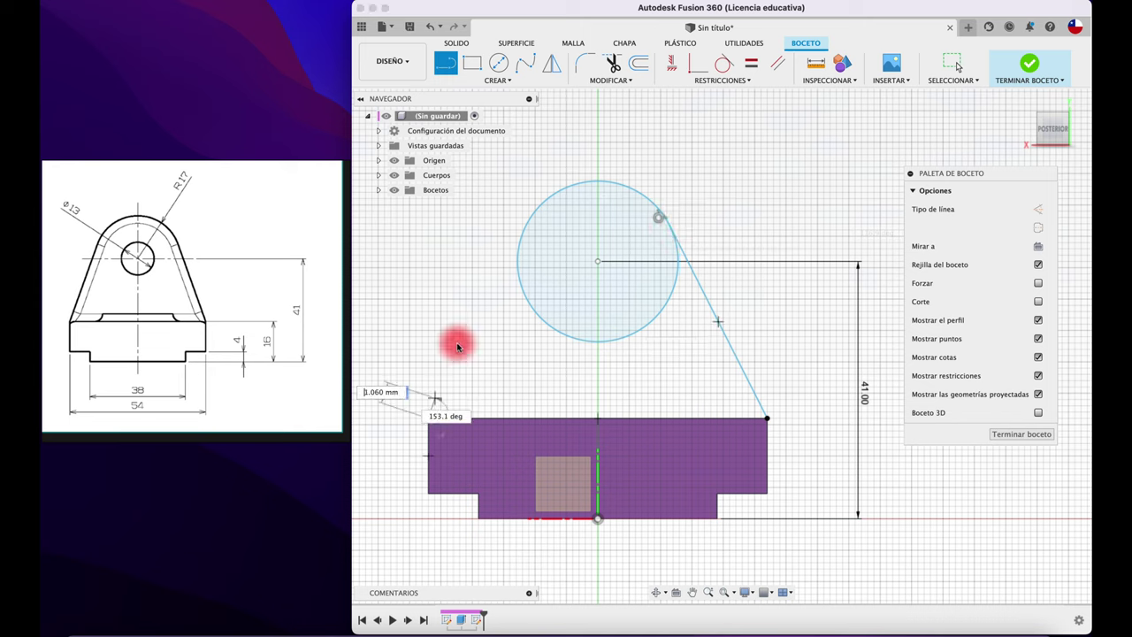
{"action": "double_click", "coordinate": [527, 221]}
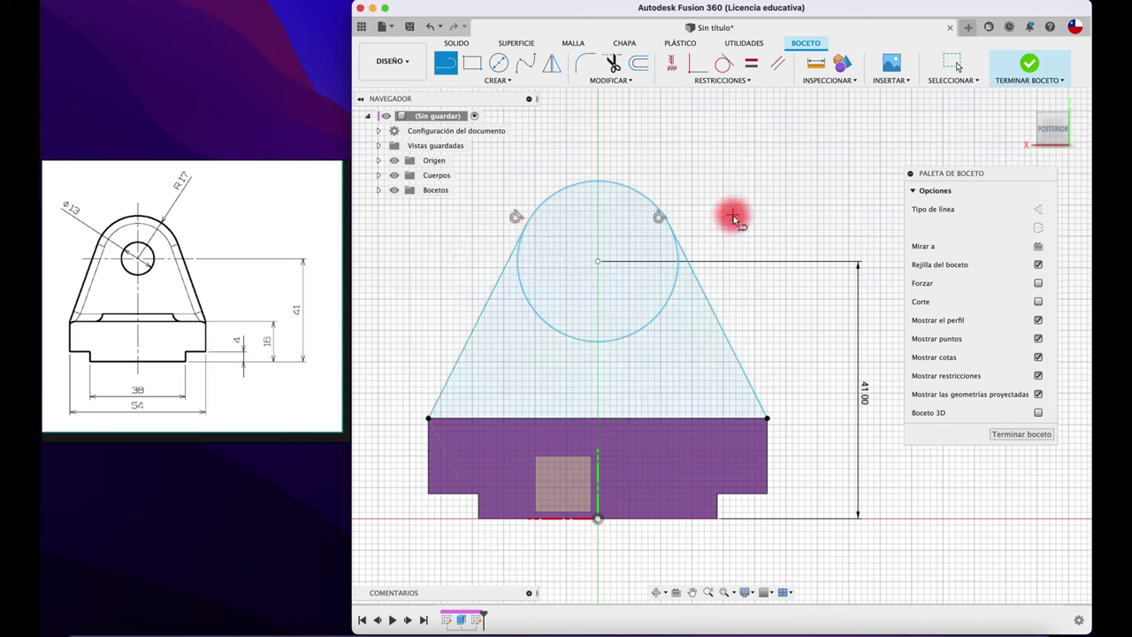
{"action": "key", "text": "Escape"}
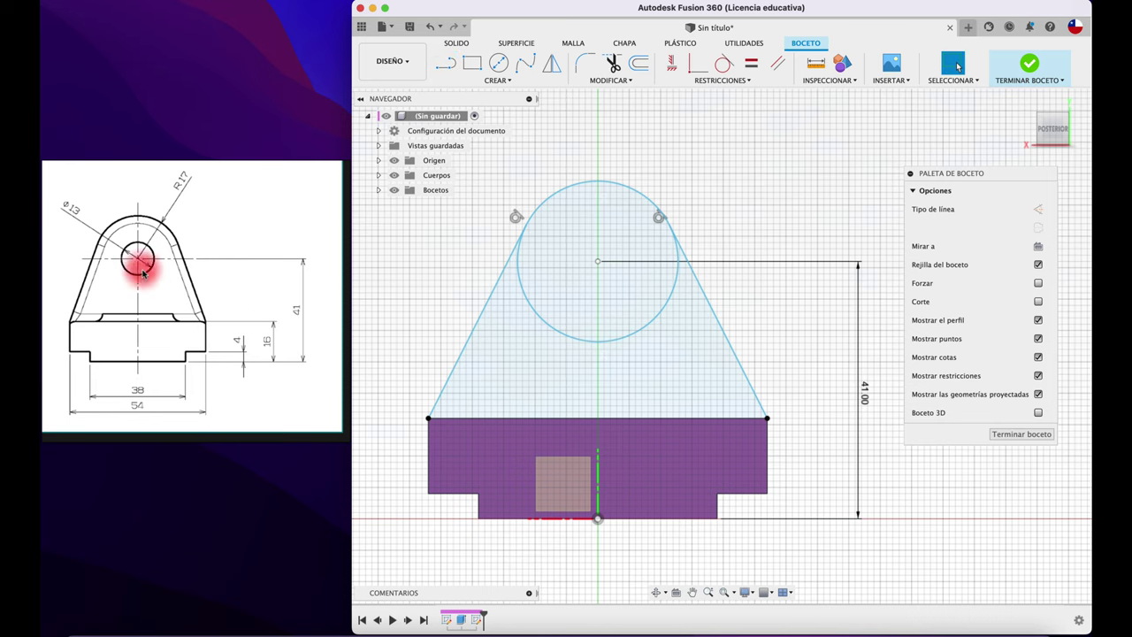
Trim away the circle's lower arc to leave a rounded lug top
{"action": "left_click", "coordinate": [534, 314]}
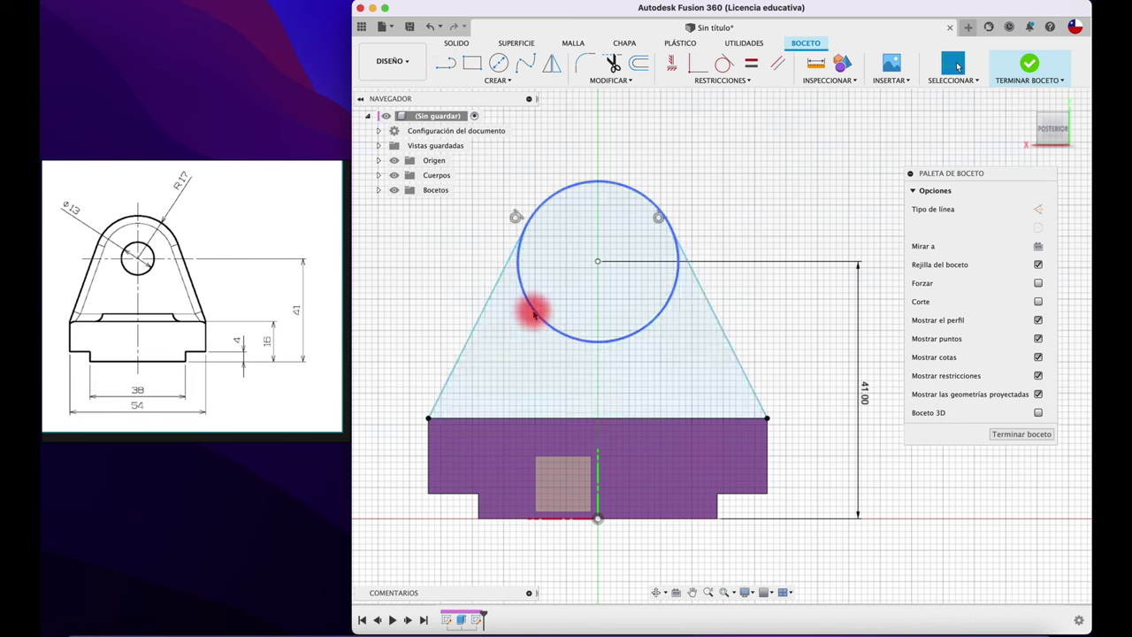
{"action": "left_click_drag", "start_coordinate": [534, 314], "coordinate": [571, 336]}
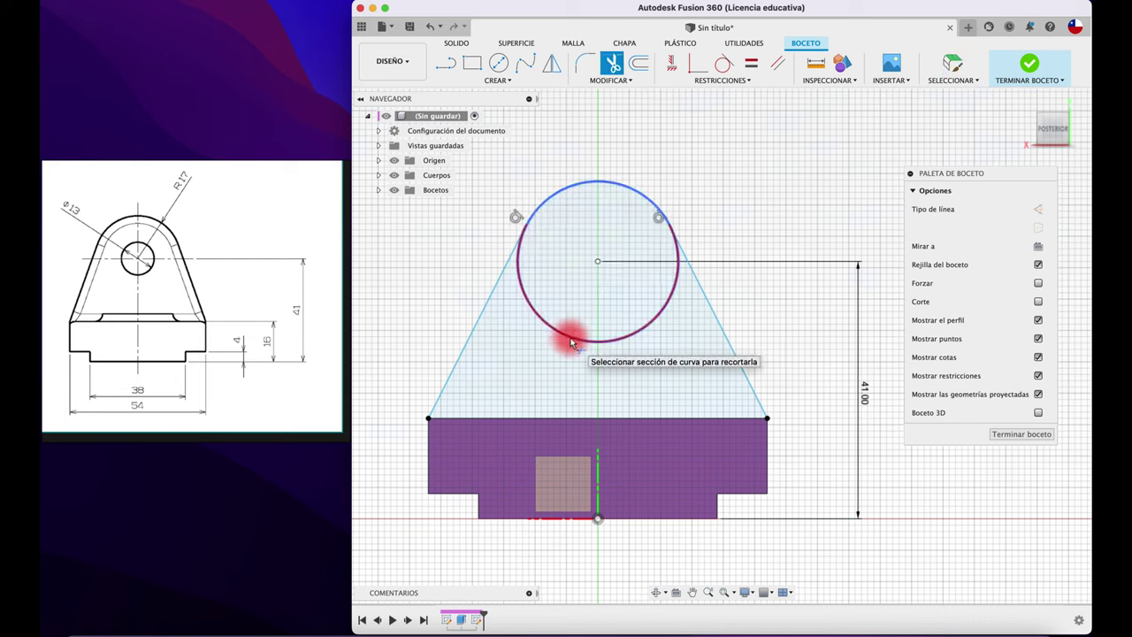
{"action": "left_click", "coordinate": [572, 338]}
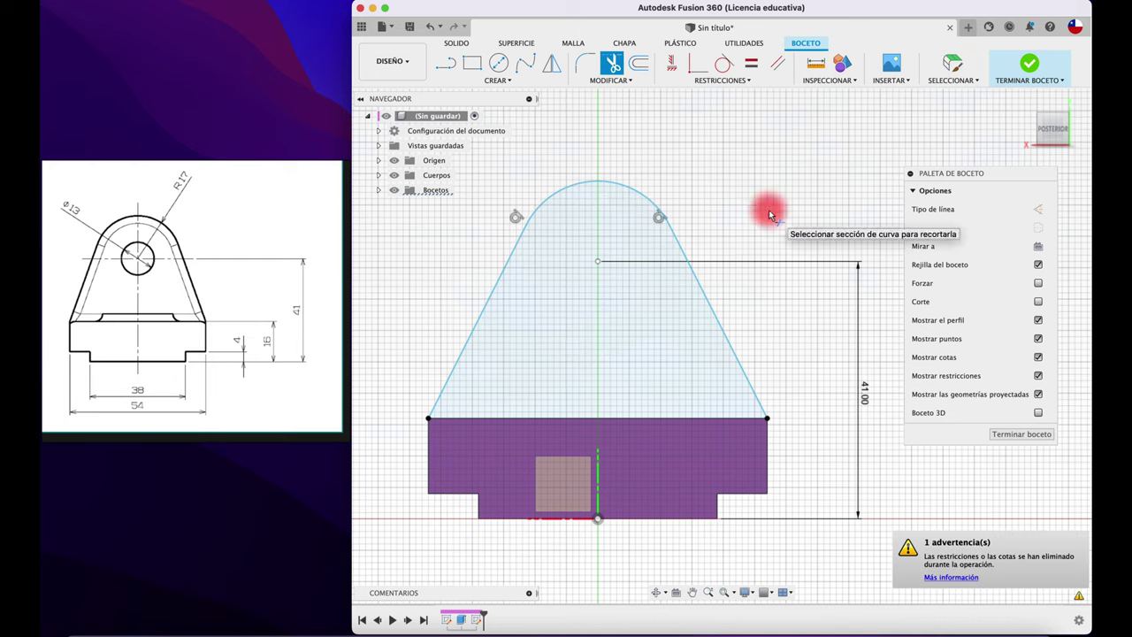
{"action": "left_click_drag", "start_coordinate": [232, 309], "coordinate": [275, 286]}
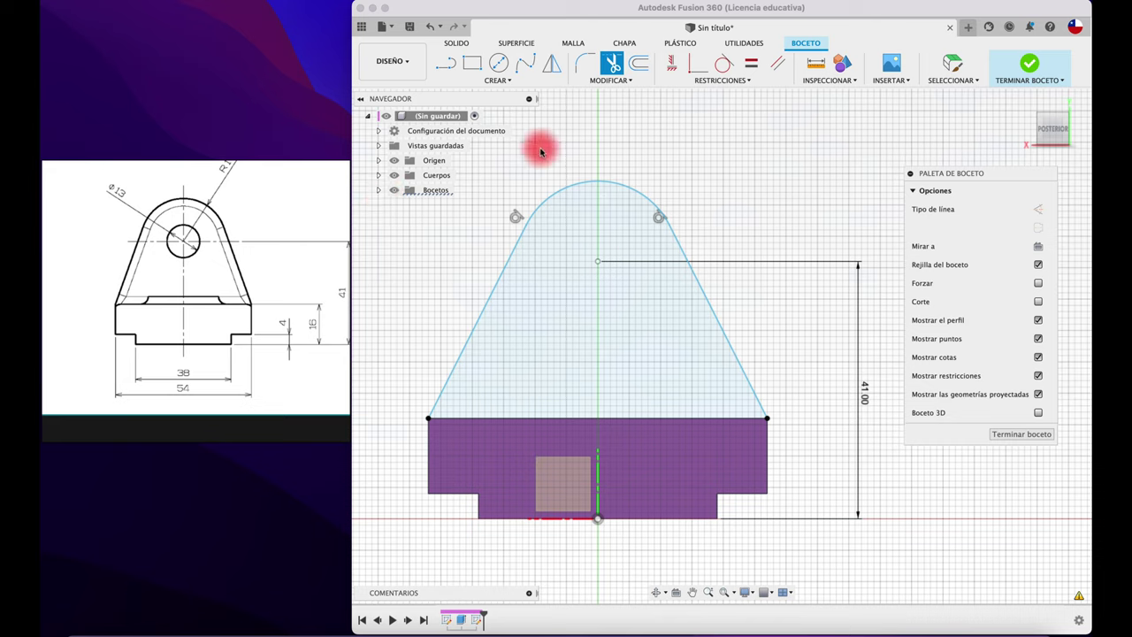
Add a concentric Ø13 mm hole circle at the lug centre and finish the sketch
{"action": "left_click", "coordinate": [498, 63]}
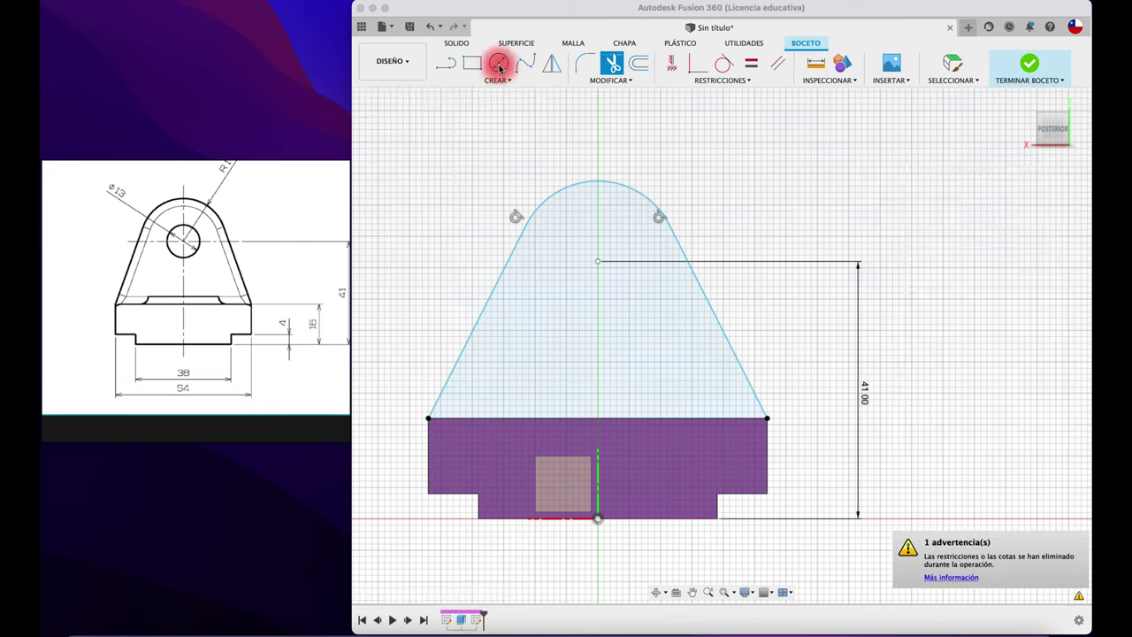
{"action": "left_click", "coordinate": [608, 261]}
{"action": "type", "text": "13"}
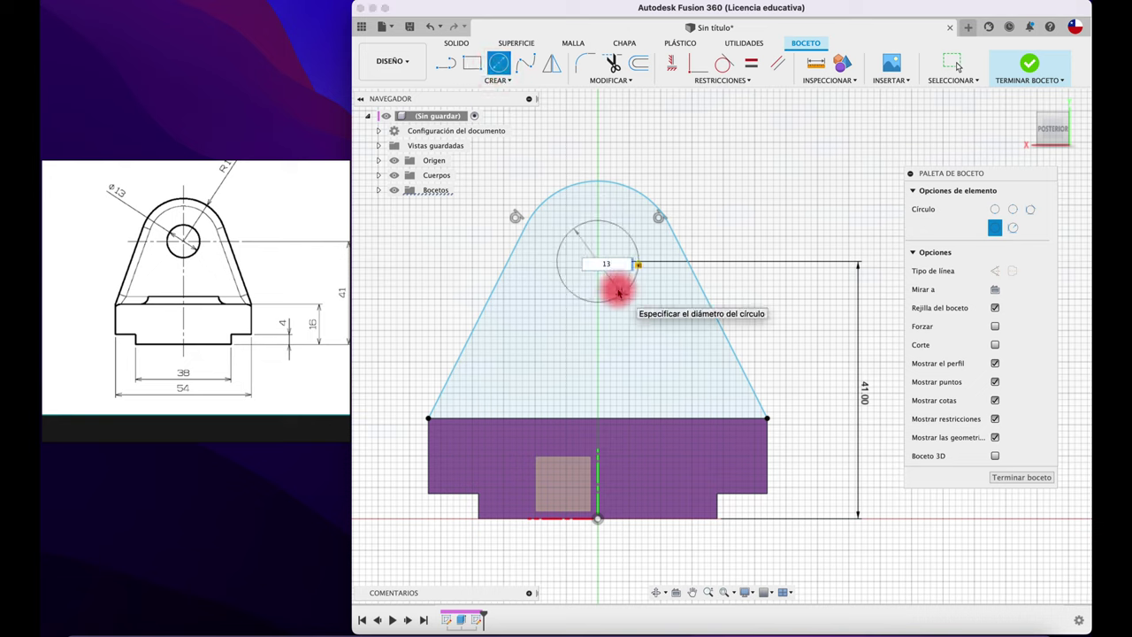
{"action": "key", "text": "Return"}
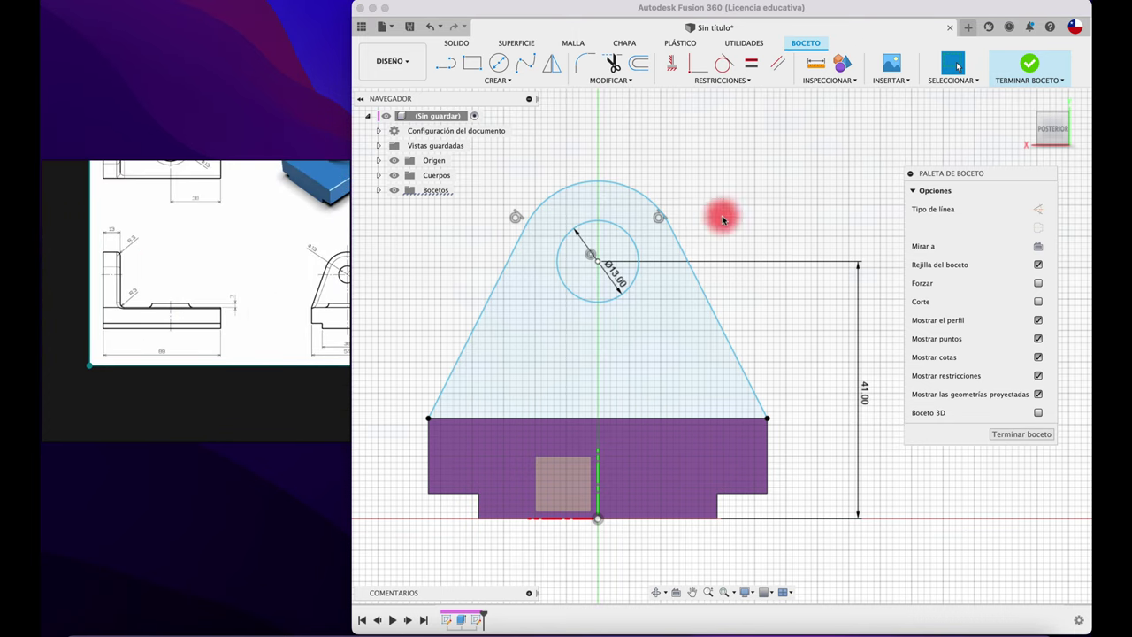
{"action": "left_click", "coordinate": [1026, 67]}
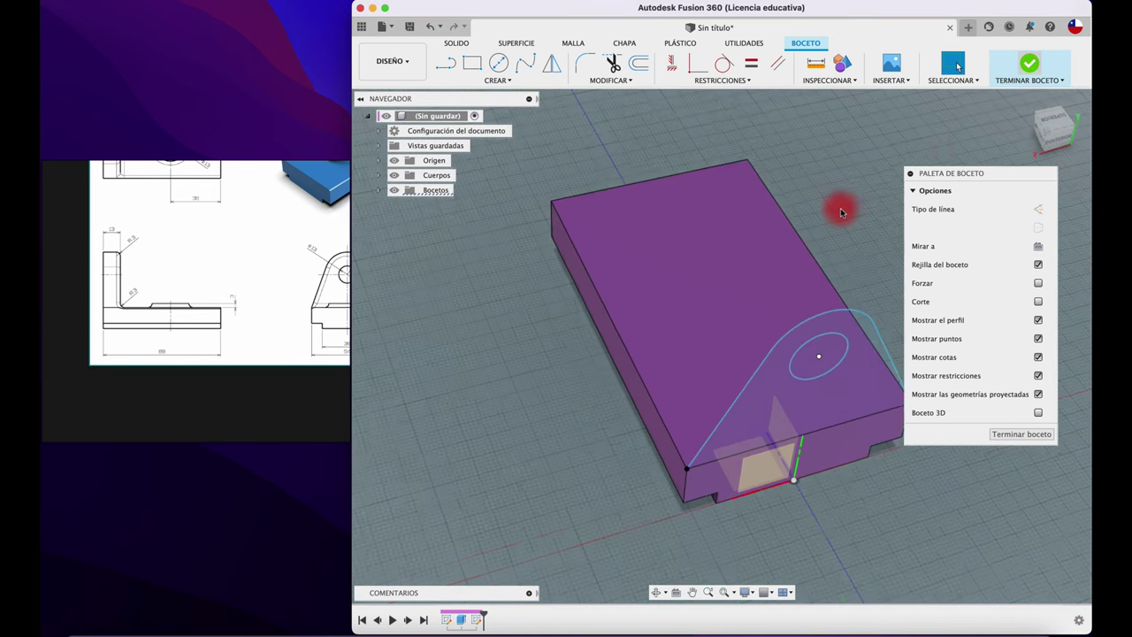
Extrude the lug profile -13 mm with a Join operation onto the base block
{"action": "key", "text": "e"}
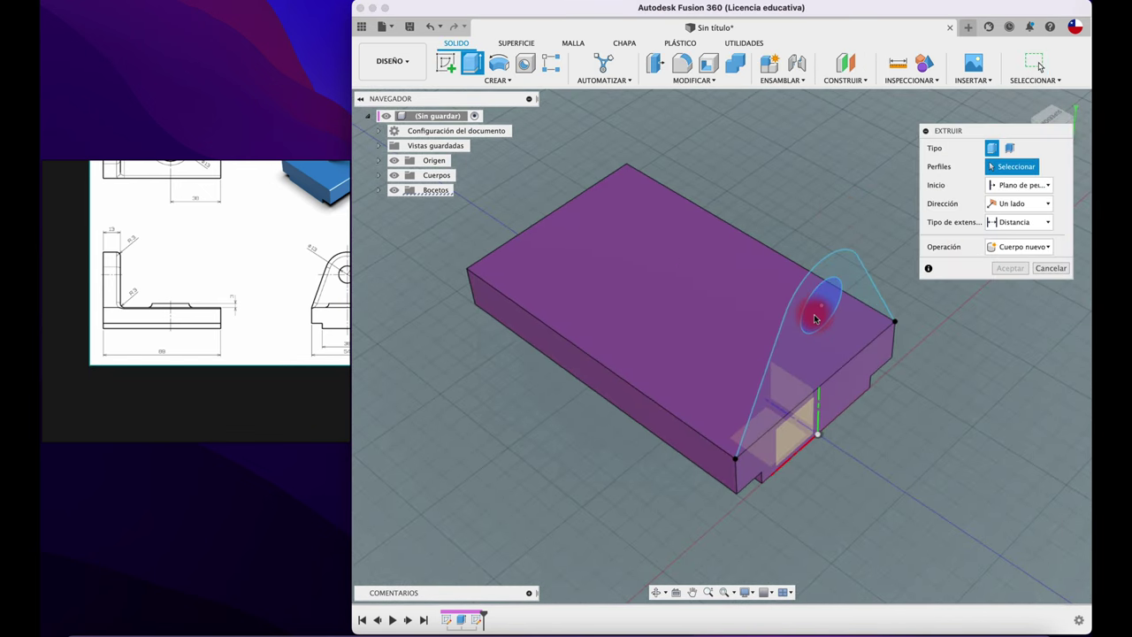
{"action": "left_click", "coordinate": [832, 333]}
{"action": "left_click_drag", "start_coordinate": [833, 334], "coordinate": [799, 320]}
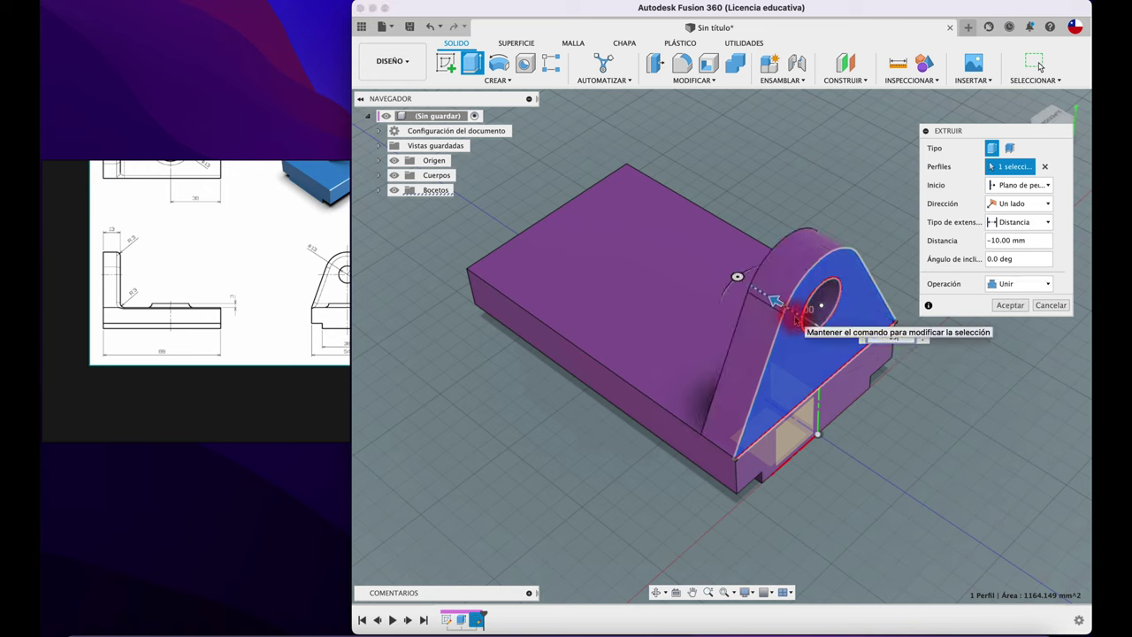
{"action": "type", "text": "-13"}
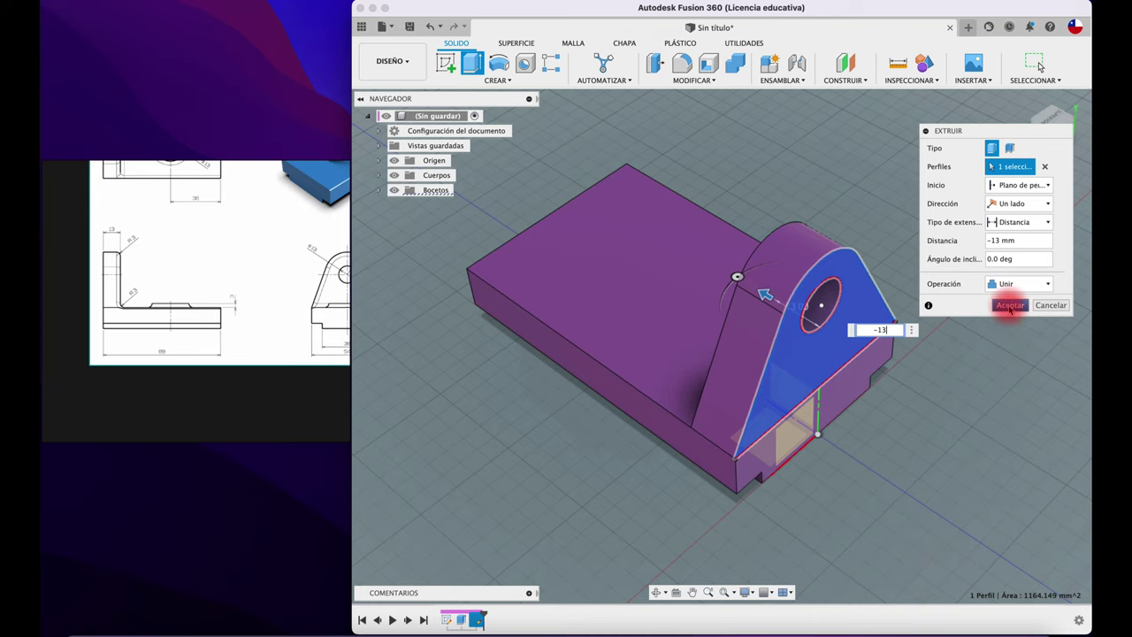
{"action": "left_click", "coordinate": [1010, 308]}
{"action": "left_click", "coordinate": [462, 467]}
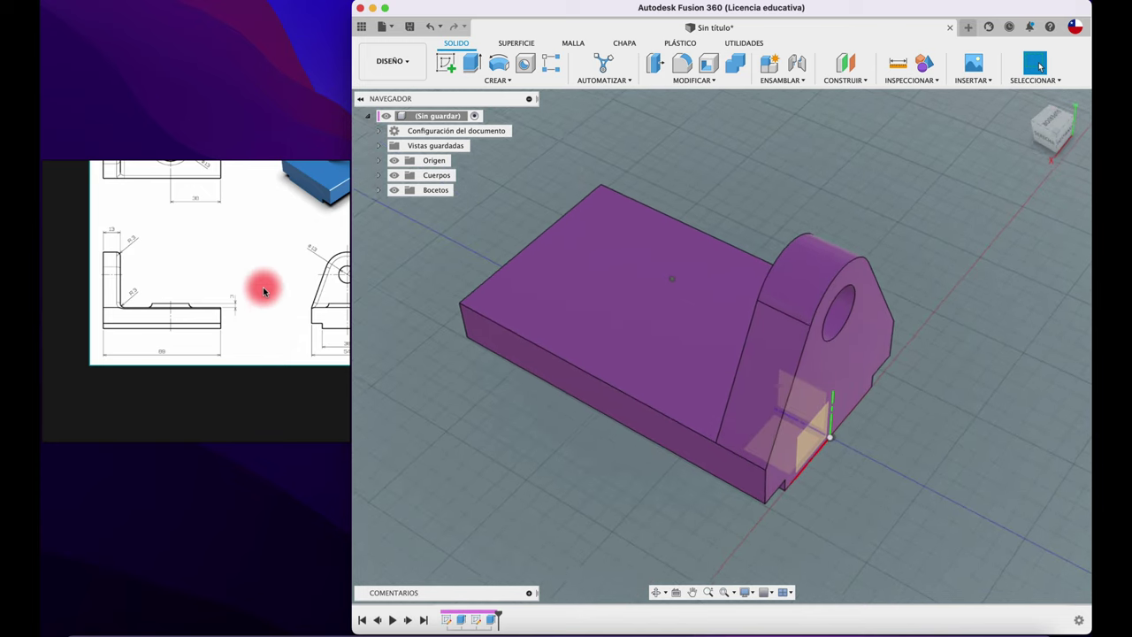
{"action": "left_click", "coordinate": [184, 250]}
{"action": "scroll", "coordinate": [194, 221], "scroll_direction": "up", "scroll_amount": 5}
{"action": "scroll", "coordinate": [194, 221], "scroll_direction": "up", "scroll_amount": 3}
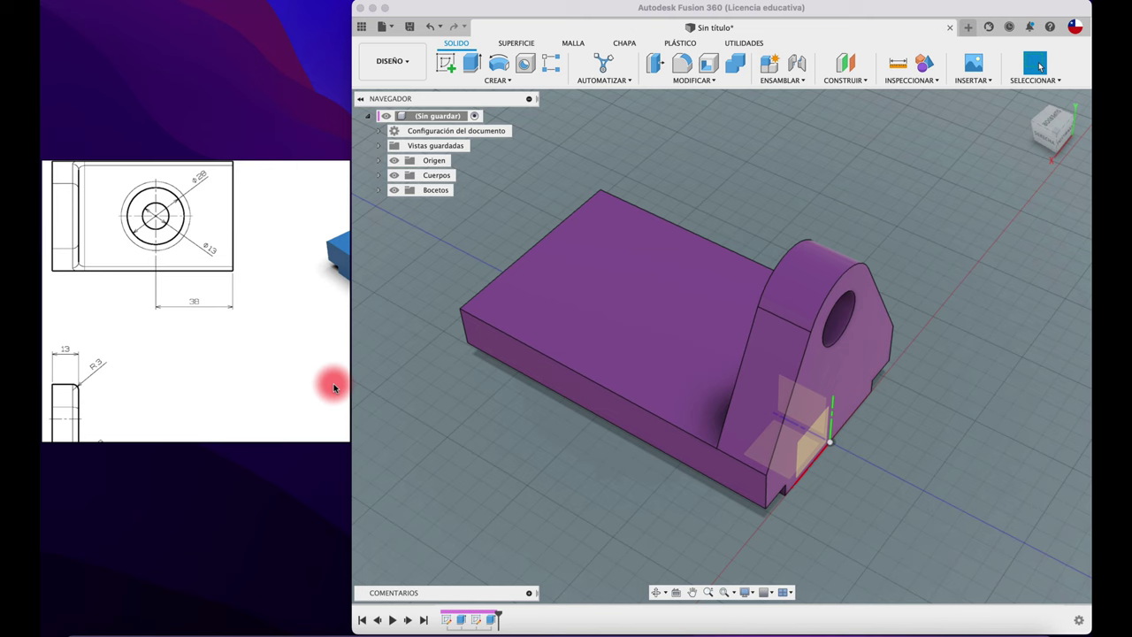
{"action": "middle_click_drag", "start_coordinate": [445, 235], "coordinate": [455, 248], "text": "shift"}
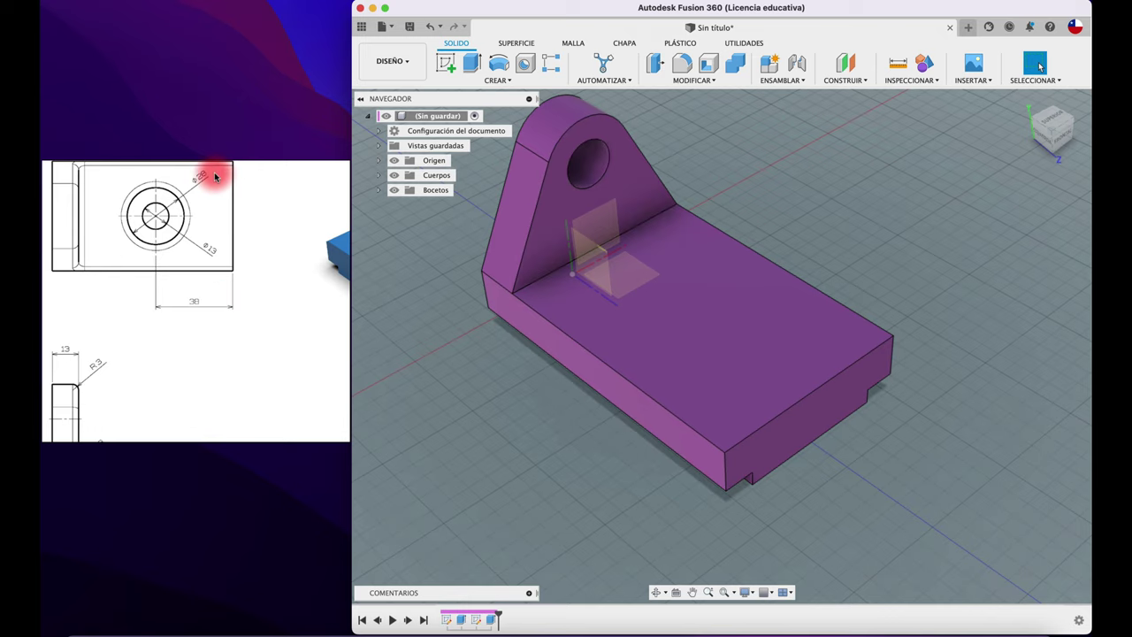
Start a sketch on the base's top face and draw a Ø28 mm centre-diameter circle
{"action": "left_click", "coordinate": [447, 64]}
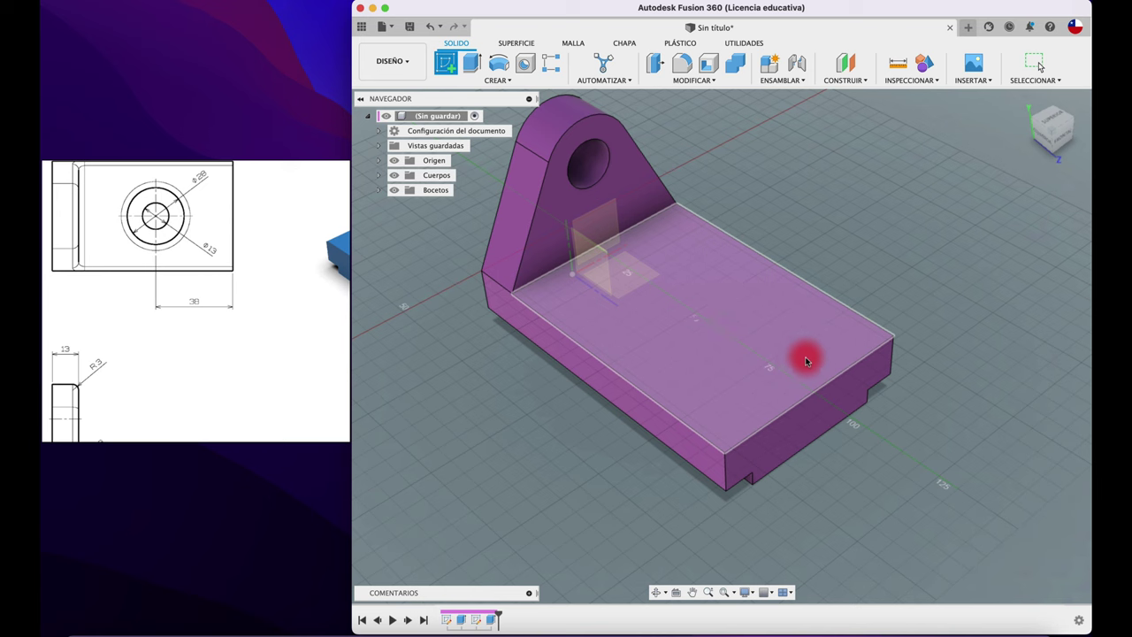
{"action": "left_click", "coordinate": [782, 317]}
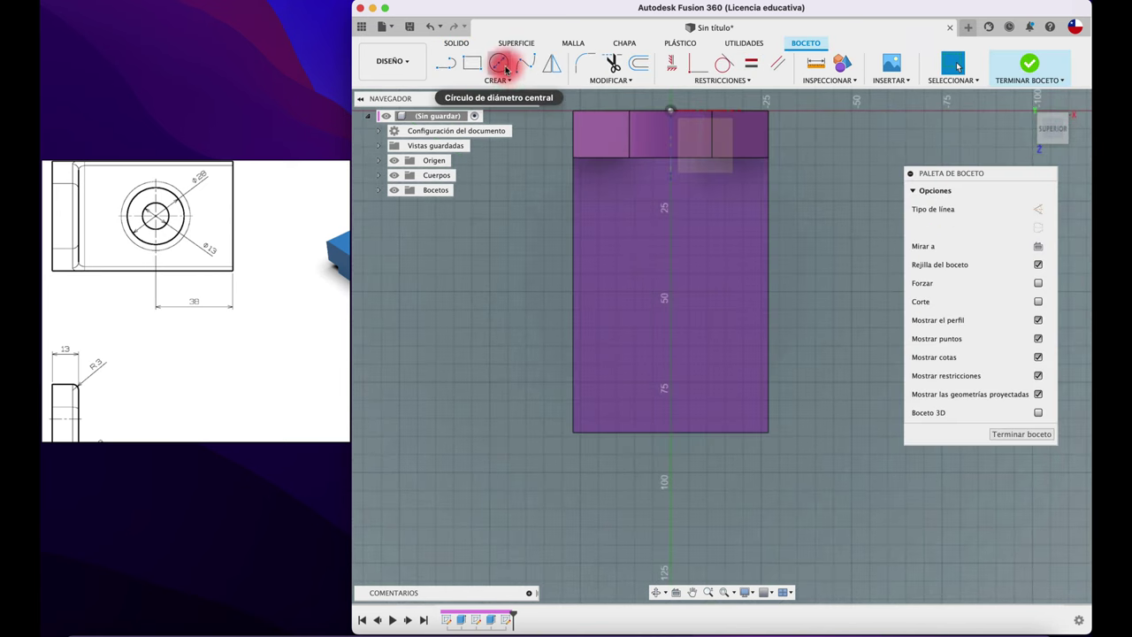
{"action": "left_click", "coordinate": [498, 63]}
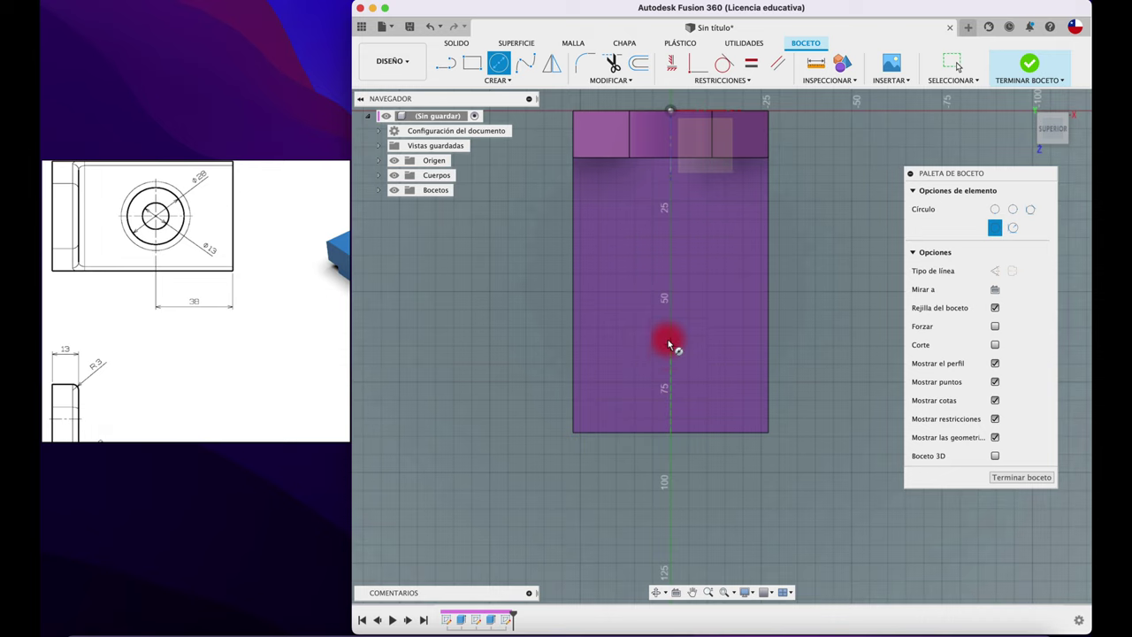
{"action": "left_click", "coordinate": [671, 308]}
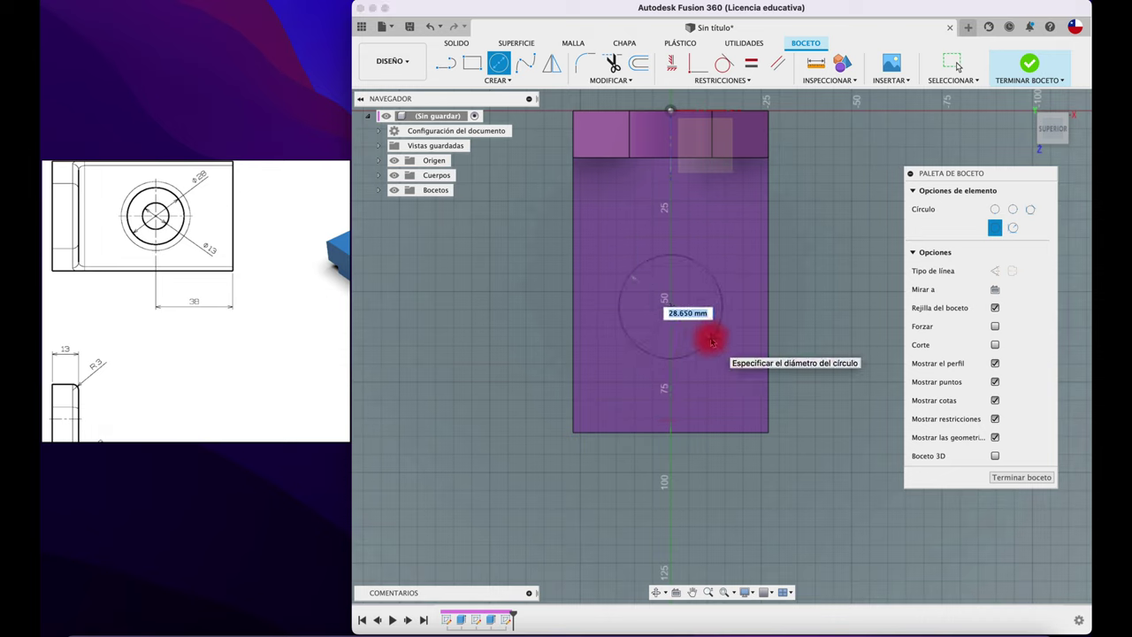
{"action": "type", "text": "28"}
{"action": "key", "text": "Return"}
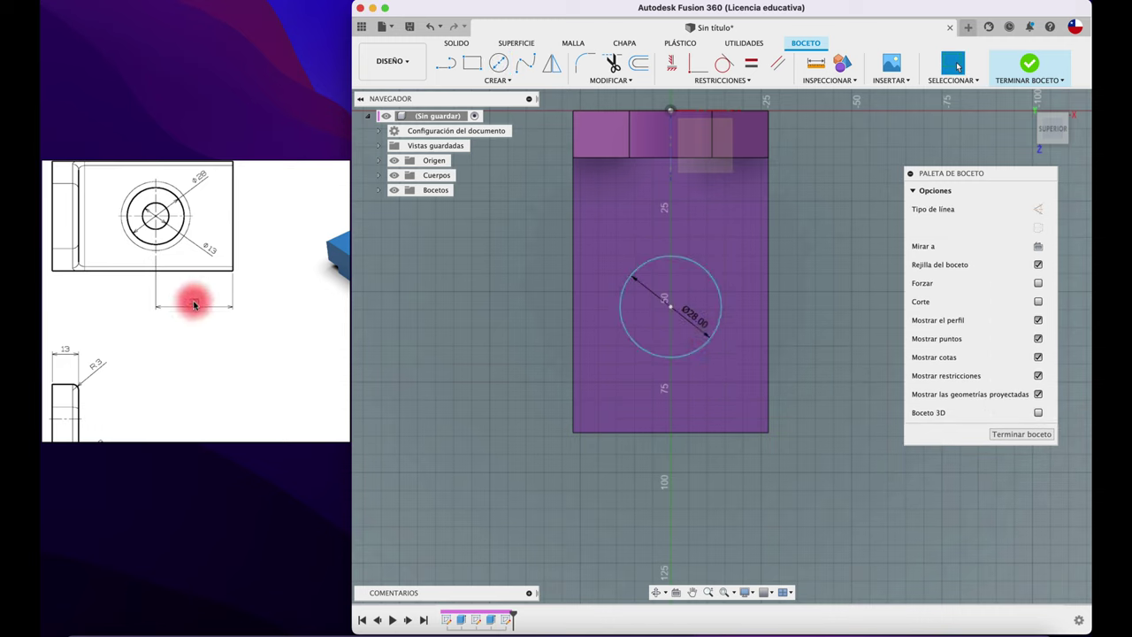
Dimension the circle centre 38 mm from the bottom edge and finish the sketch
{"action": "left_click", "coordinate": [720, 299]}
{"action": "left_click", "coordinate": [748, 431]}
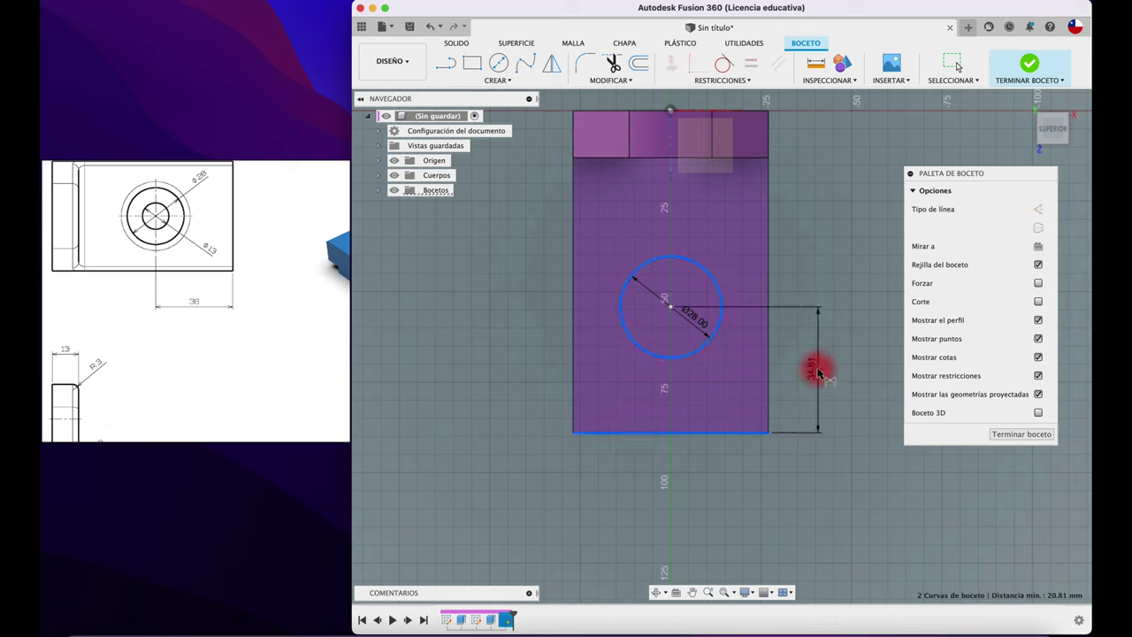
{"action": "left_click", "coordinate": [819, 370]}
{"action": "type", "text": "38"}
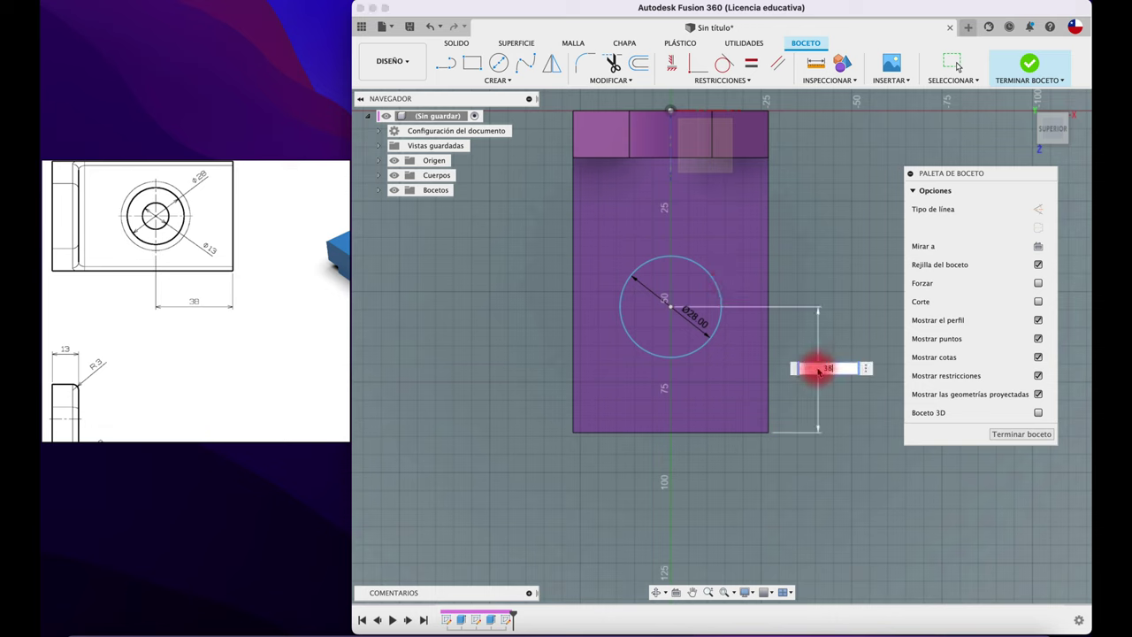
{"action": "key", "text": "Return"}
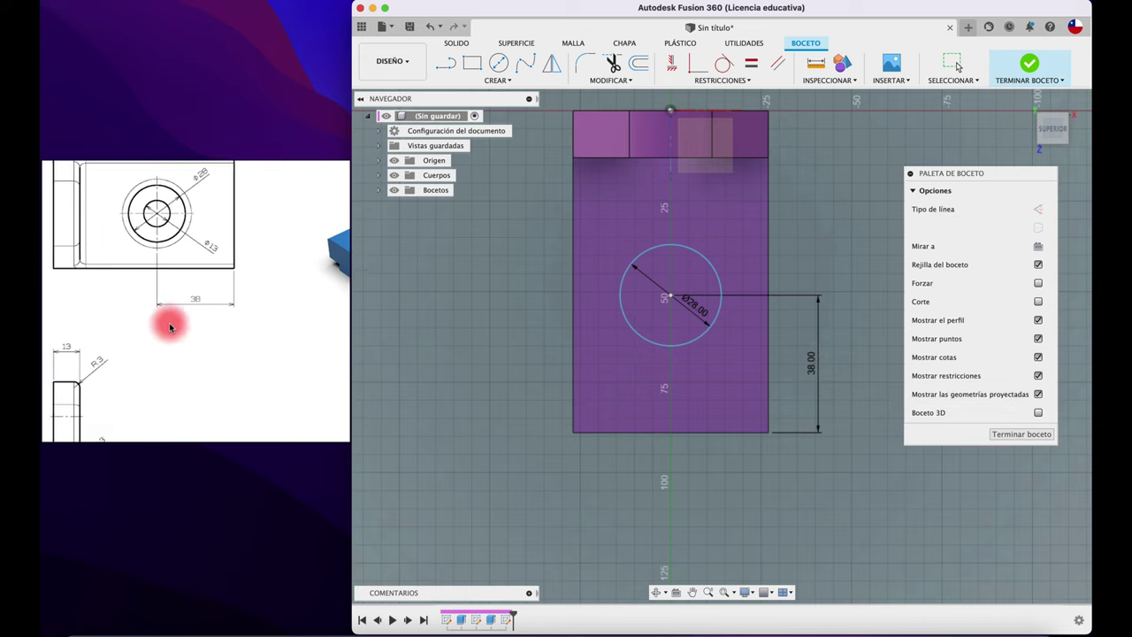
{"action": "scroll", "coordinate": [203, 336], "scroll_direction": "down", "scroll_amount": 3}
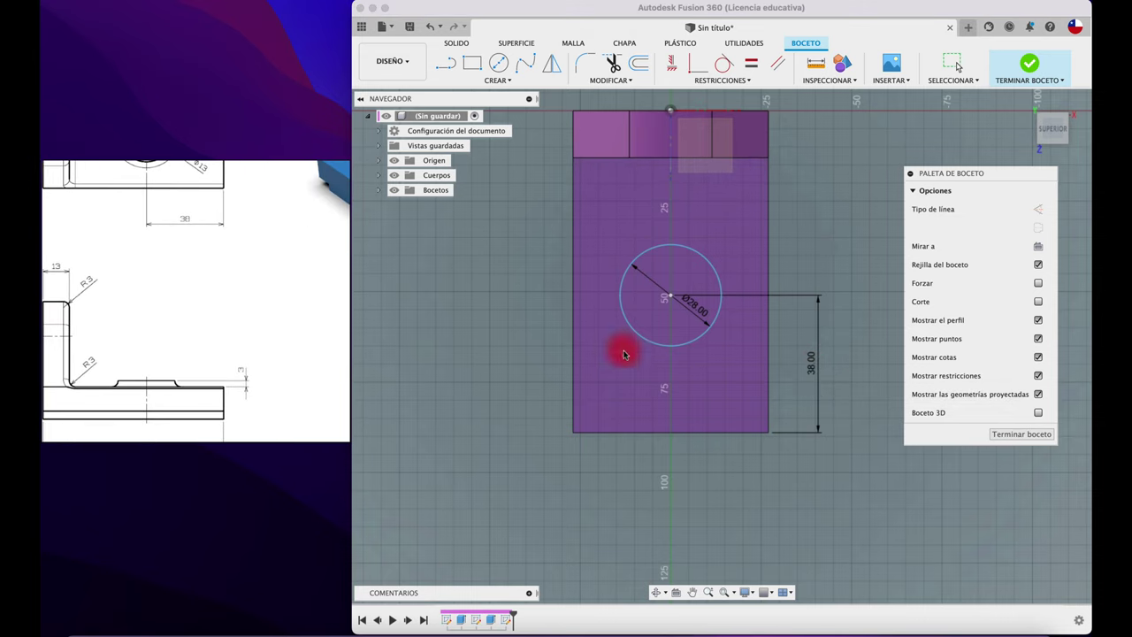
{"action": "left_click", "coordinate": [1029, 66]}
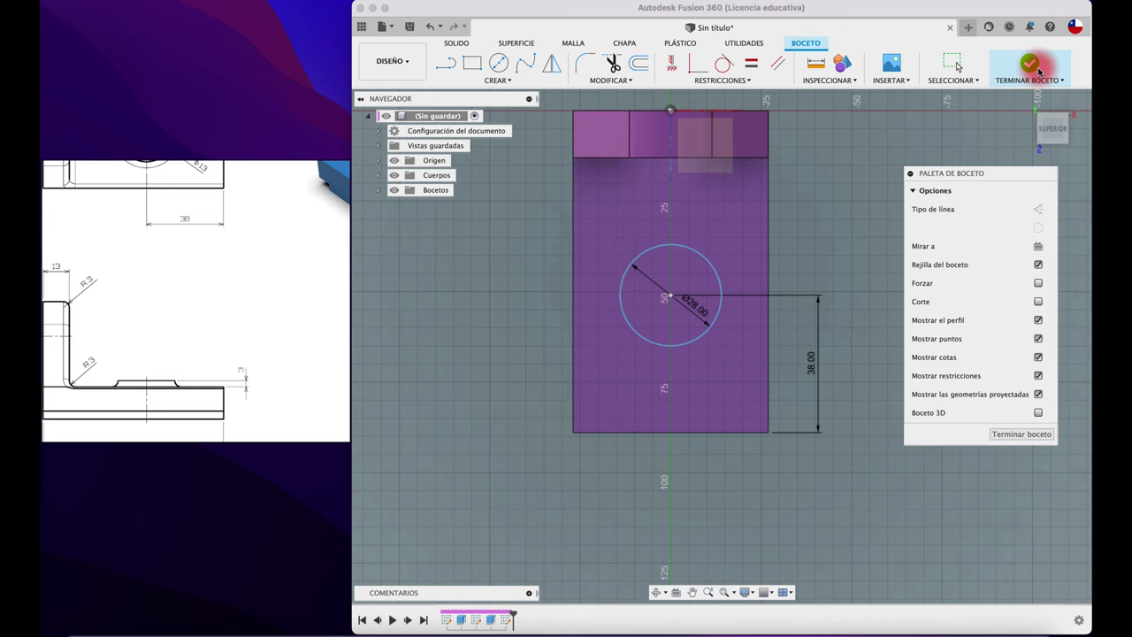
Extrude the Ø28 circle profile 3 mm with Join to form the raised boss
{"action": "key", "text": "e"}
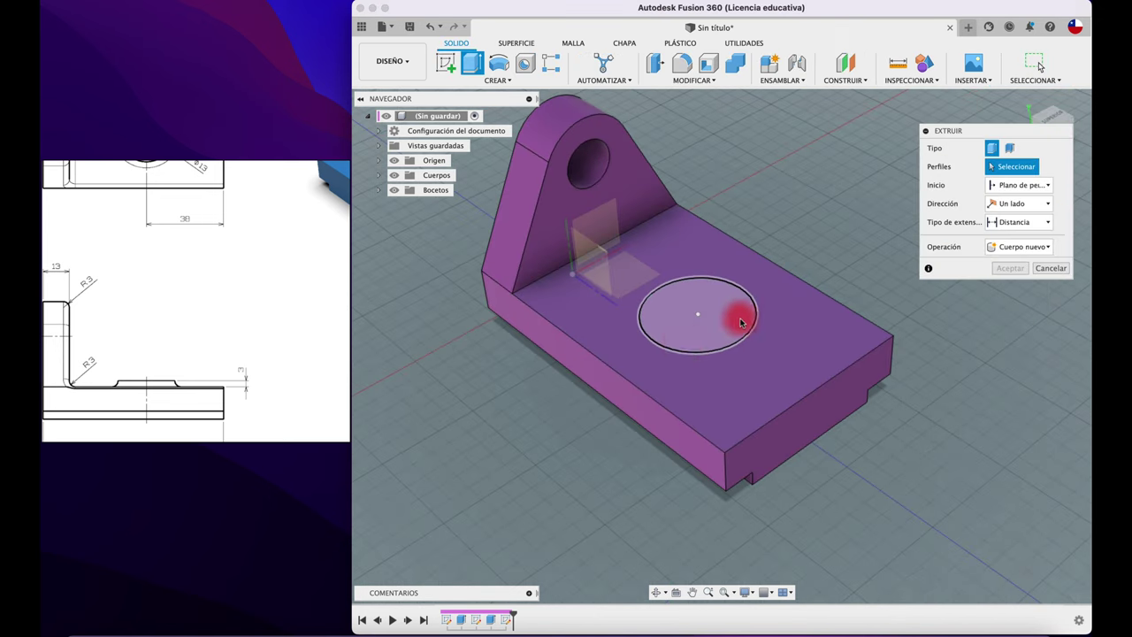
{"action": "left_click", "coordinate": [685, 346]}
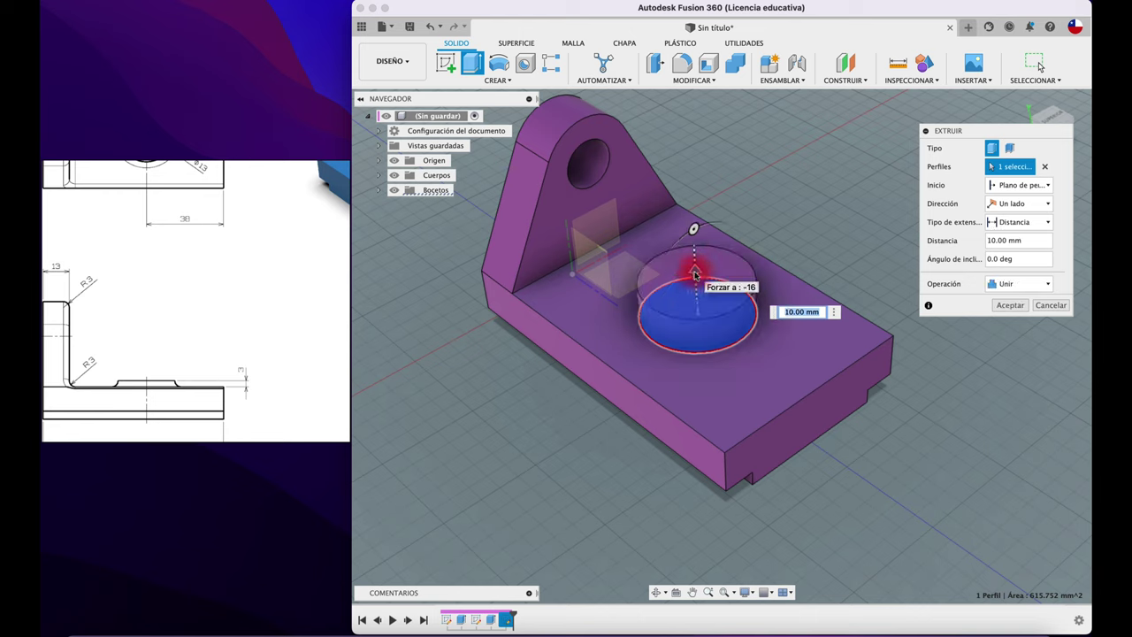
{"action": "key", "text": "Return"}
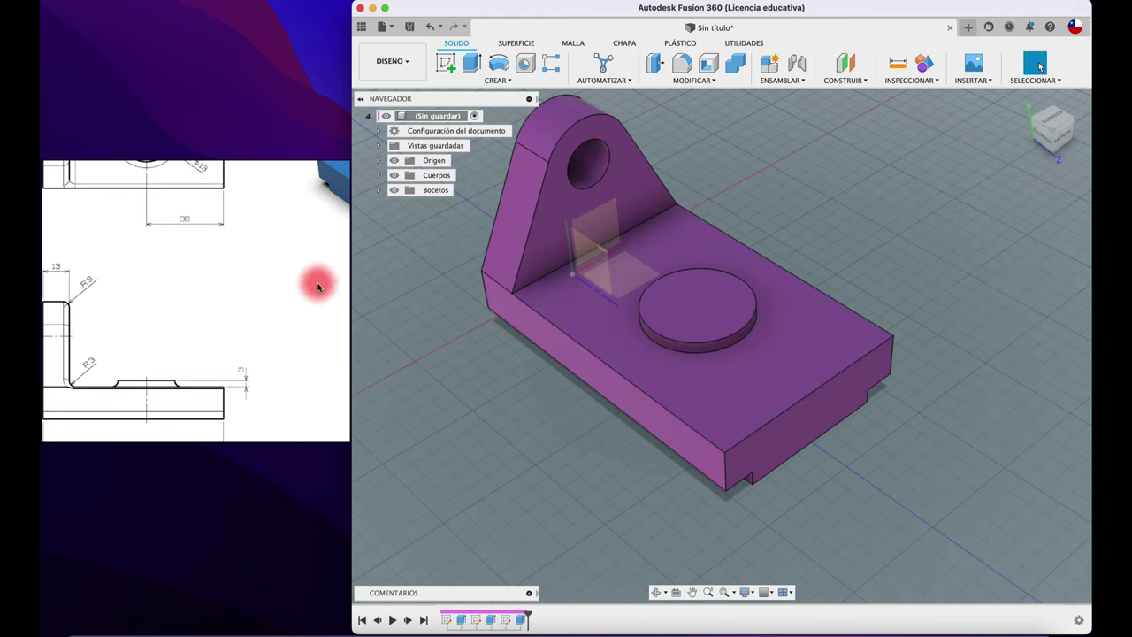
{"action": "left_click", "coordinate": [316, 355]}
{"action": "scroll", "coordinate": [316, 358], "scroll_direction": "up", "scroll_amount": 3}
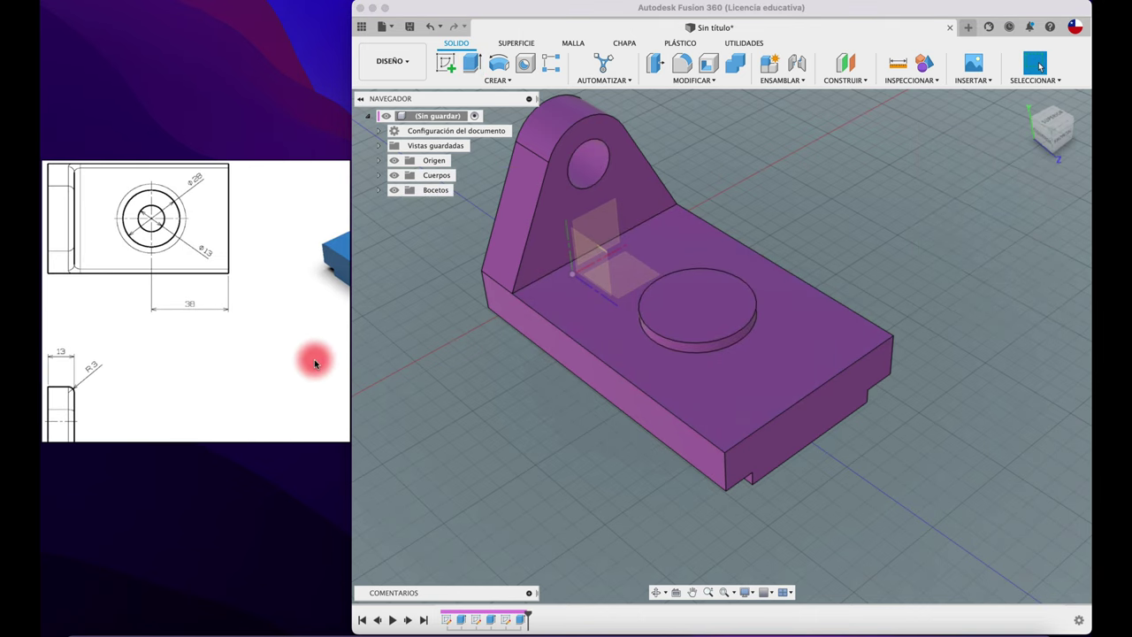
{"action": "scroll", "coordinate": [316, 359], "scroll_direction": "down", "scroll_amount": 3, "text": "ctrl"}
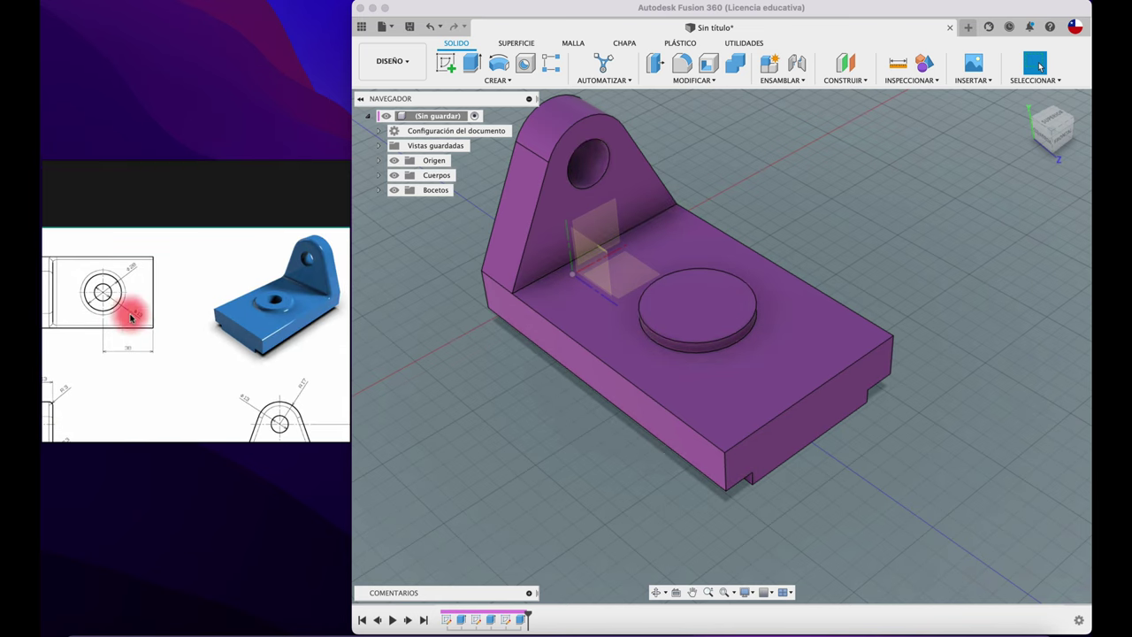
{"action": "scroll", "coordinate": [115, 310], "scroll_direction": "up", "scroll_amount": 3, "text": "ctrl"}
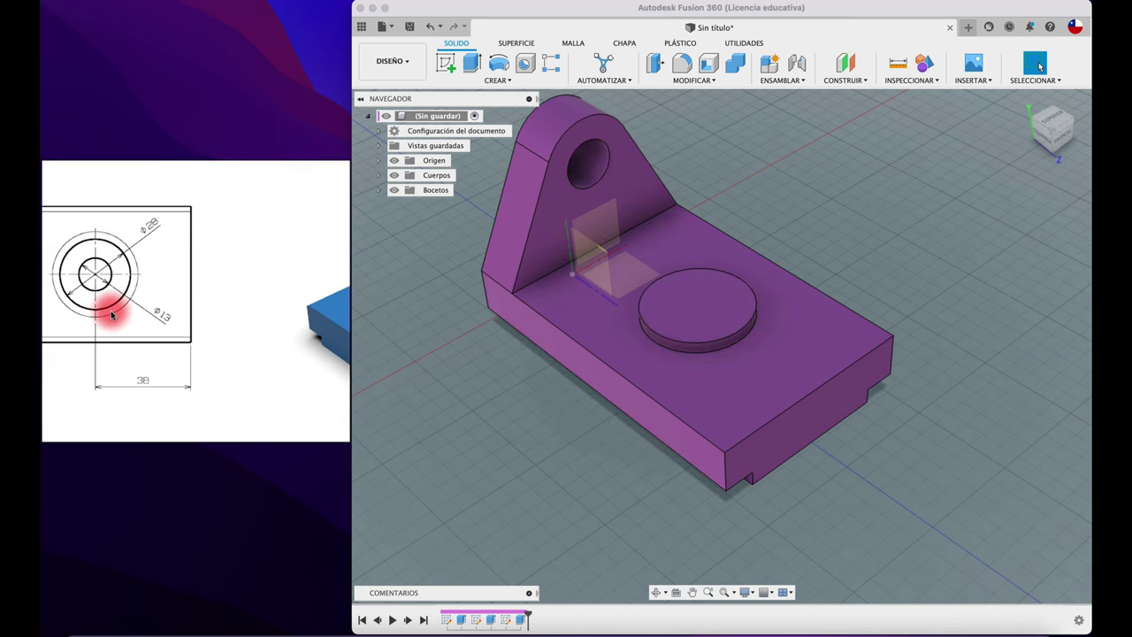
Sketch a Ø13 mm circle centred on the boss's top face and finish the sketch
{"action": "left_click", "coordinate": [445, 66]}
{"action": "left_click", "coordinate": [708, 287]}
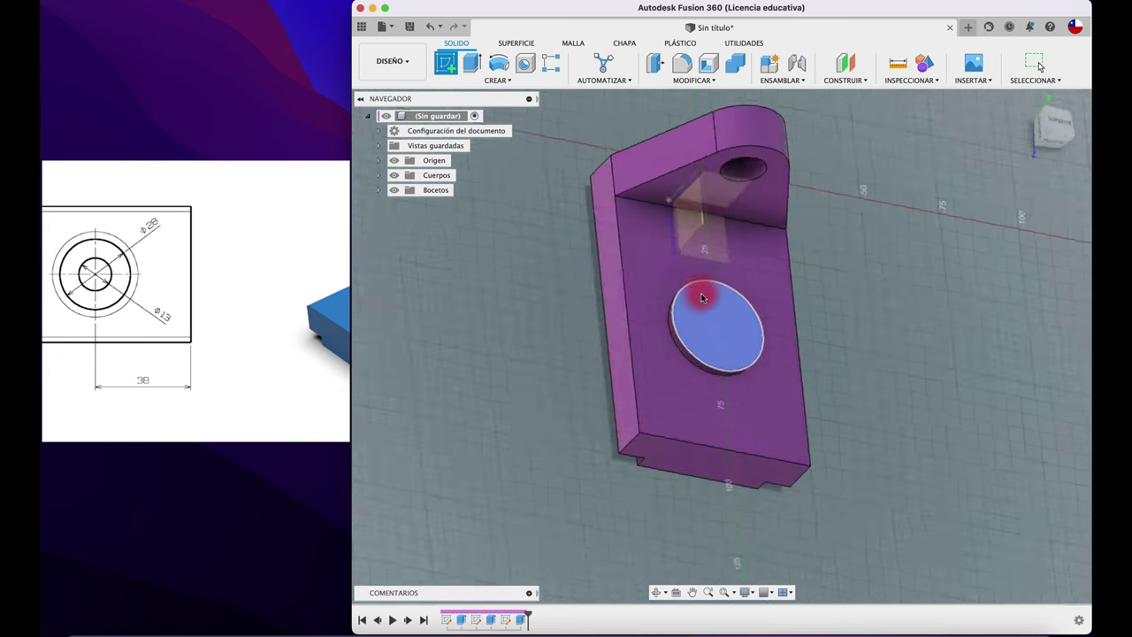
{"action": "key", "text": "c"}
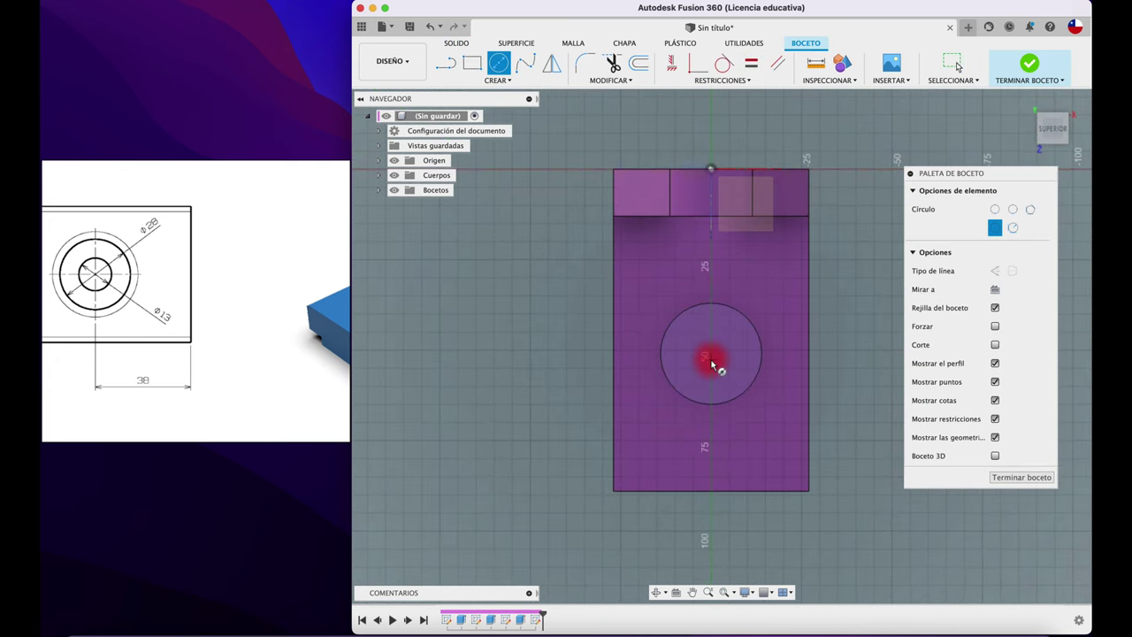
{"action": "left_click", "coordinate": [712, 355]}
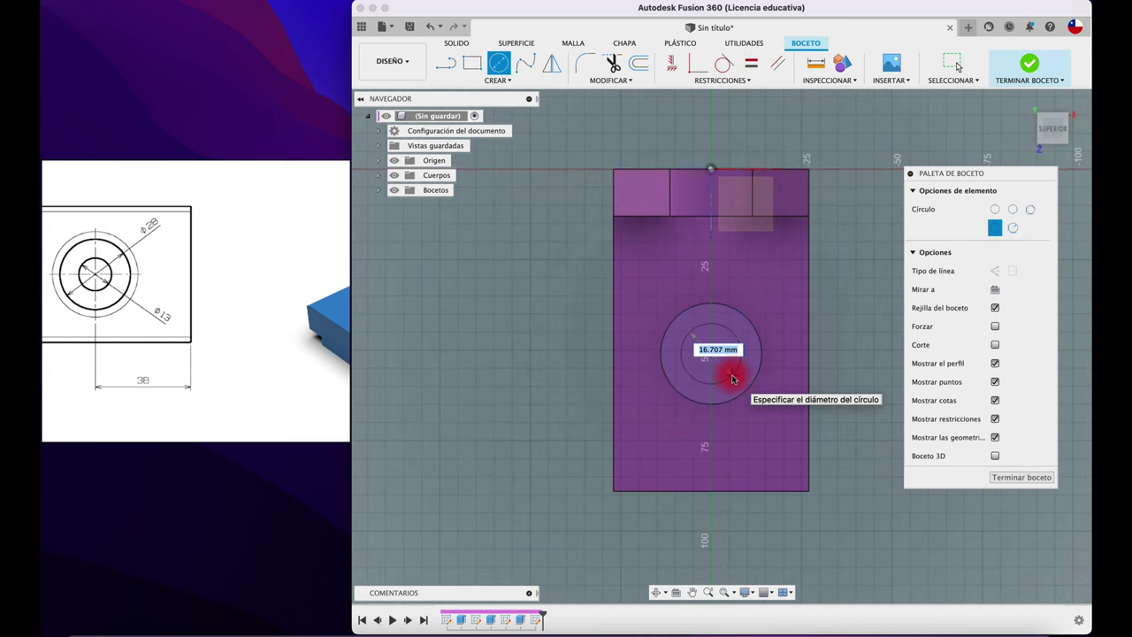
{"action": "key", "text": "Return"}
{"action": "key", "text": "Escape"}
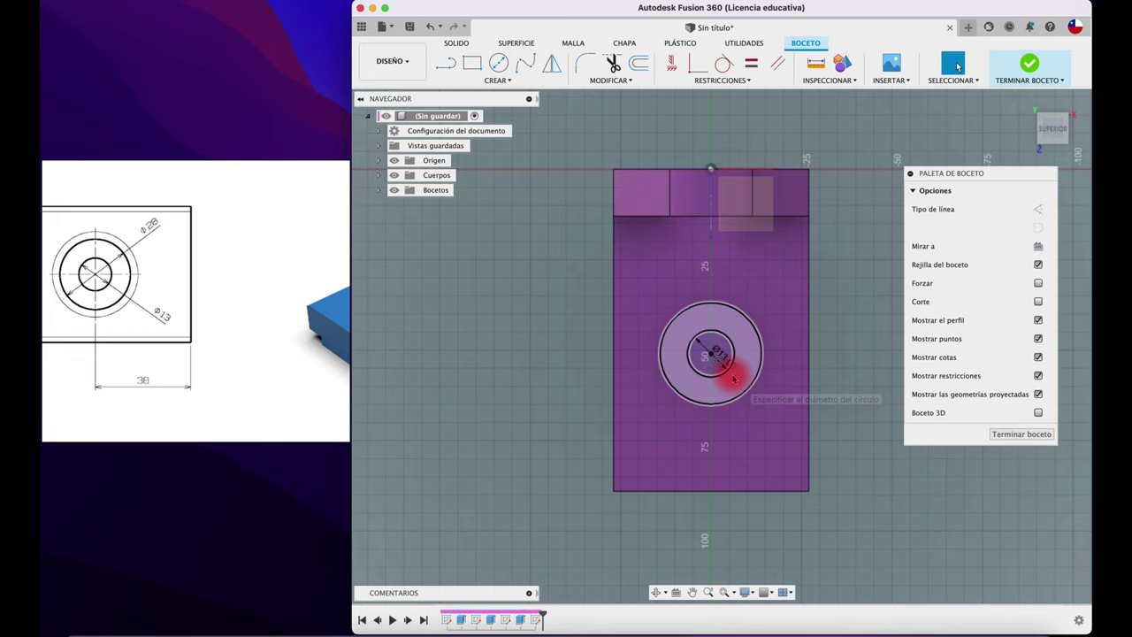
{"action": "left_click", "coordinate": [273, 319]}
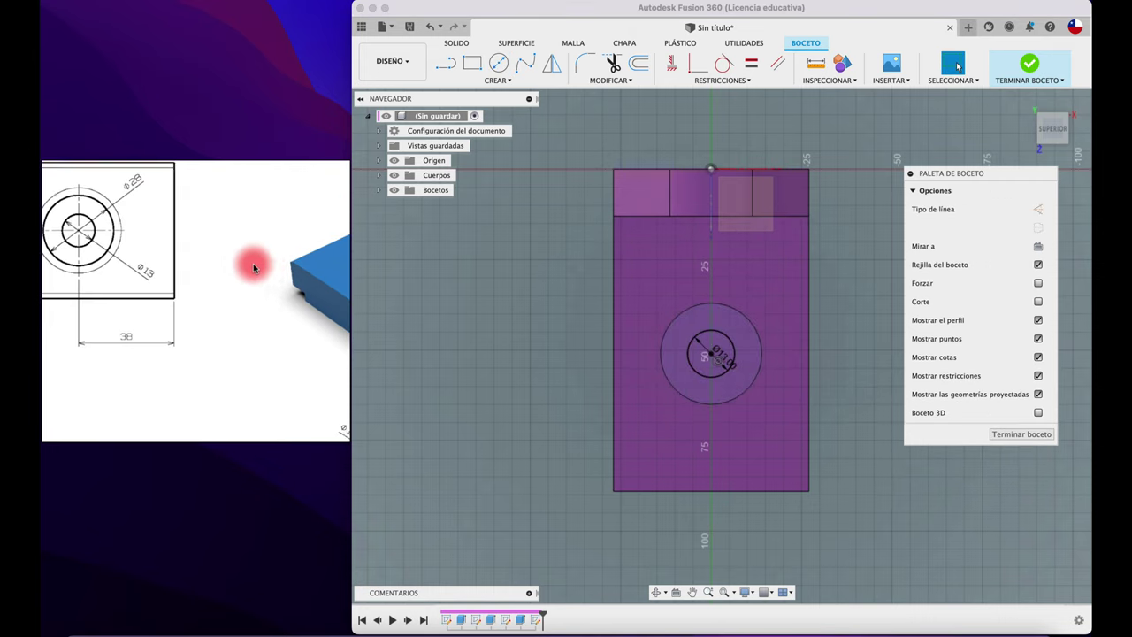
{"action": "left_click", "coordinate": [476, 323]}
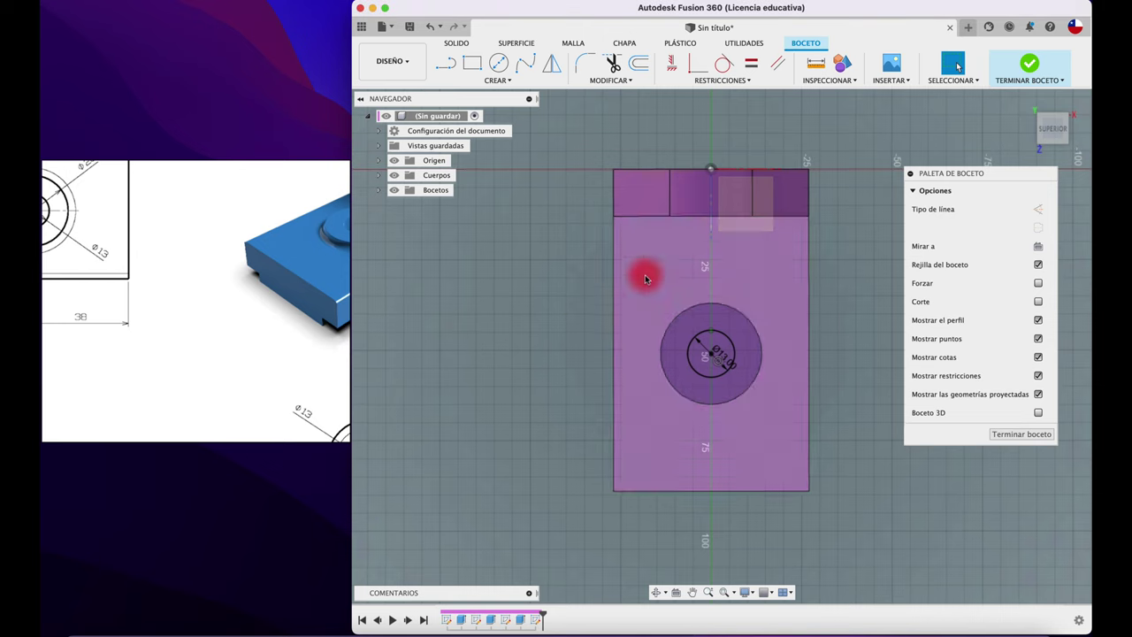
{"action": "left_click", "coordinate": [1031, 58]}
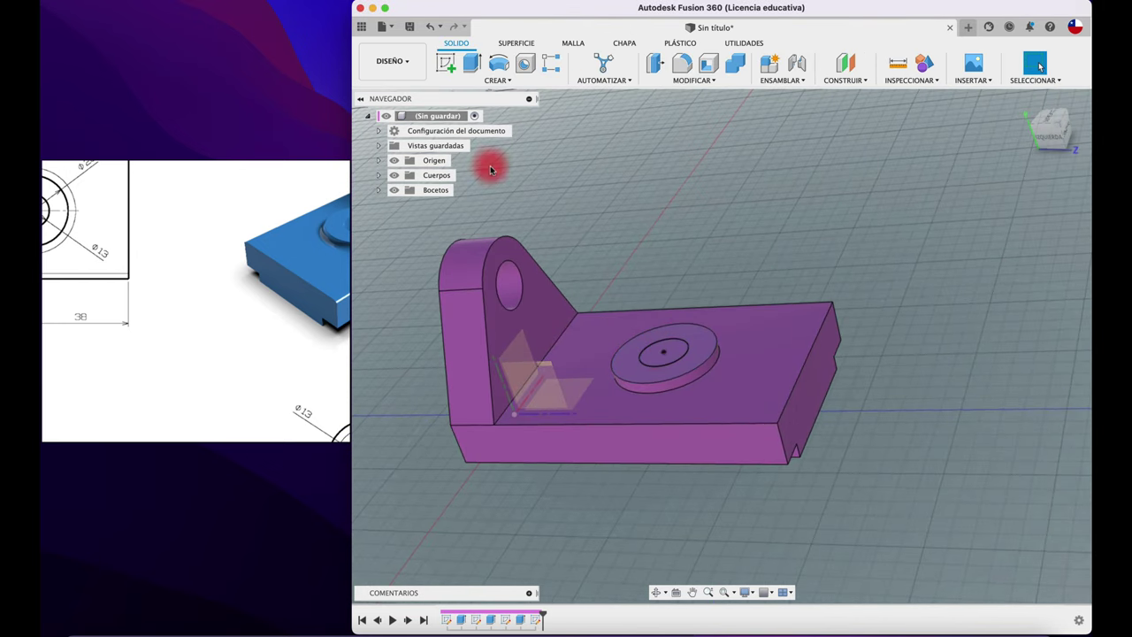
Cut-extrude the Ø13 circle 55 mm down through the boss and base
{"action": "left_click", "coordinate": [472, 62]}
{"action": "left_click", "coordinate": [676, 348]}
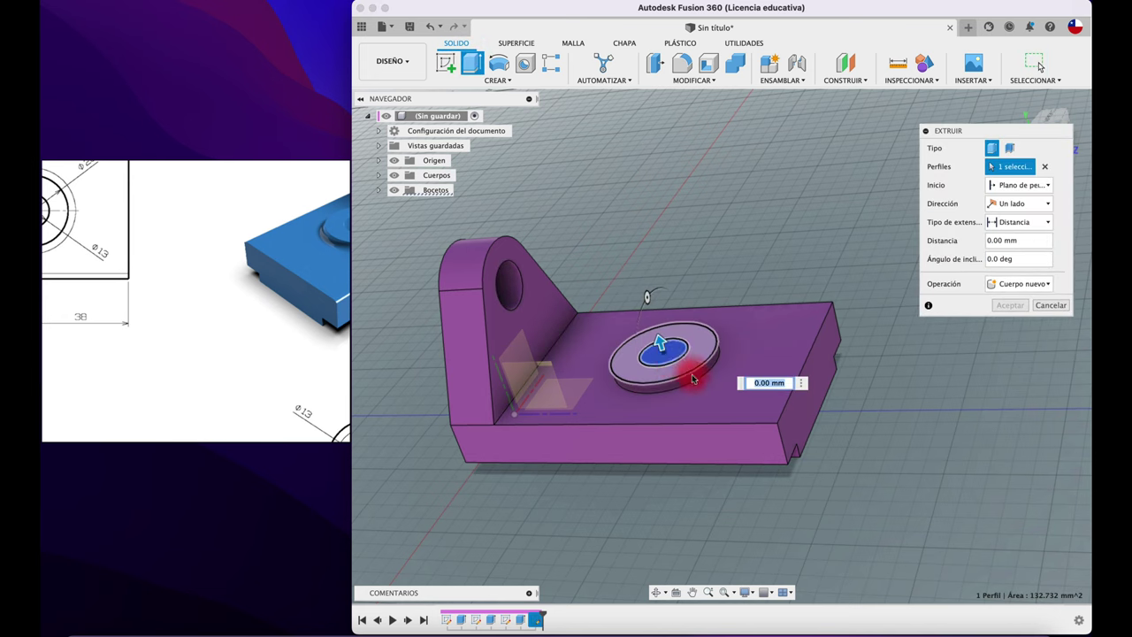
{"action": "left_click_drag", "start_coordinate": [655, 340], "coordinate": [717, 526]}
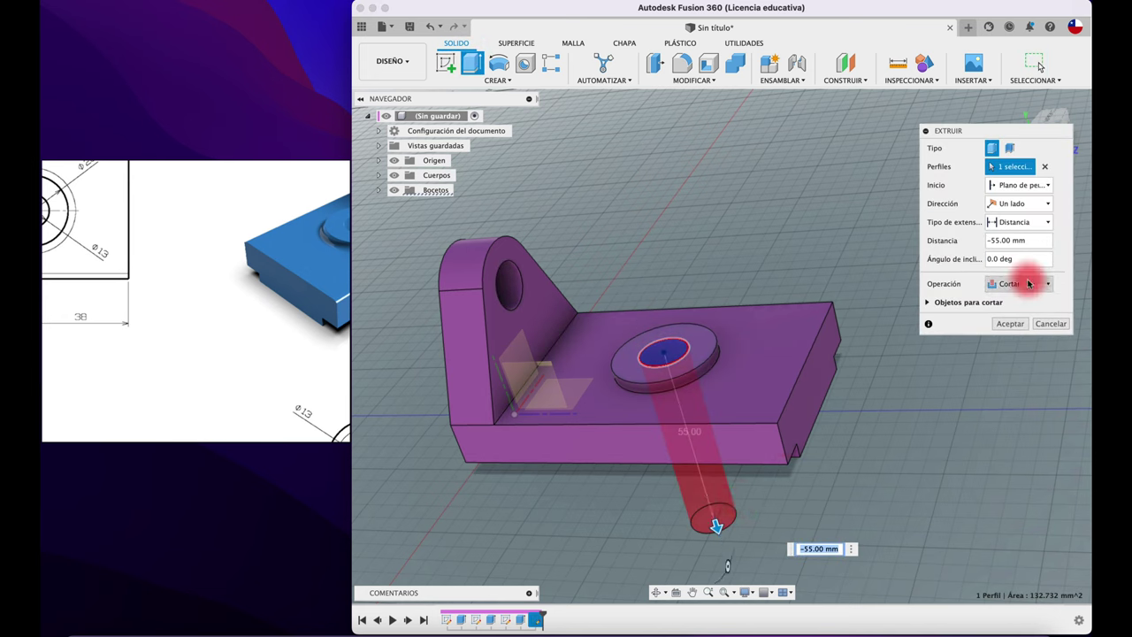
{"action": "left_click", "coordinate": [1005, 327]}
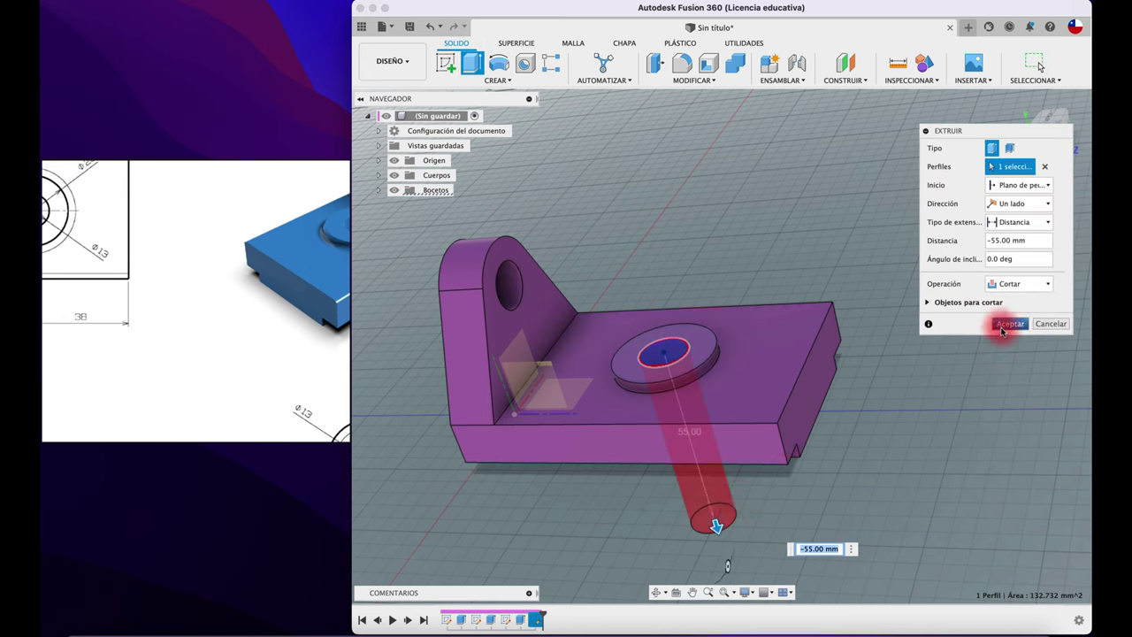
Scroll the reference drawing to the L-shaped side view and orbit the bracket to a frontal view
{"action": "left_click", "coordinate": [240, 334]}
{"action": "scroll", "coordinate": [240, 333], "scroll_direction": "right", "scroll_amount": 1}
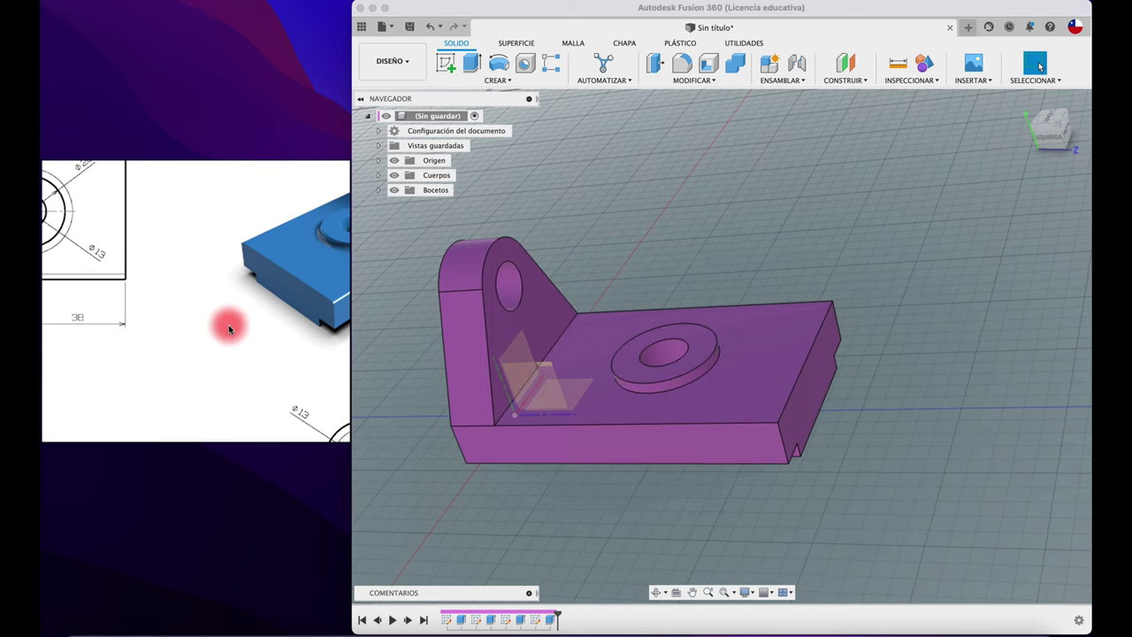
{"action": "scroll", "coordinate": [228, 329], "scroll_direction": "down", "scroll_amount": 5}
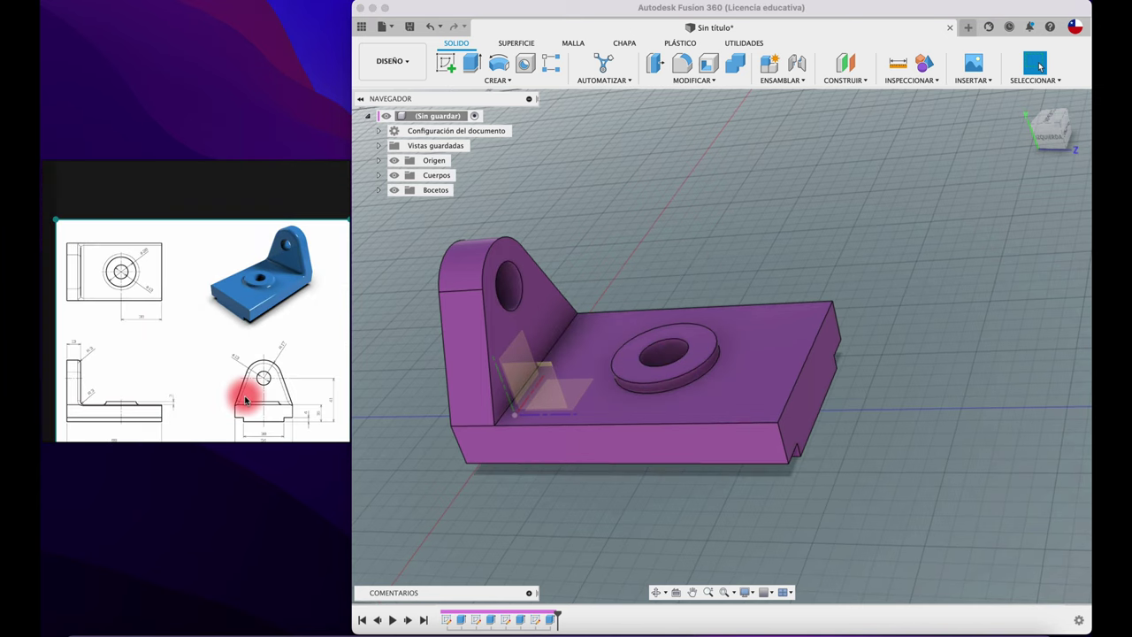
{"action": "scroll", "coordinate": [298, 426], "scroll_direction": "up", "scroll_amount": 2}
{"action": "scroll", "coordinate": [298, 431], "scroll_direction": "up", "scroll_amount": 2}
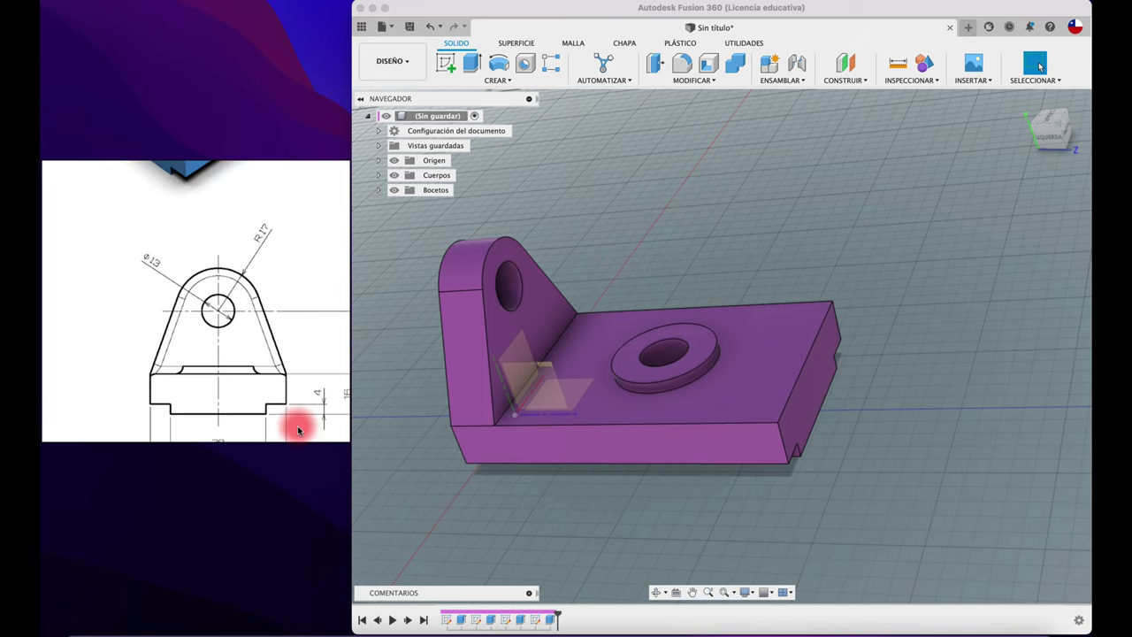
{"action": "scroll", "coordinate": [248, 292], "scroll_direction": "down", "scroll_amount": 2}
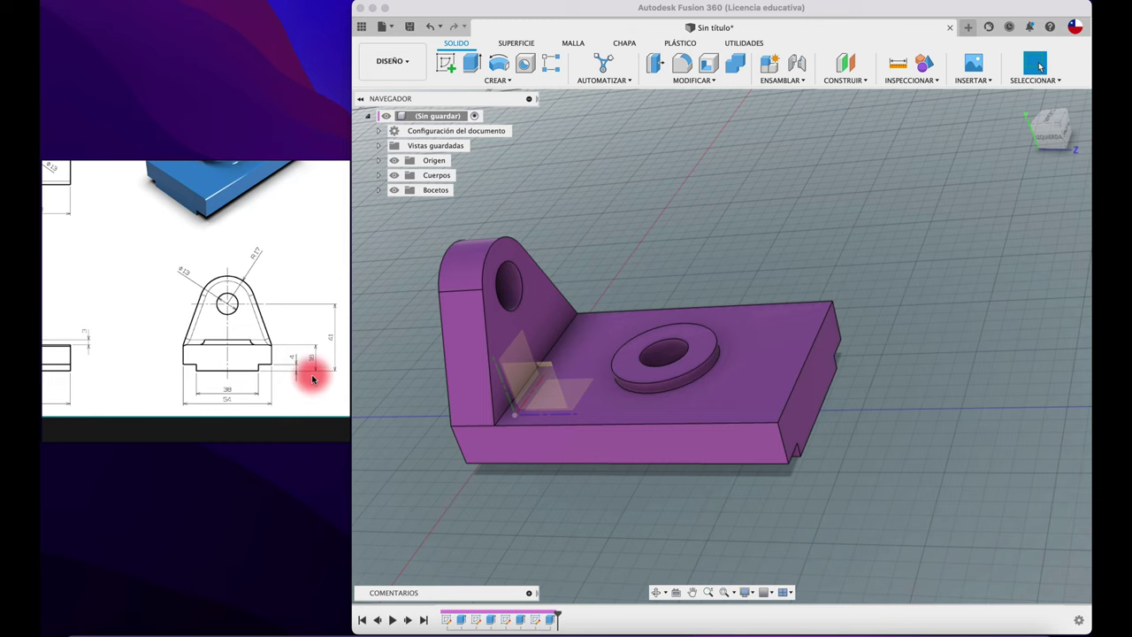
{"action": "left_click_drag", "start_coordinate": [100, 260], "coordinate": [239, 230]}
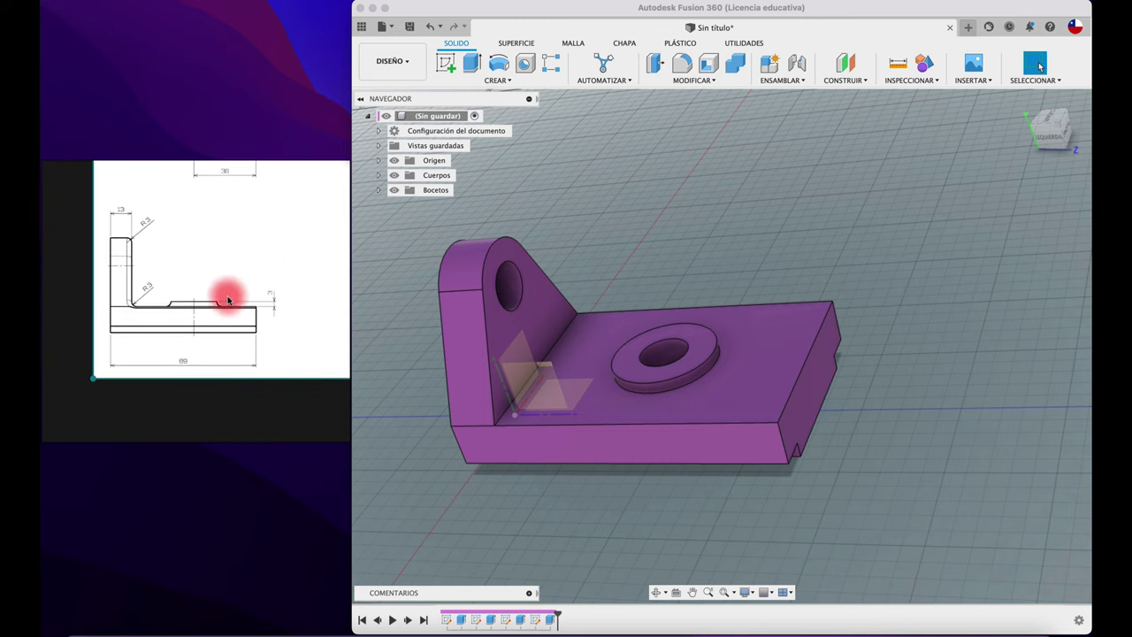
{"action": "scroll", "coordinate": [225, 266], "scroll_direction": "up", "scroll_amount": 2}
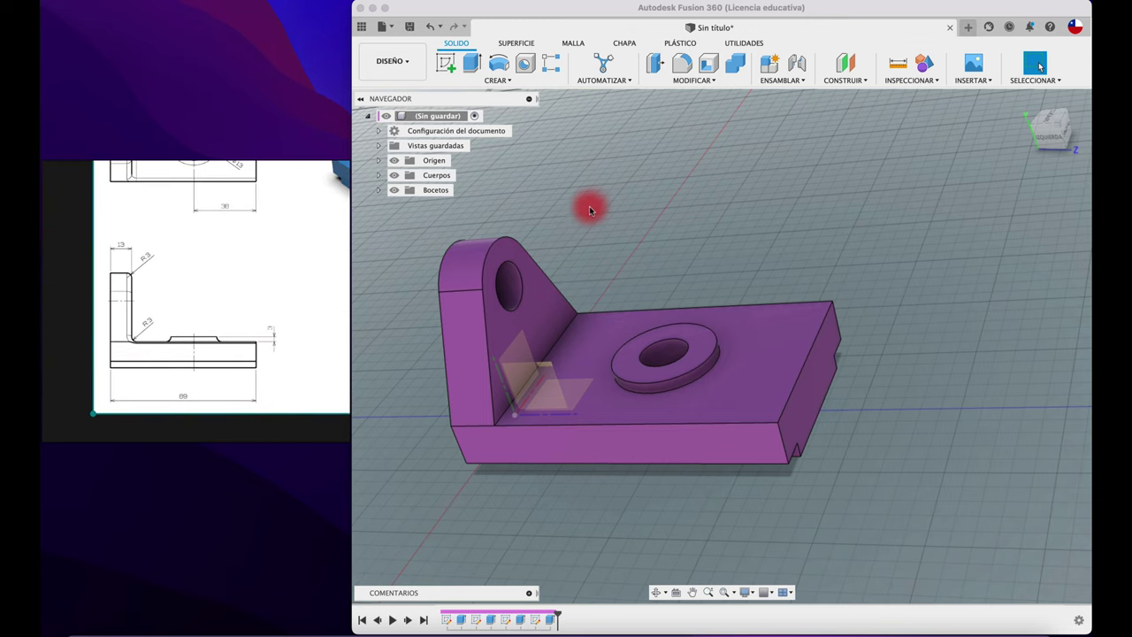
{"action": "middle_click_drag", "start_coordinate": [599, 221], "coordinate": [599, 222], "text": "shift"}
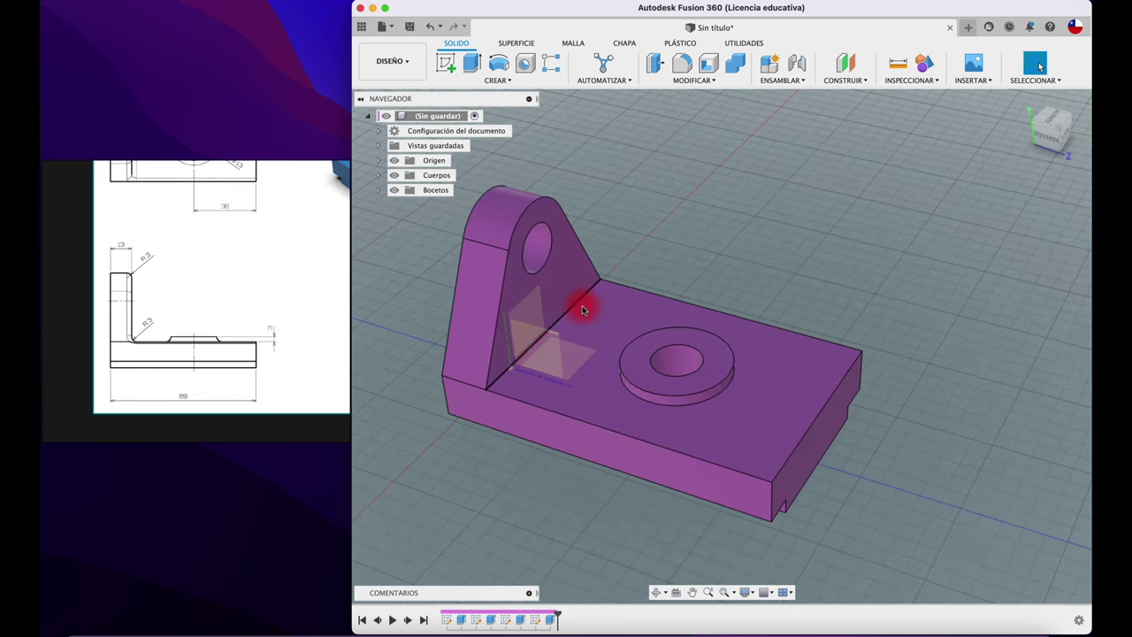
Fillet the inner corner edge where the upright lug meets the base
{"action": "left_click", "coordinate": [682, 63]}
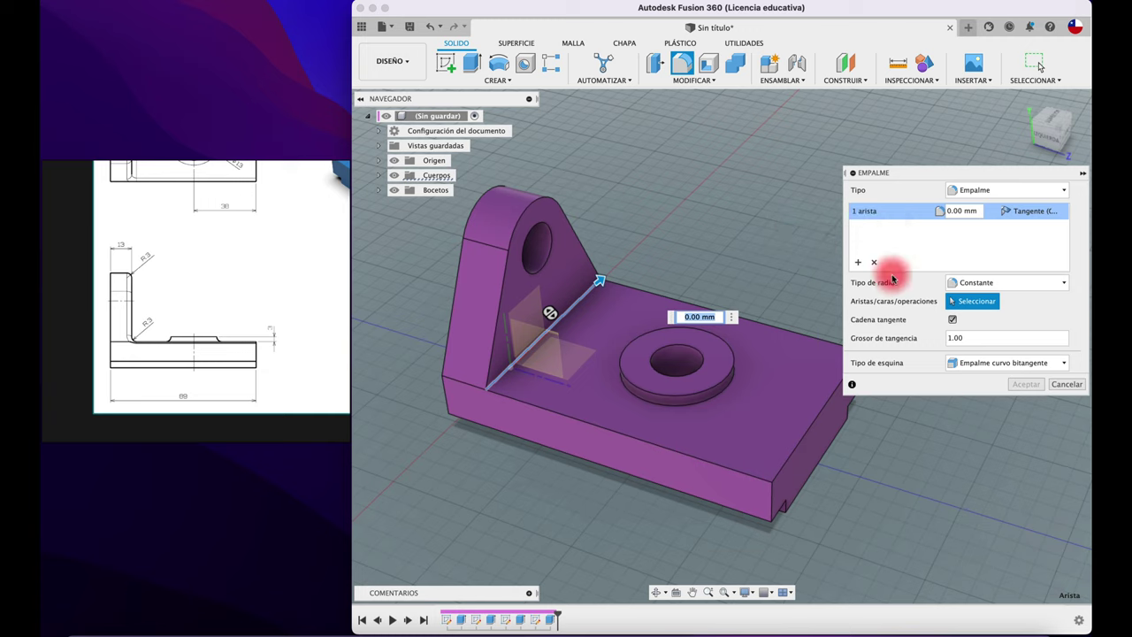
{"action": "left_click", "coordinate": [962, 211]}
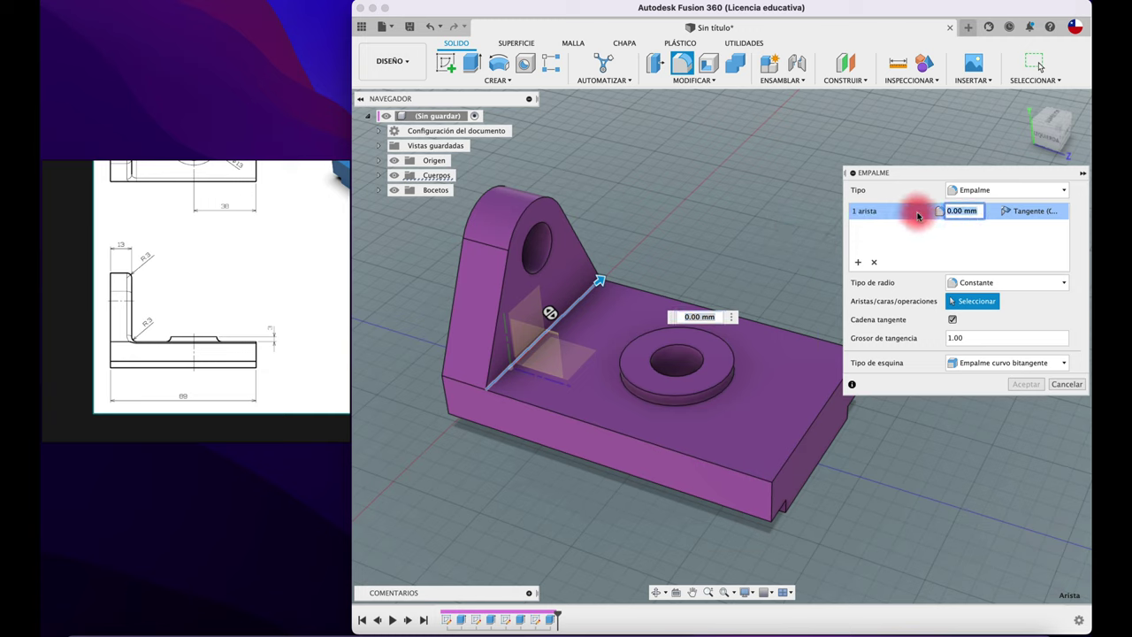
{"action": "type", "text": "3"}
{"action": "left_click", "coordinate": [1026, 384]}
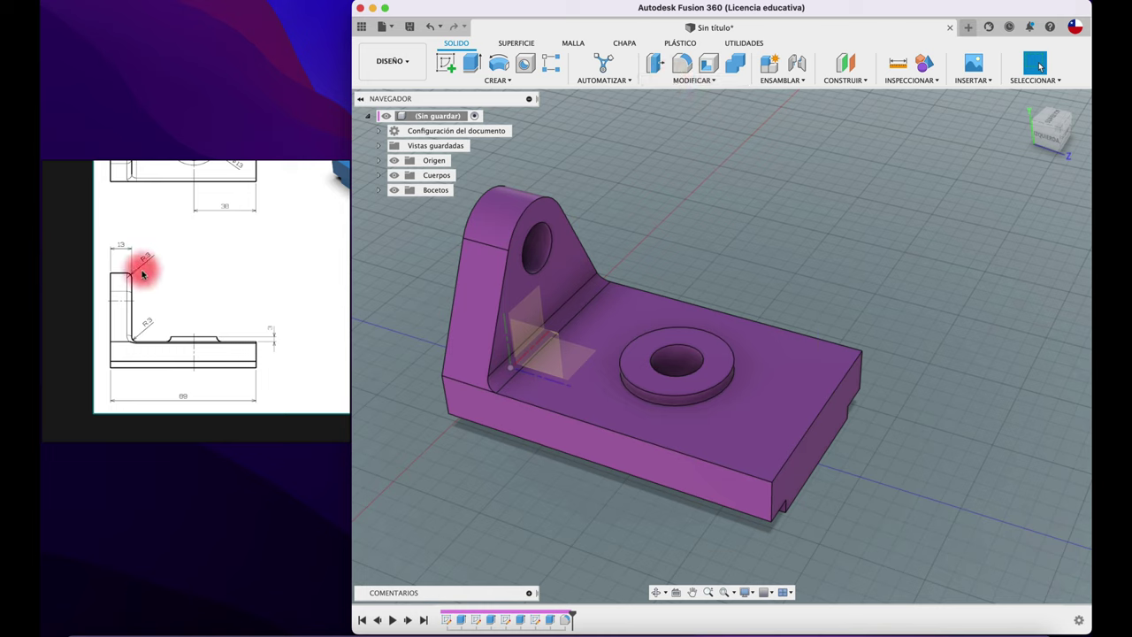
Fillet the lug outline plus the base's front and back top edges (7 edges) at 3 mm
{"action": "left_click", "coordinate": [683, 75]}
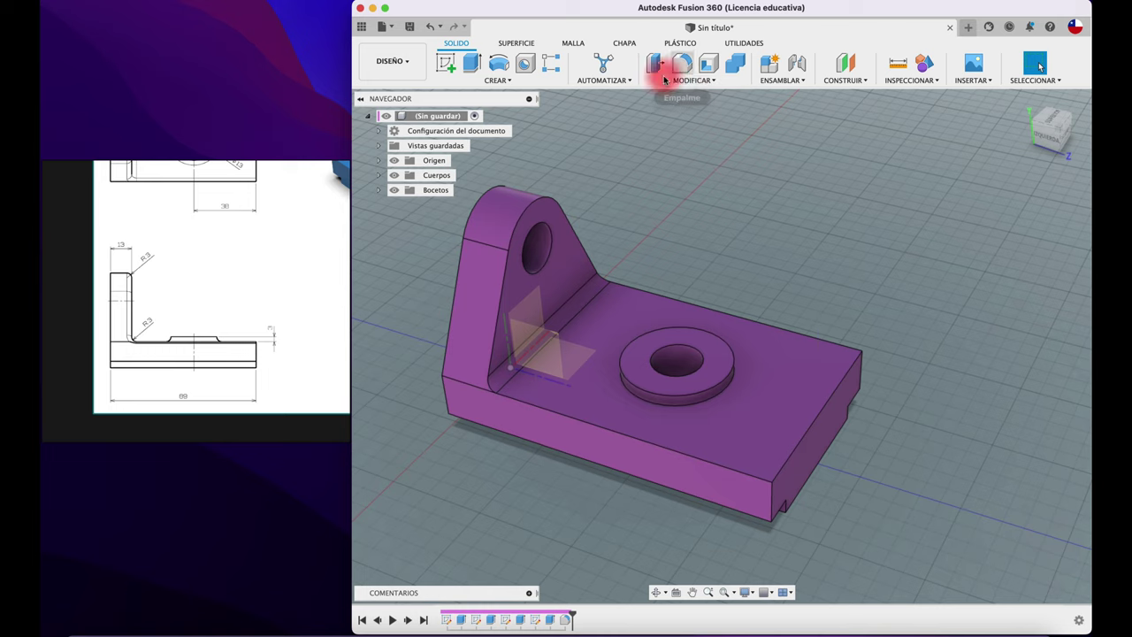
{"action": "left_click", "coordinate": [534, 206]}
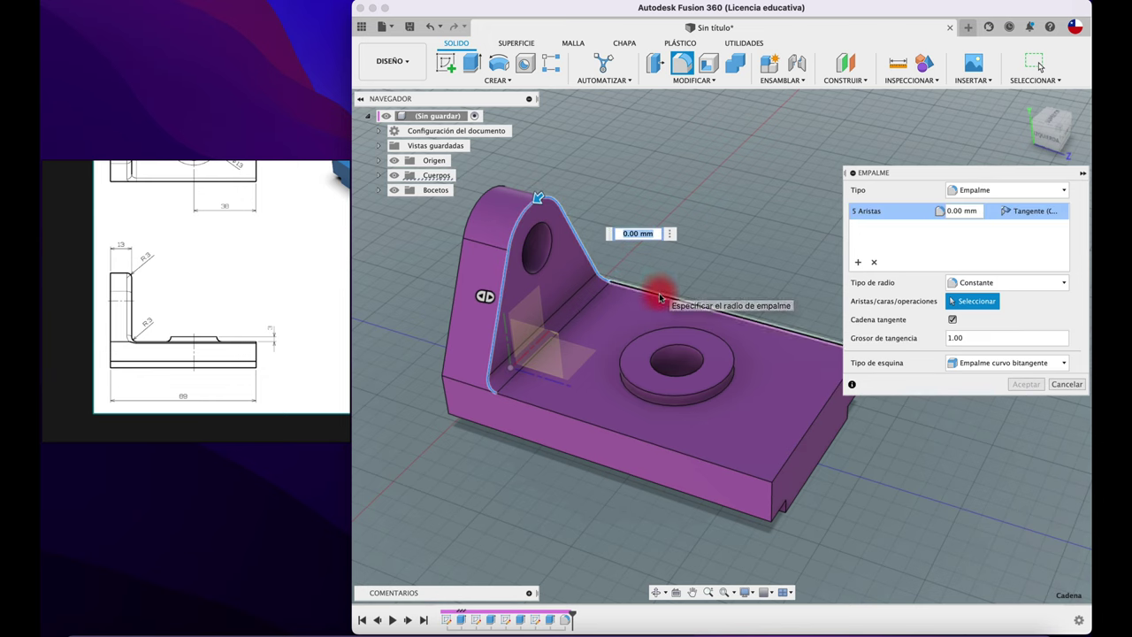
{"action": "left_click", "coordinate": [659, 298]}
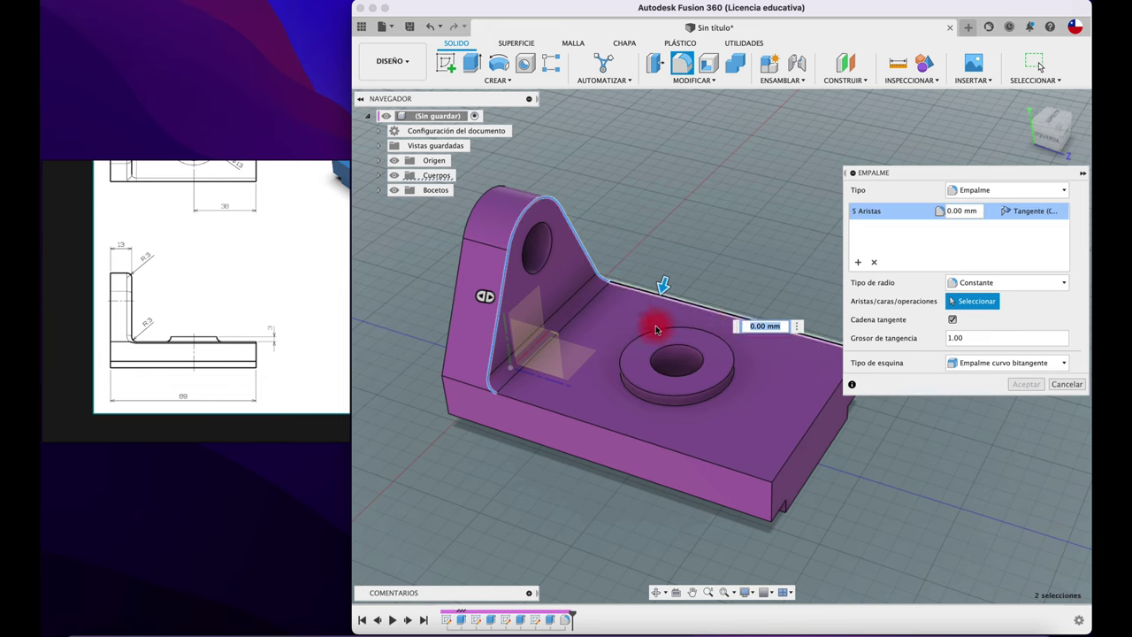
{"action": "left_click", "coordinate": [628, 433]}
{"action": "scroll", "coordinate": [321, 354], "scroll_direction": "down", "scroll_amount": 3}
{"action": "scroll", "coordinate": [114, 324], "scroll_direction": "down", "scroll_amount": 5}
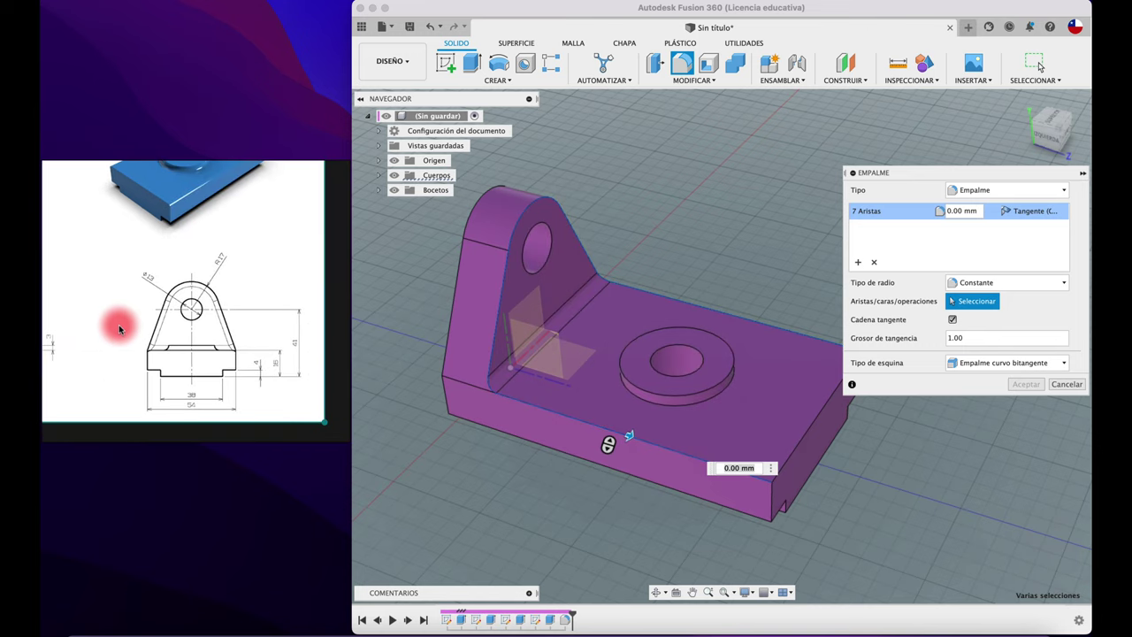
{"action": "scroll", "coordinate": [135, 309], "scroll_direction": "down", "scroll_amount": 1}
{"action": "mouse_move", "coordinate": [135, 308]}
{"action": "left_mouse_down"}
{"action": "mouse_move", "coordinate": [185, 296]}
{"action": "mouse_move", "coordinate": [268, 299]}
{"action": "left_mouse_up"}
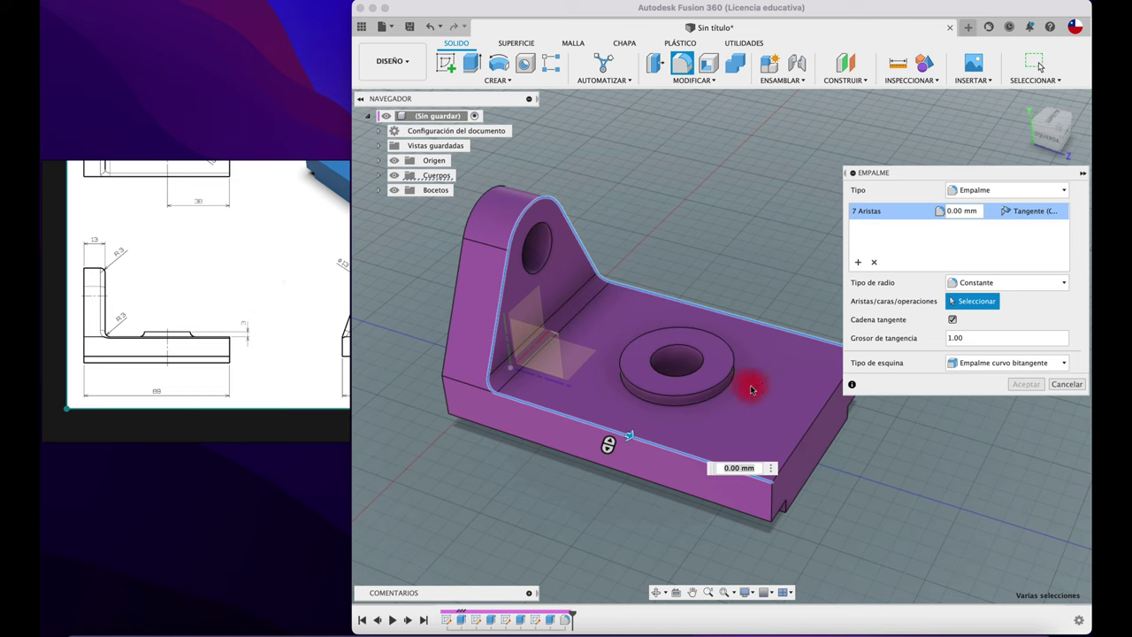
{"action": "left_click", "coordinate": [967, 210]}
{"action": "type", "text": "3"}
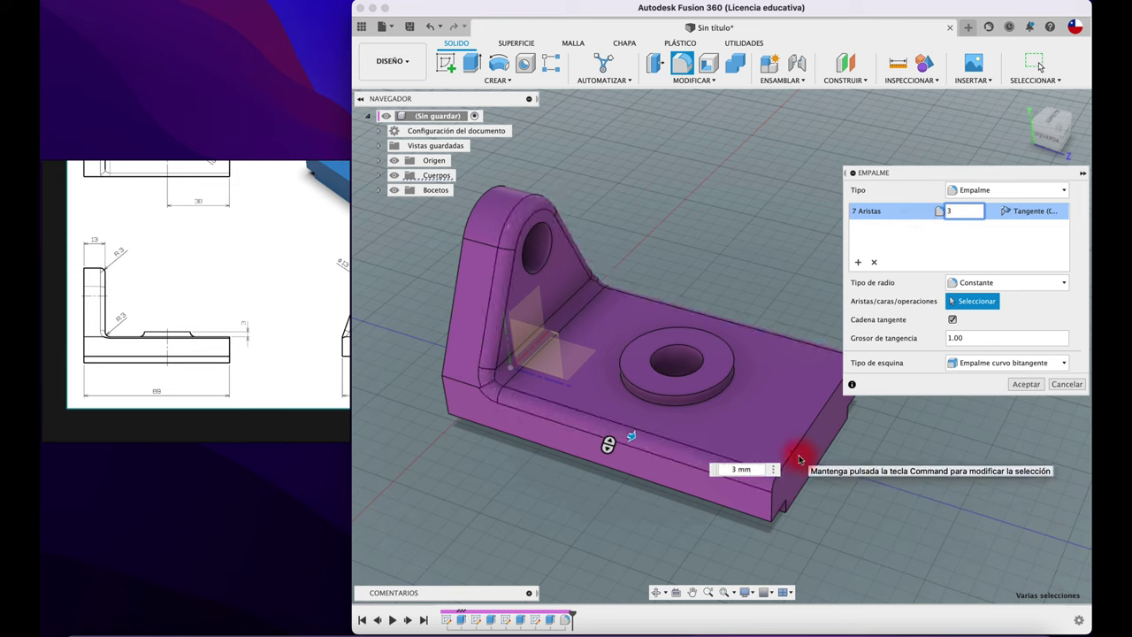
{"action": "left_click", "coordinate": [1026, 384]}
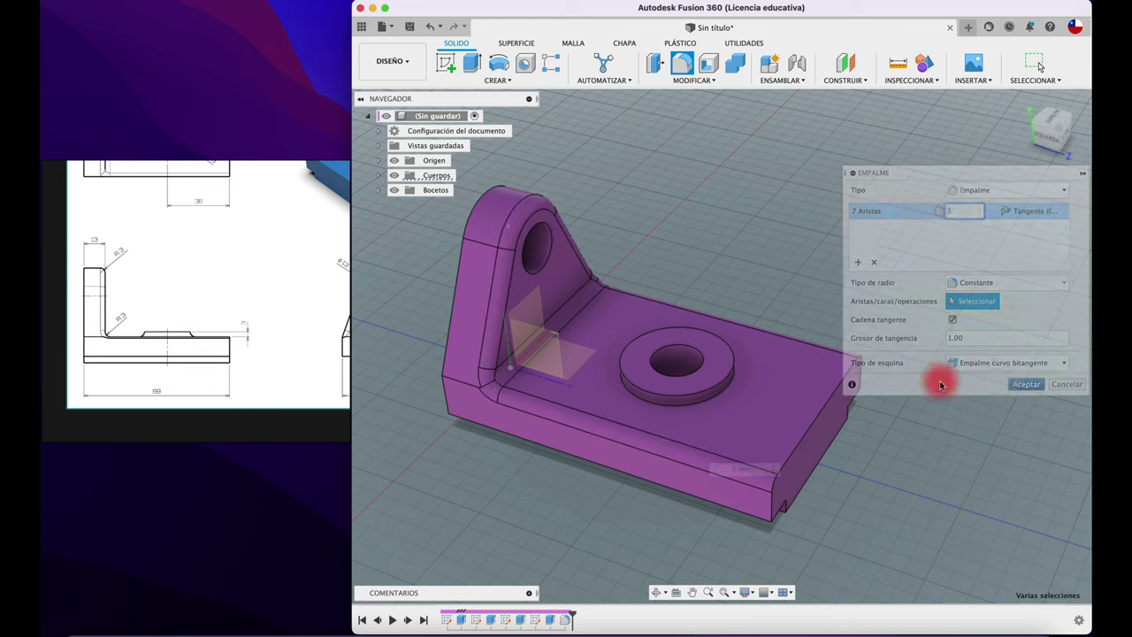
{"action": "left_click", "coordinate": [682, 63]}
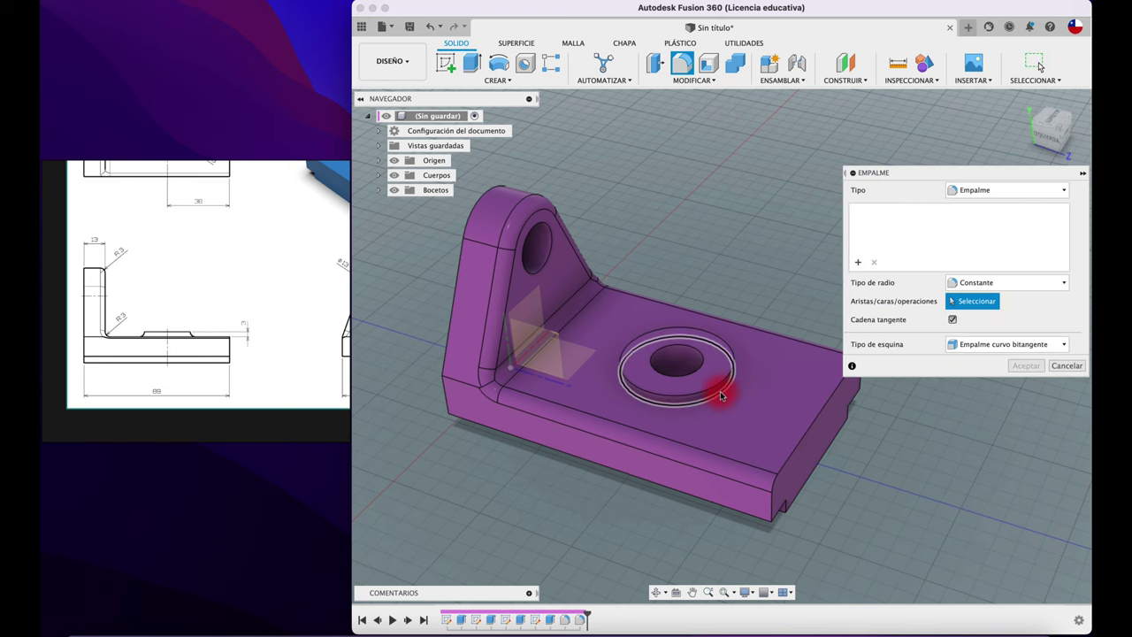
Round the circular edge at the boss base with a 3 mm fillet
{"action": "left_click", "coordinate": [721, 395]}
{"action": "type", "text": "3"}
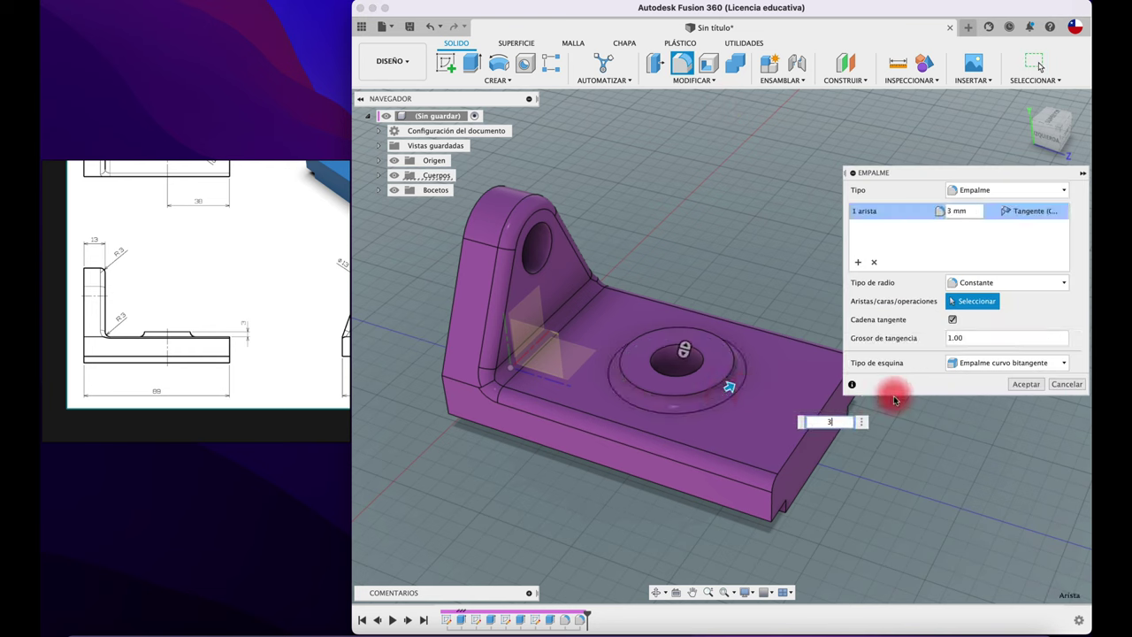
{"action": "left_click", "coordinate": [1034, 387]}
{"action": "left_click_drag", "start_coordinate": [235, 295], "coordinate": [231, 303]}
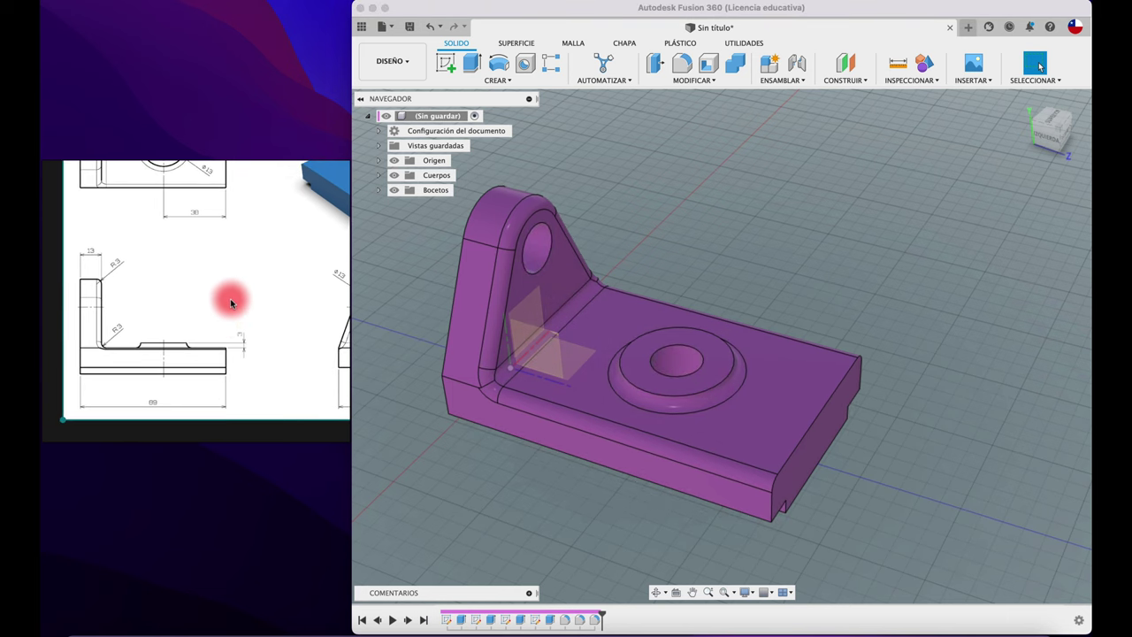
{"action": "scroll", "coordinate": [231, 303], "scroll_direction": "down", "scroll_amount": 3}
{"action": "scroll", "coordinate": [232, 292], "scroll_direction": "down", "scroll_amount": 3}
{"action": "scroll", "coordinate": [177, 309], "scroll_direction": "down", "scroll_amount": 3}
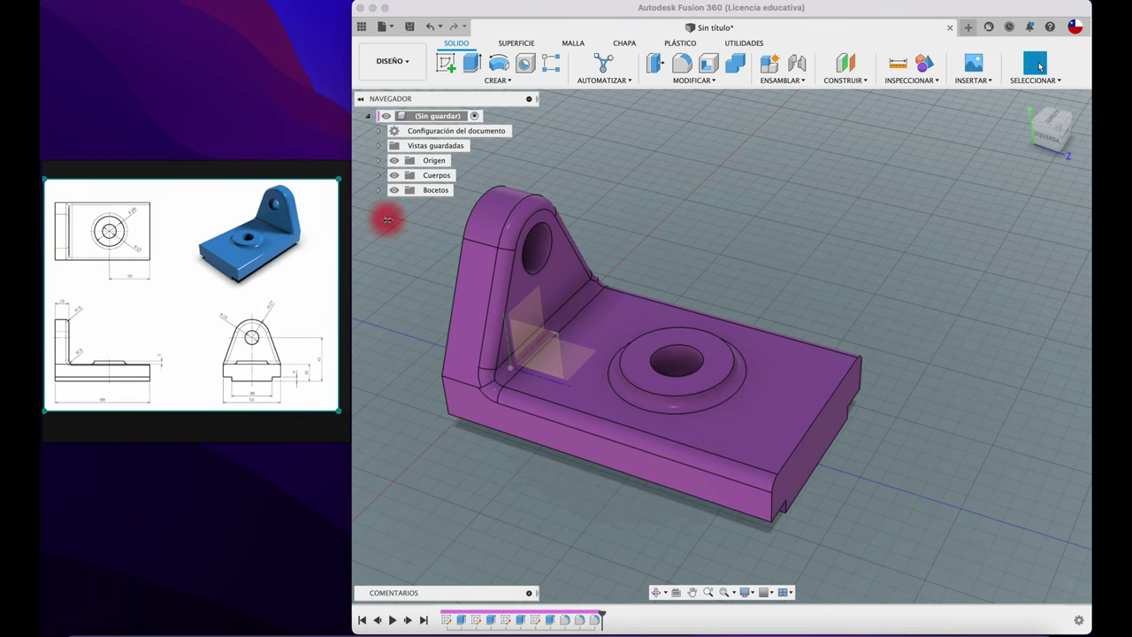
{"action": "middle_click_drag", "start_coordinate": [849, 265], "coordinate": [830, 274], "text": "shift"}
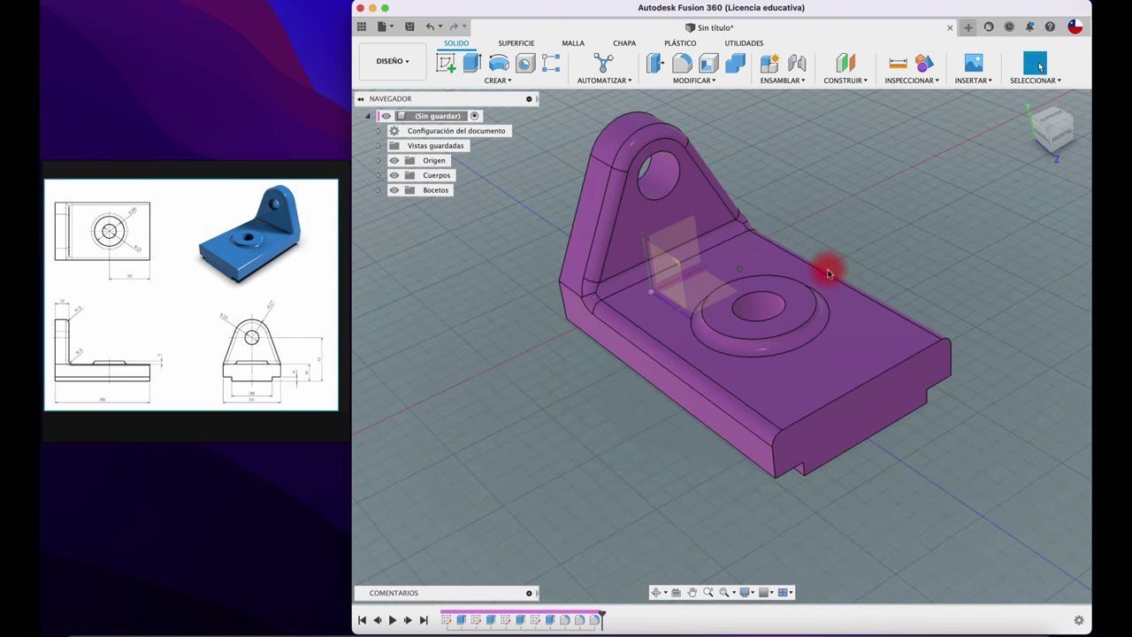
{"action": "middle_click_drag", "start_coordinate": [627, 414], "coordinate": [628, 414], "text": "shift"}
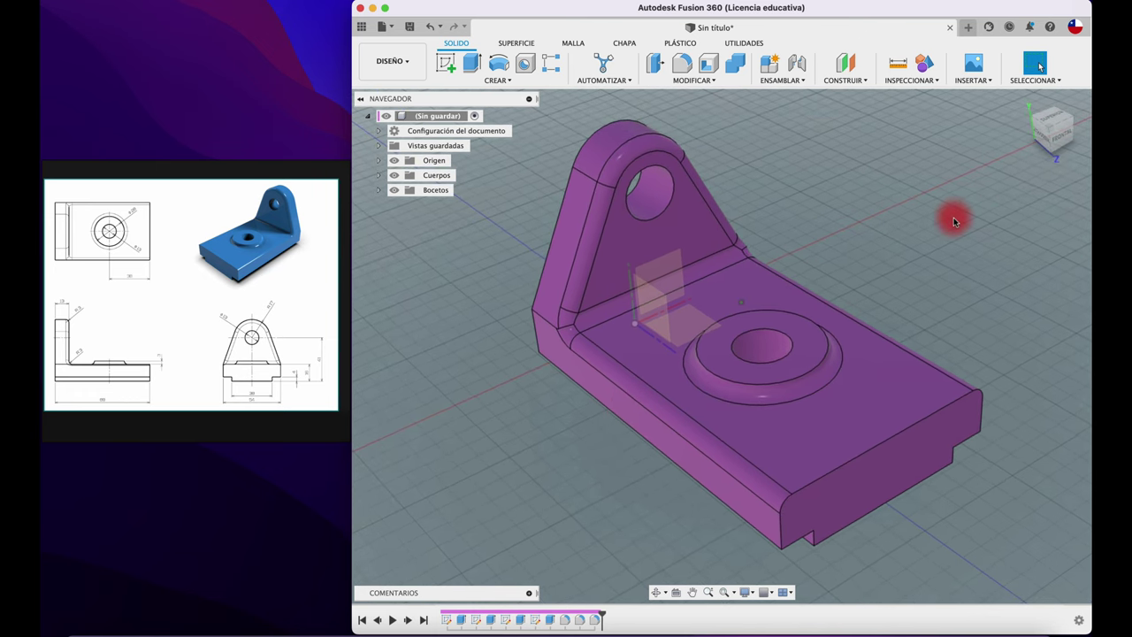
{"action": "middle_click_drag", "start_coordinate": [955, 221], "coordinate": [955, 221], "text": "shift"}
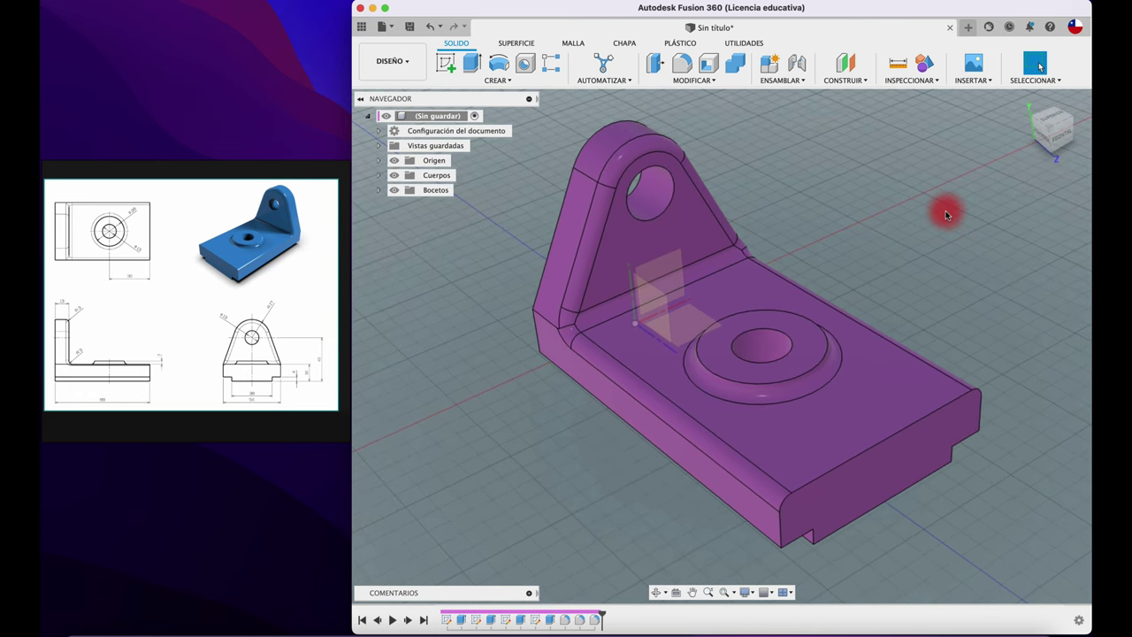